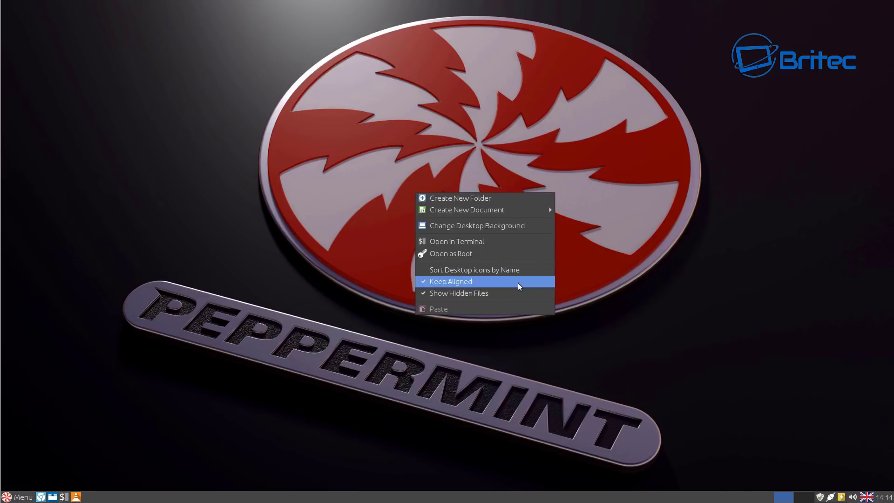
Open the desktop background picker and browse the wallpapers, checking its preferences without changes.
left_click(379, 155)
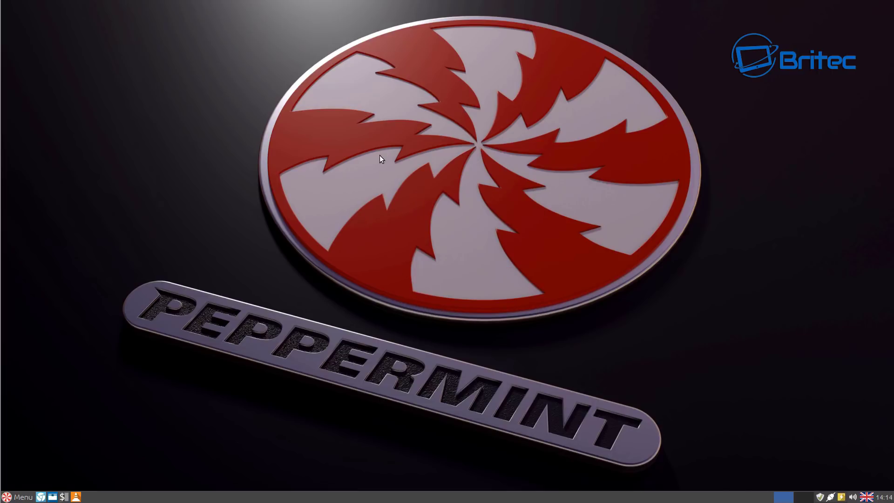
right_click(379, 155)
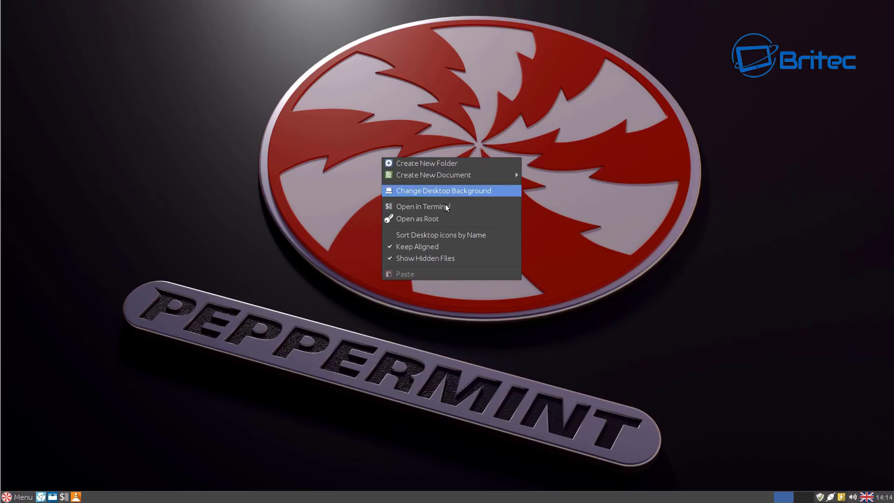
left_click(479, 194)
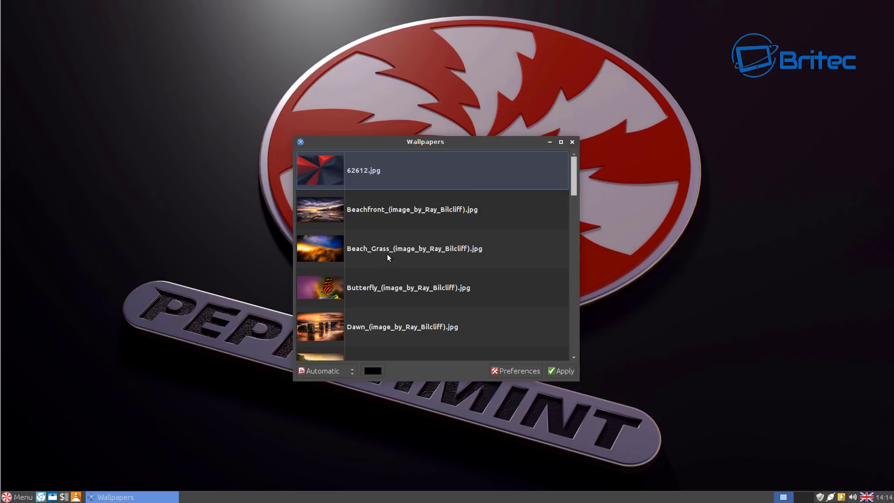
scroll(367, 228, "down", 4)
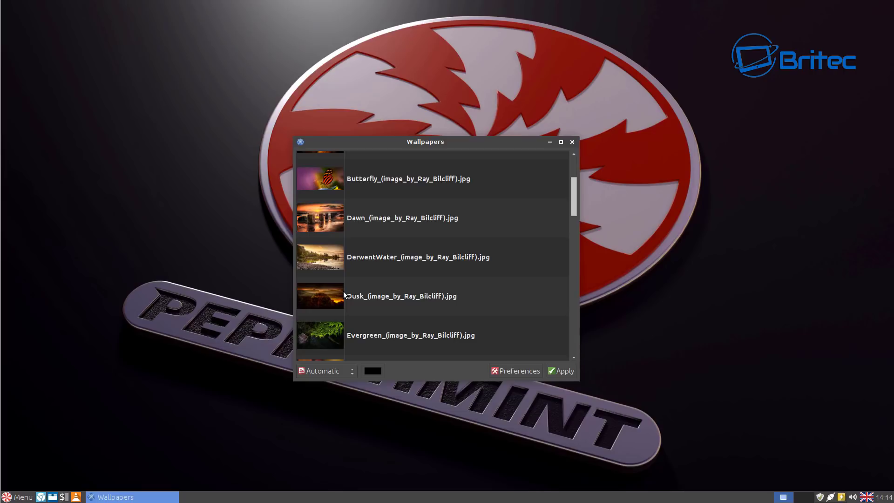
scroll(352, 268, "up", 4)
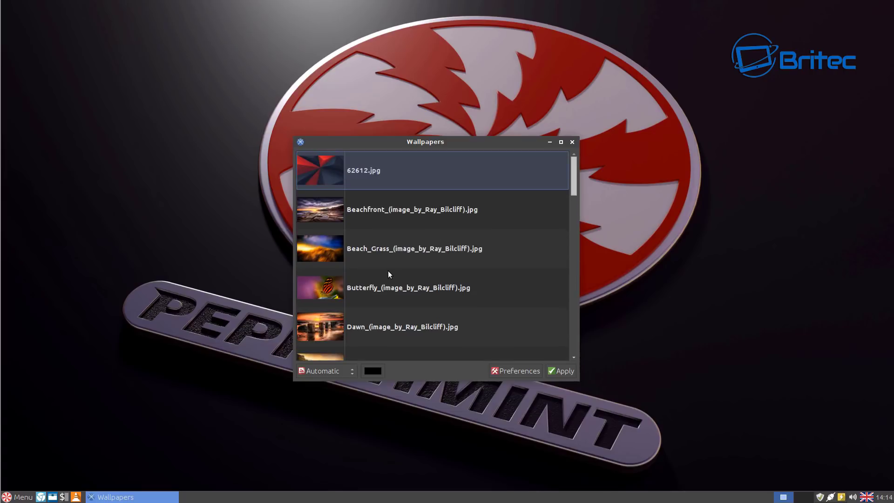
scroll(401, 284, "down", 5)
scroll(402, 294, "up", 5)
scroll(443, 322, "down", 4)
left_click(508, 371)
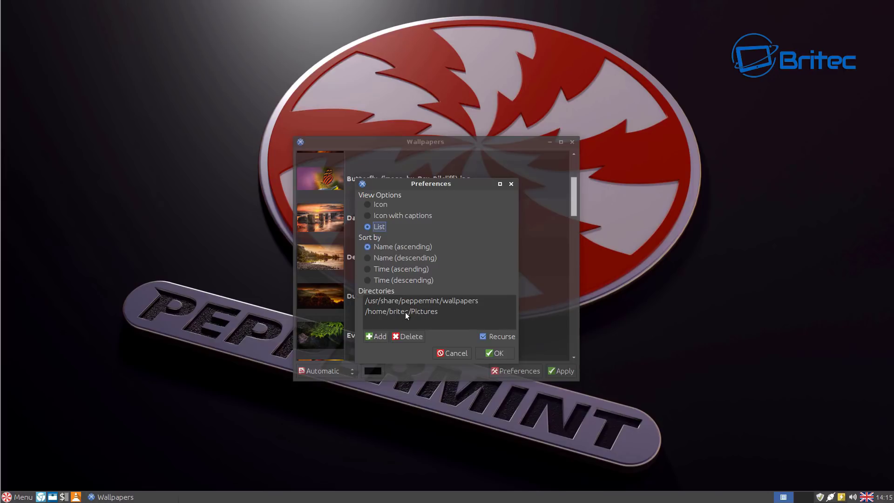
left_click(456, 353)
Apply 62612.jpg as the desktop background and close the Wallpapers window.
scroll(366, 217, "up", 3)
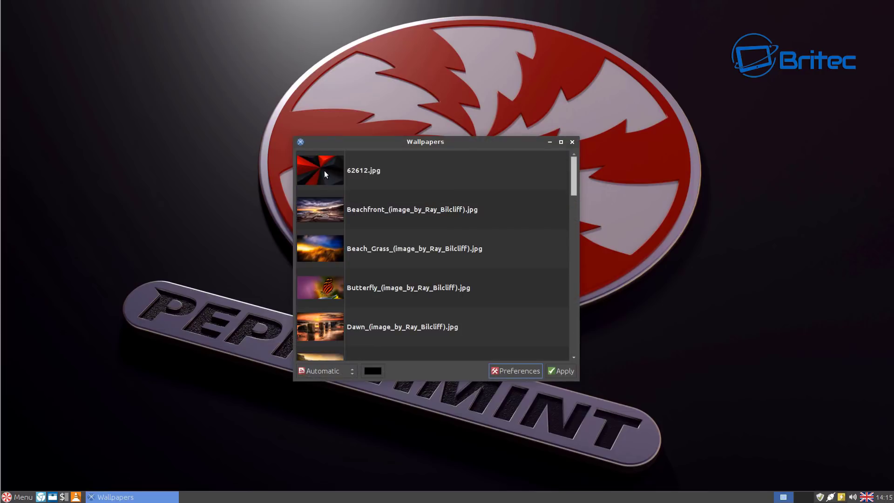
left_click(324, 171)
left_click(558, 370)
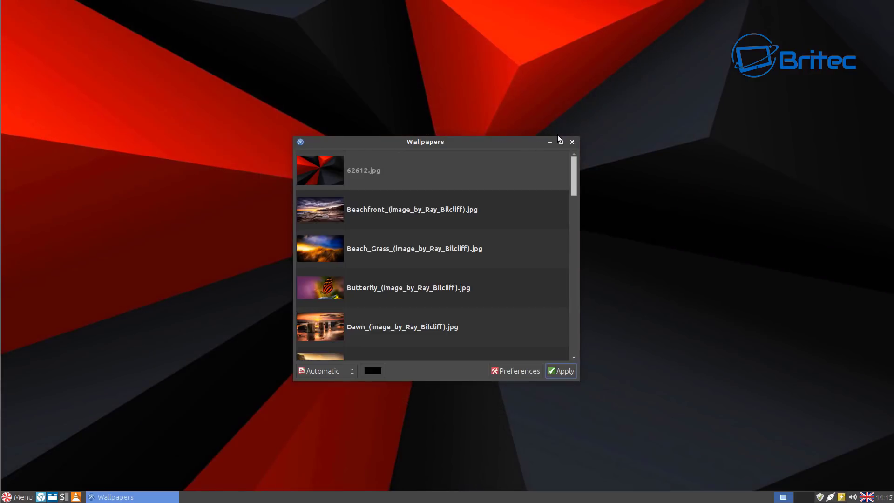
left_click(572, 142)
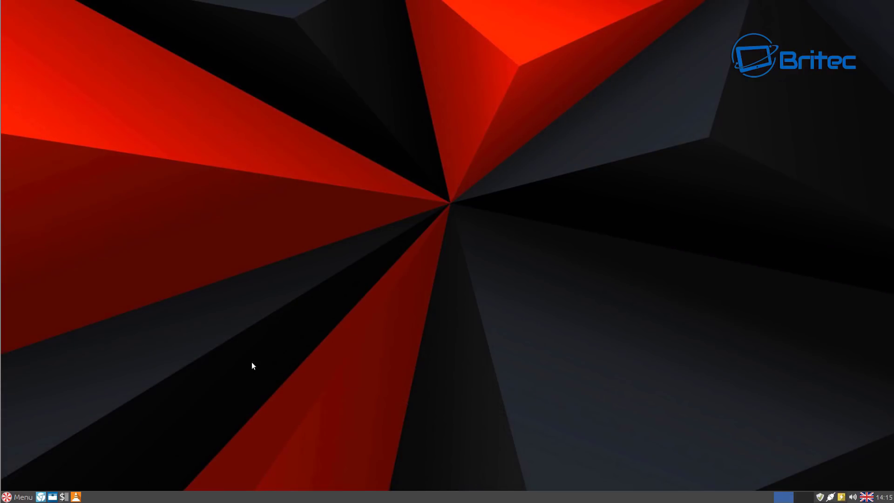
left_click(19, 495)
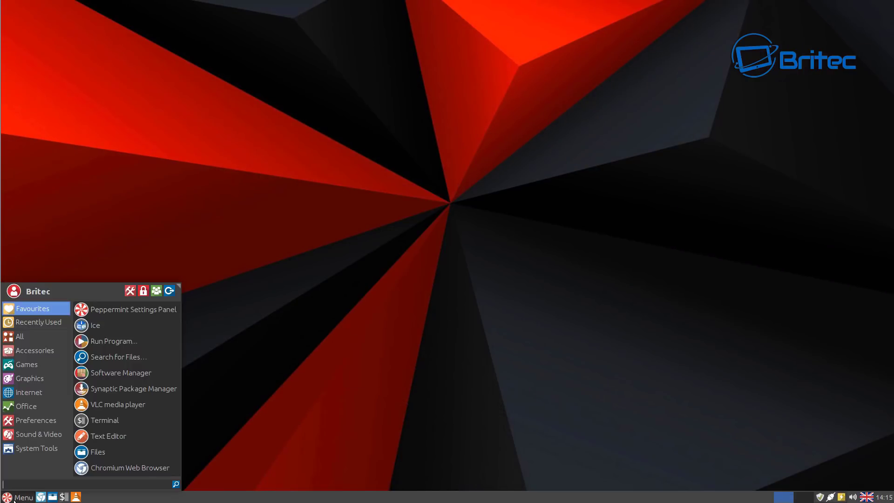
left_click(26, 448)
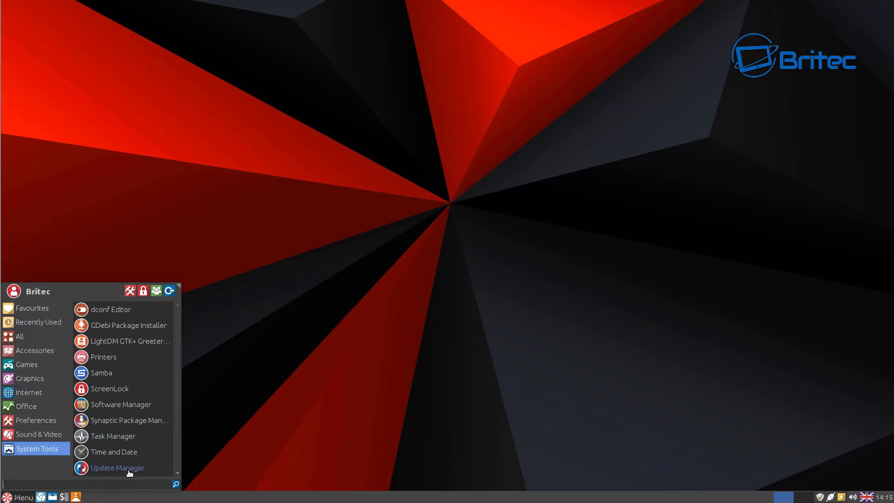
left_click(132, 471)
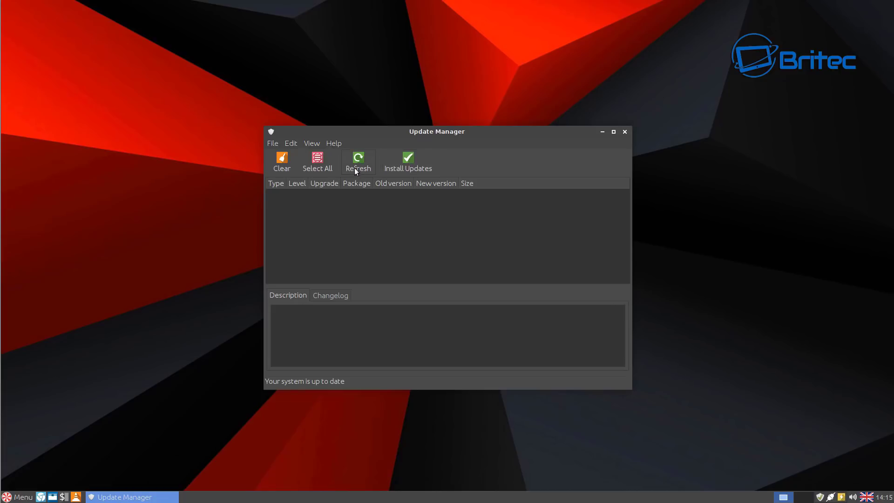
left_click(627, 132)
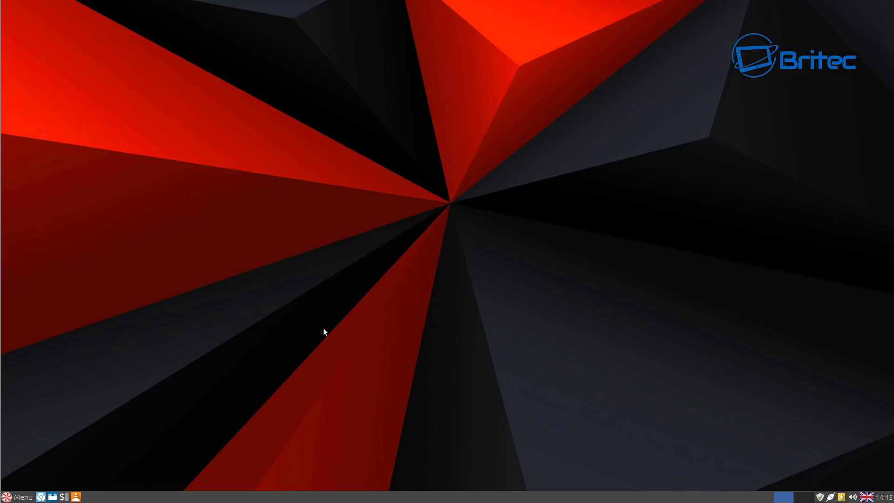
Launch a terminal and run 'sudo apt-get install conky-all', entering the account password.
left_click(23, 497)
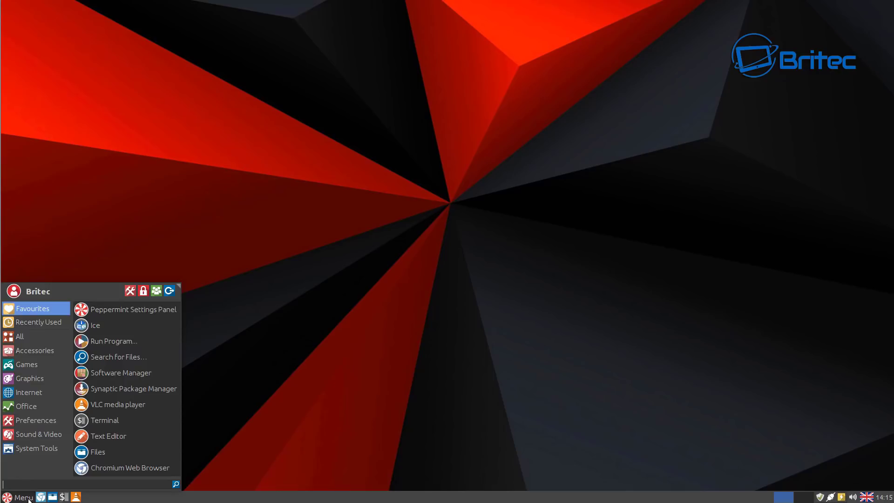
left_click(140, 420)
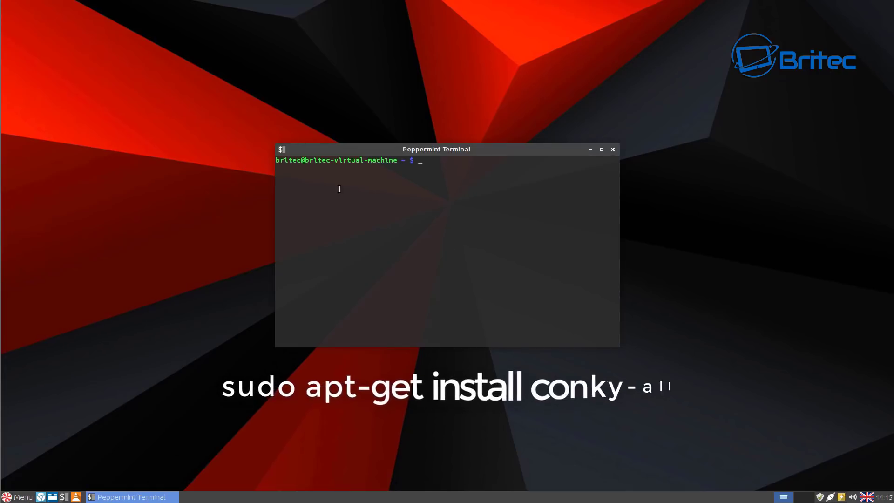
right_click(435, 178)
left_click(462, 254)
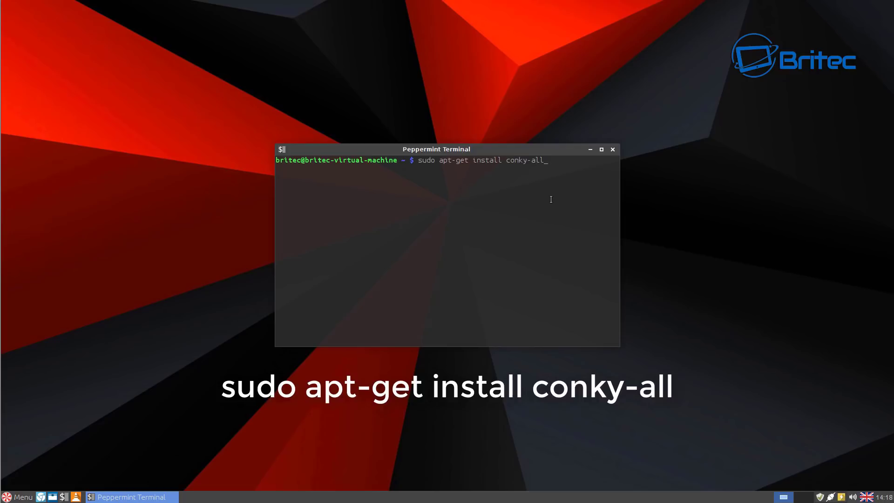
key("Return")
key("Return")
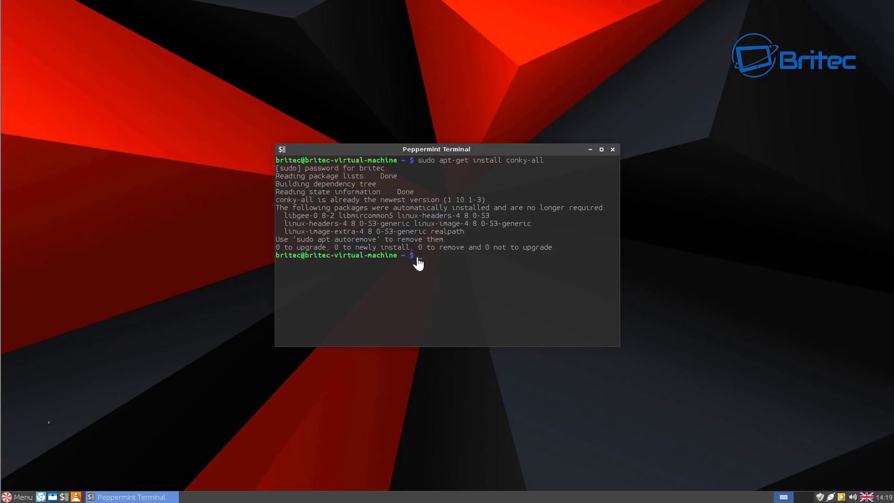
Add the teejee2008 PPA repository and refresh package lists with 'sudo apt-get update'.
right_click(433, 287)
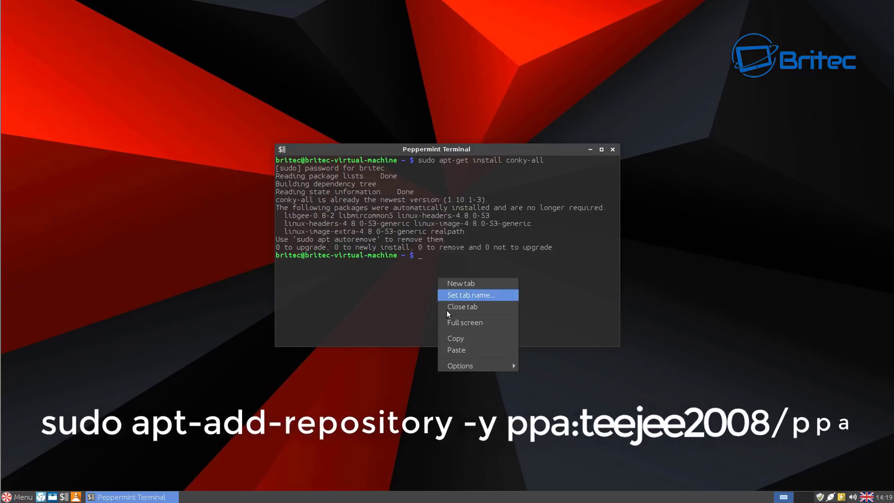
left_click(457, 346)
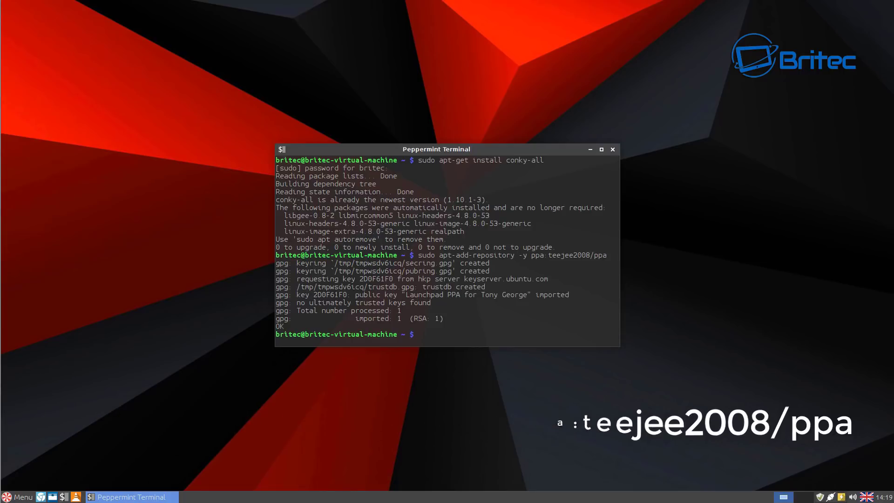
right_click(437, 334)
left_click(461, 411)
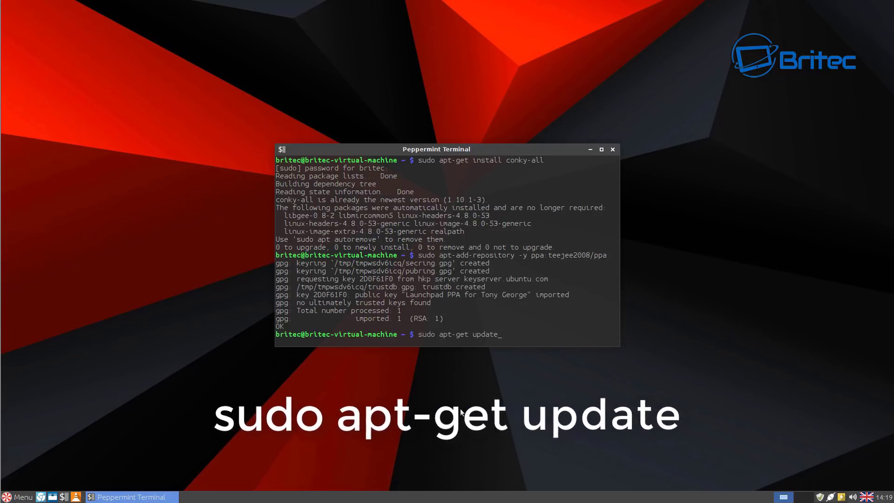
key("Return")
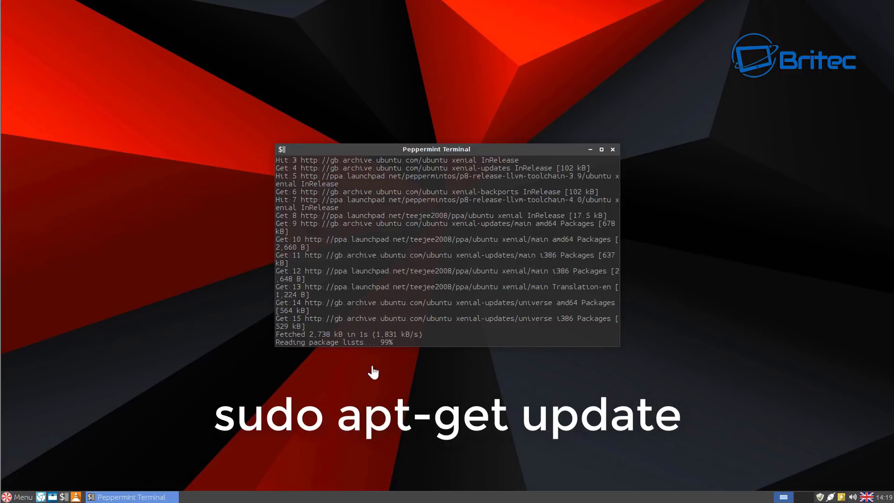
right_click(433, 344)
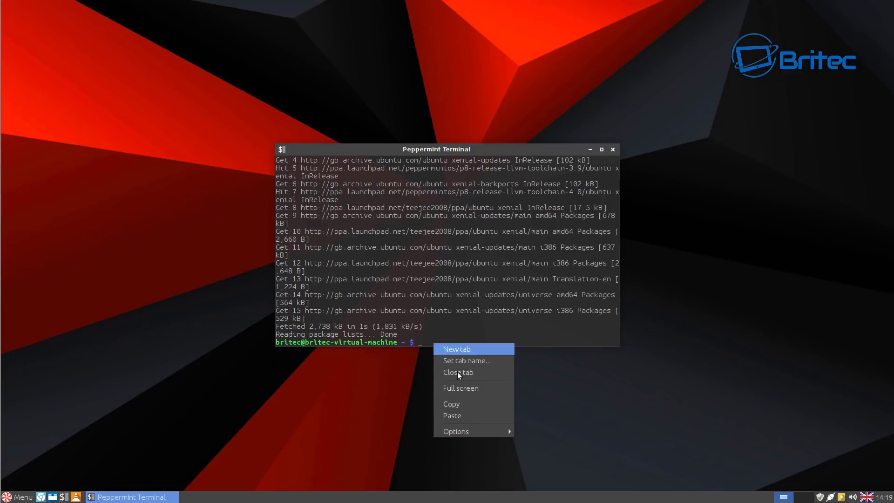
Install conky-manager via 'sudo apt-get install conky-manager' and close the terminal.
left_click(459, 417)
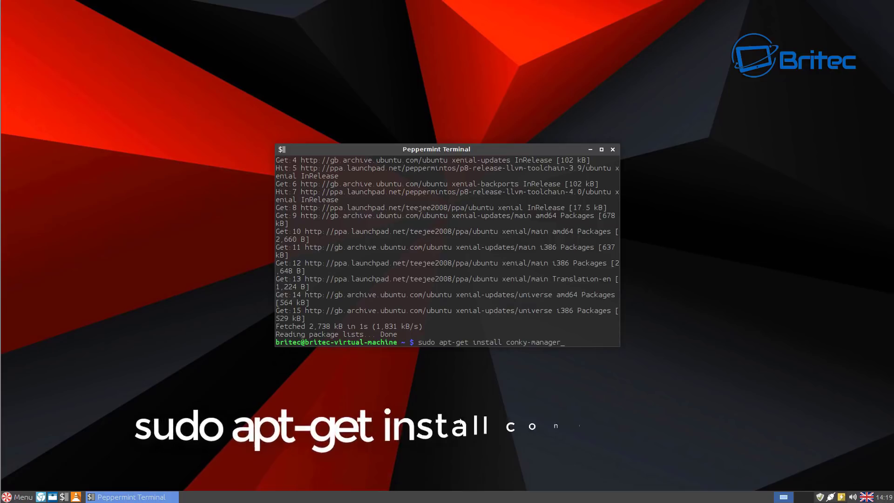
key("Return")
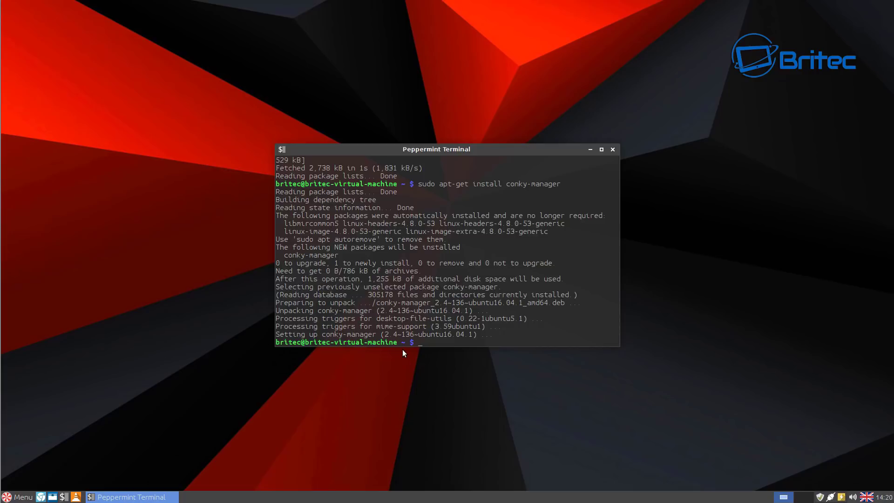
left_click(612, 150)
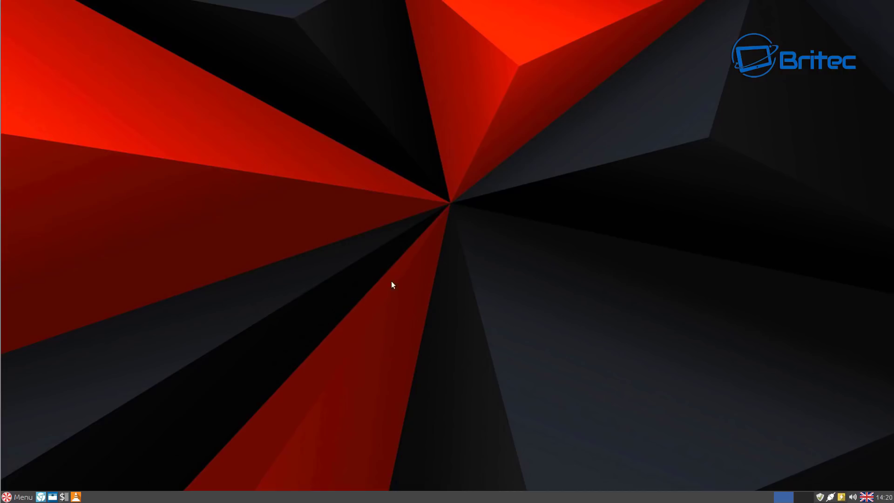
left_click(20, 497)
Launch Conky Manager from Accessories, tick the ~/.conky/Gotham/Gotham widget, and reposition the window.
left_click(42, 350)
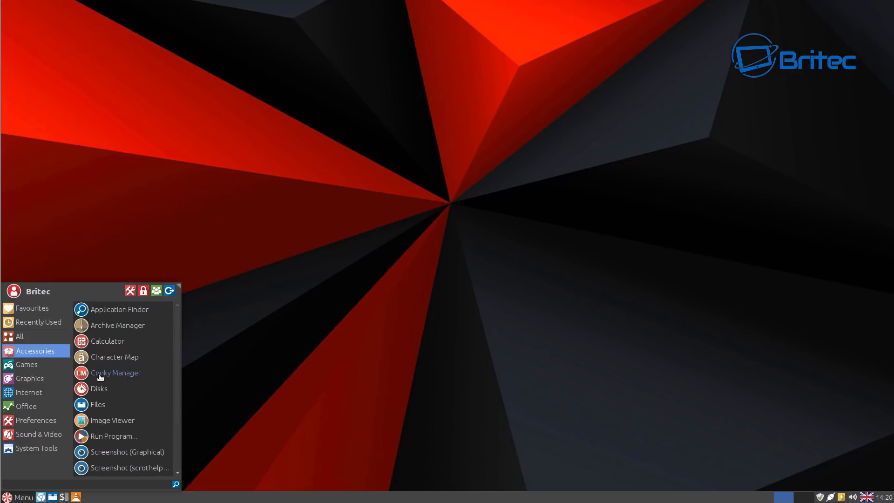
left_click(116, 372)
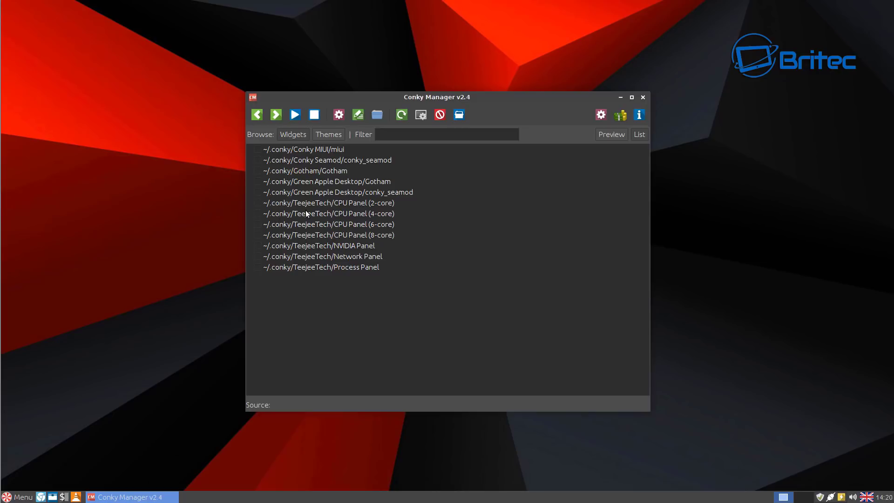
left_click(256, 171)
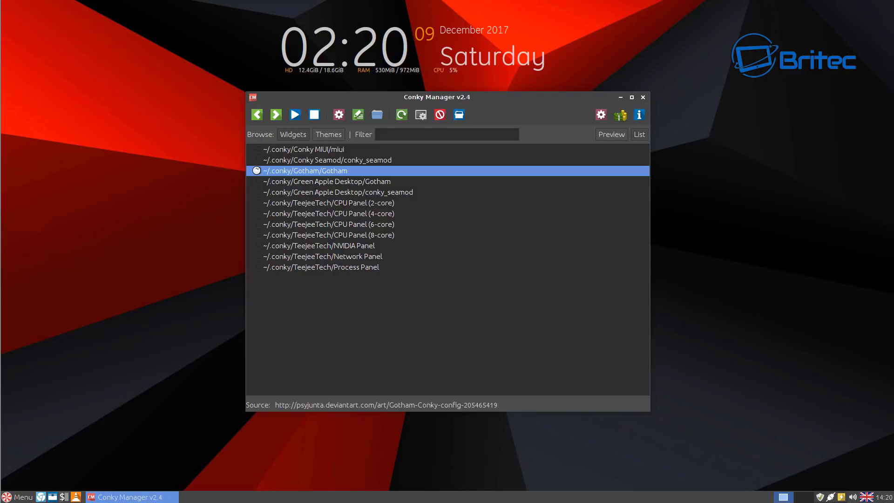
left_click_drag(442, 103, 435, 228)
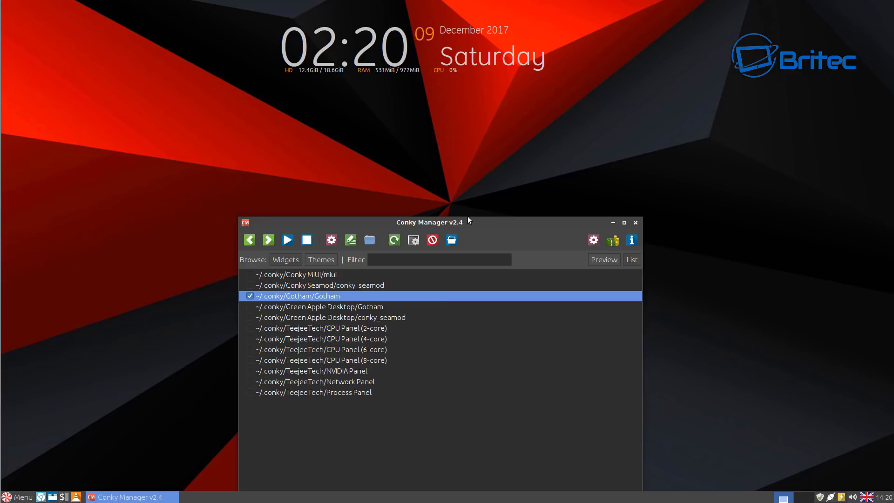
left_click_drag(452, 222, 446, 141)
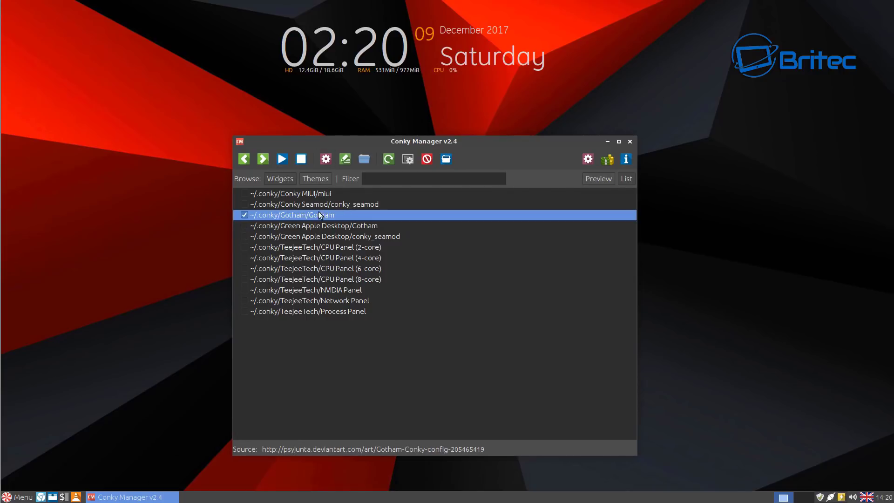
left_click(325, 159)
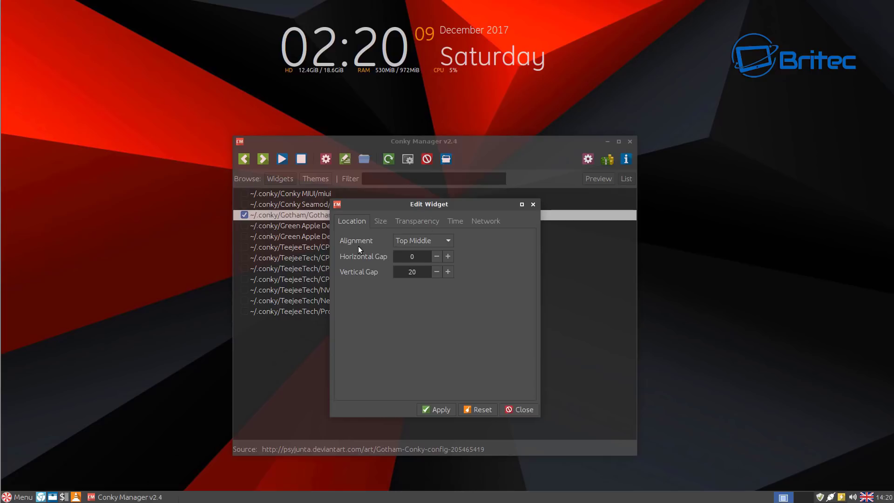
left_click(446, 241)
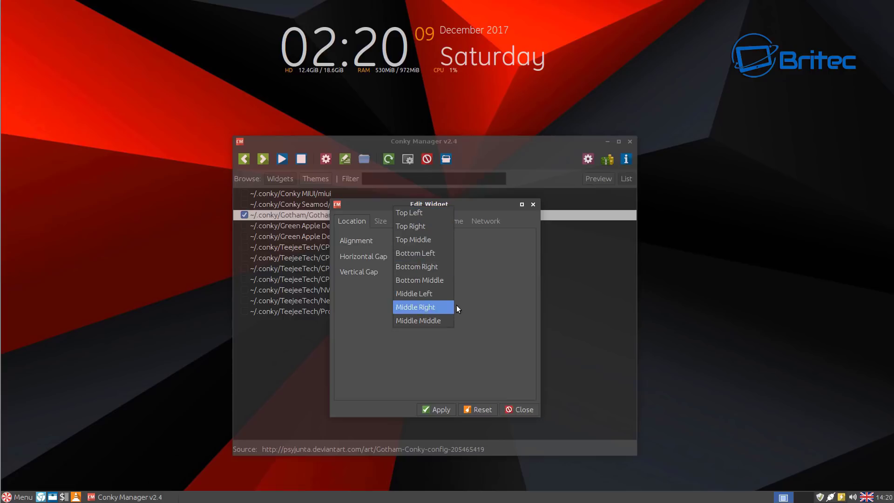
left_click(503, 315)
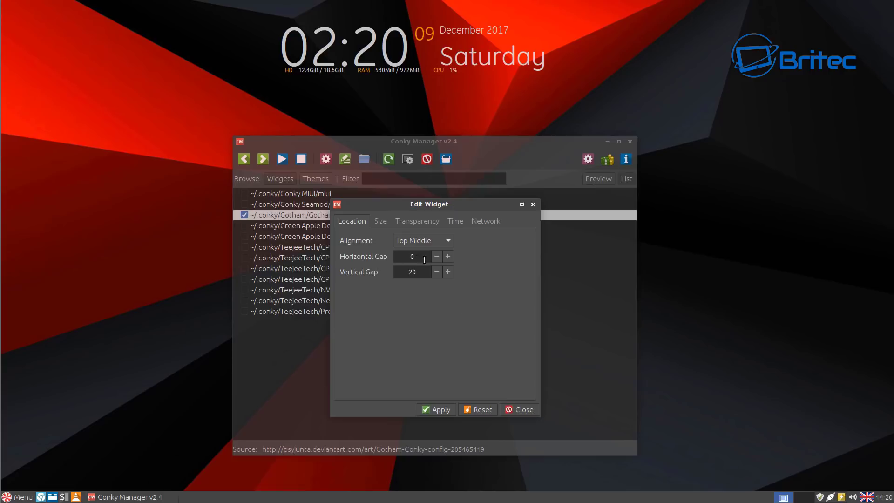
left_click(382, 222)
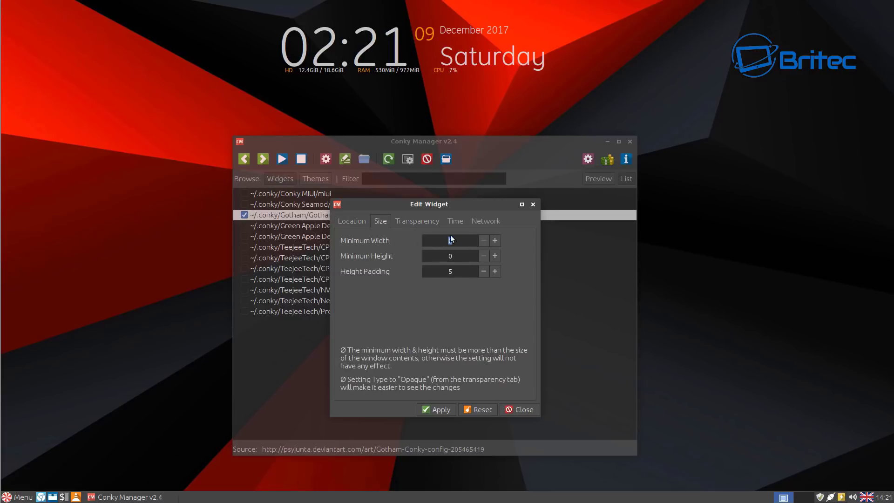
left_click(434, 220)
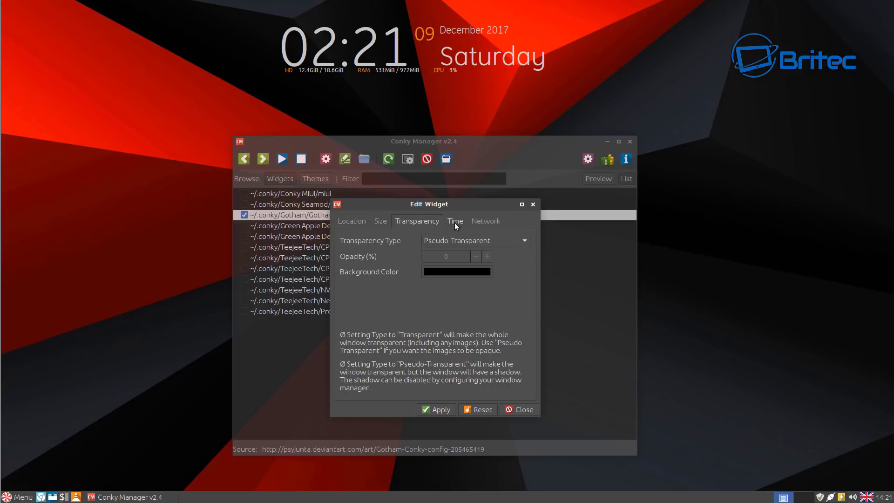
left_click(454, 223)
left_click(484, 221)
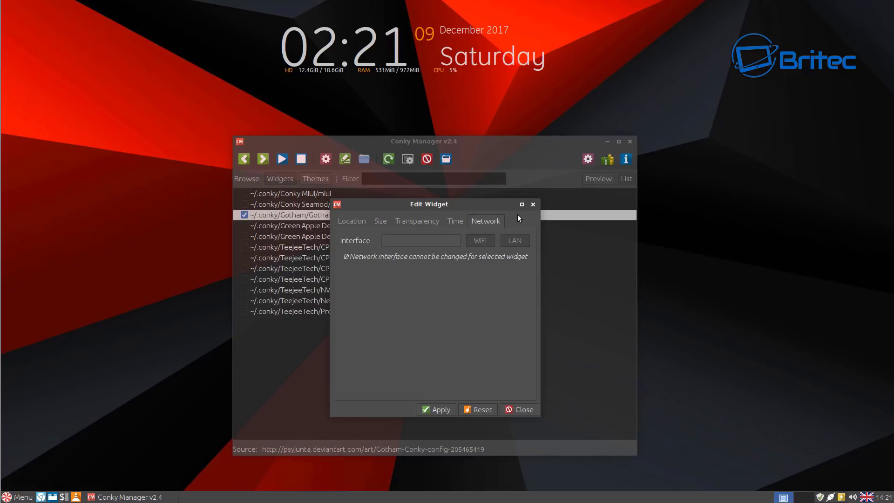
left_click(532, 205)
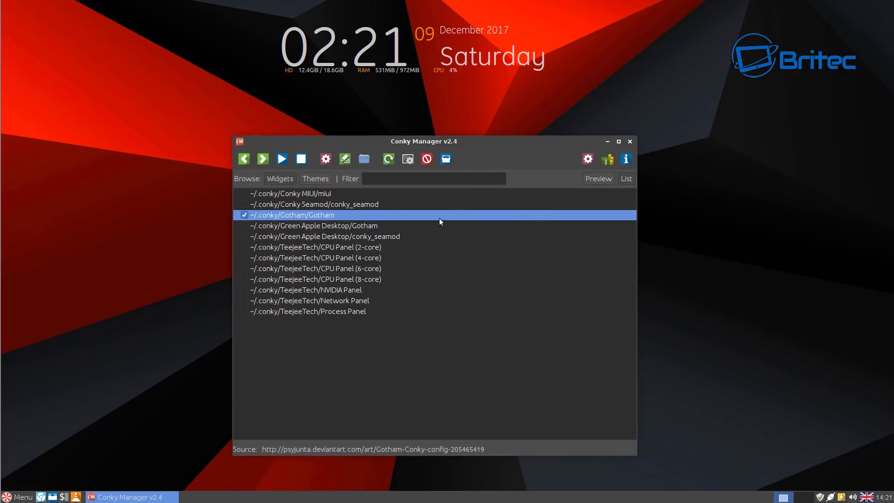
left_click(588, 160)
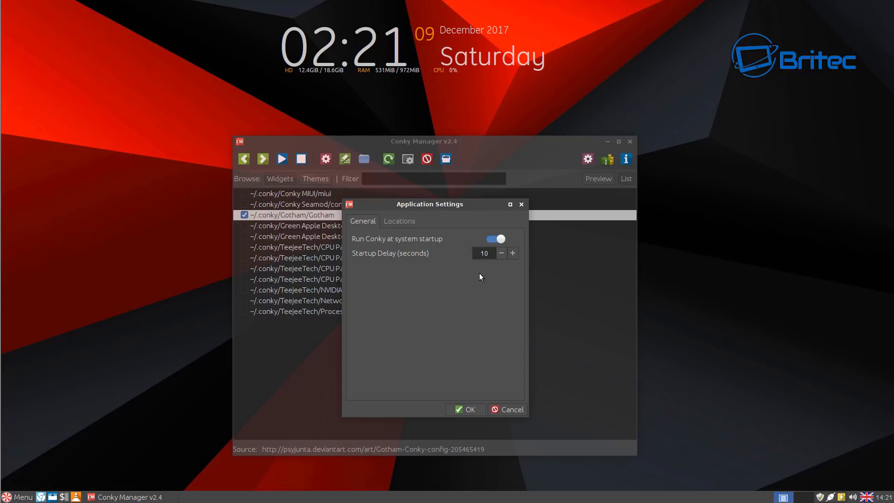
left_click(465, 409)
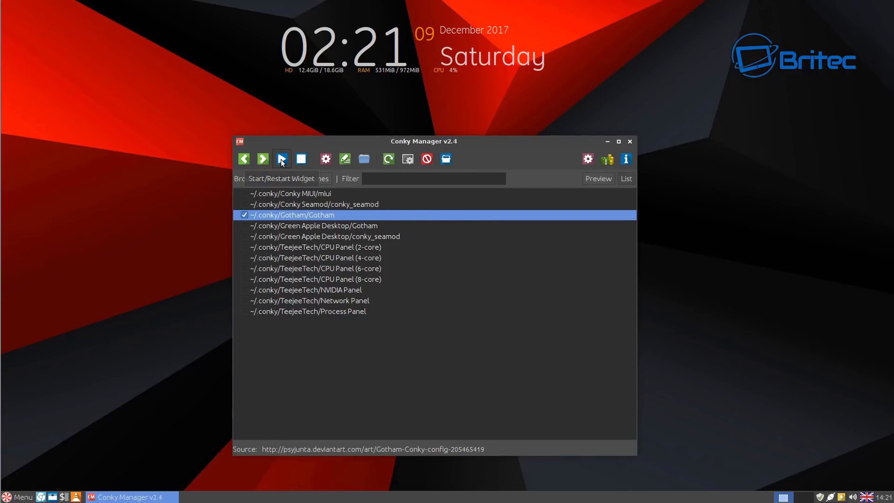
Cancel a theme pack import, then switch the browser to Themes to show Green Apple Desktop.
left_click(445, 158)
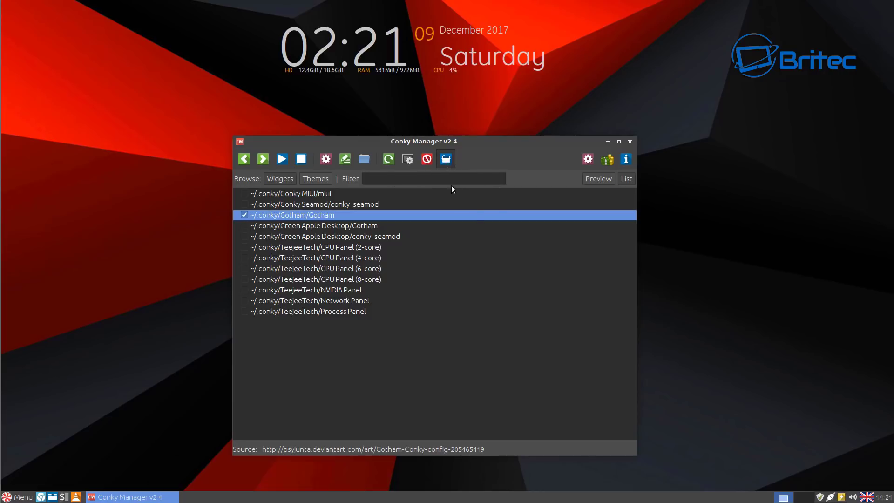
left_click_drag(512, 168, 438, 138)
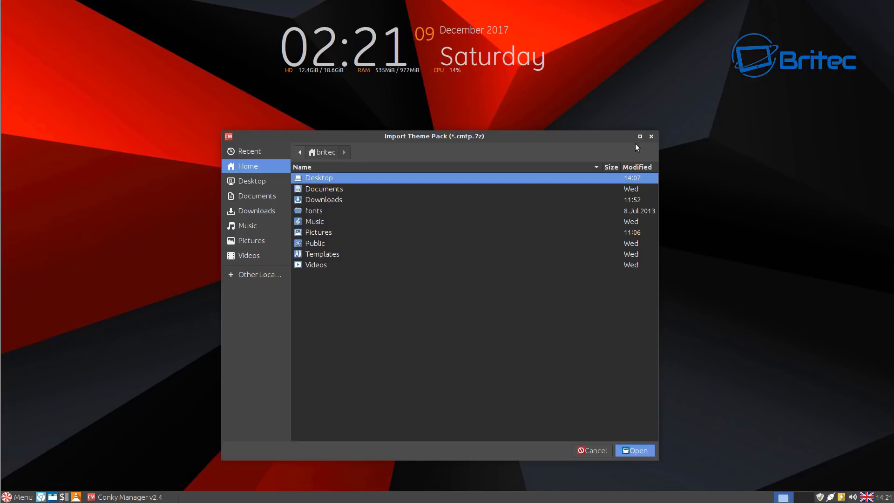
left_click(651, 136)
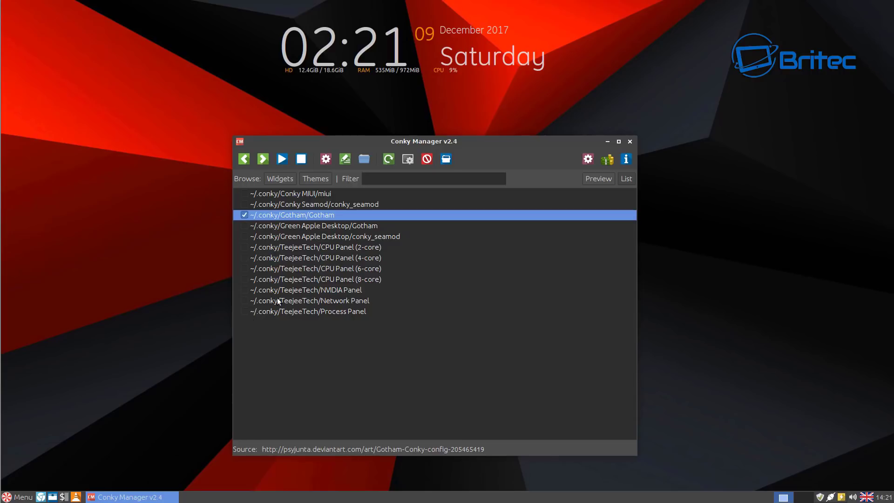
left_click(313, 178)
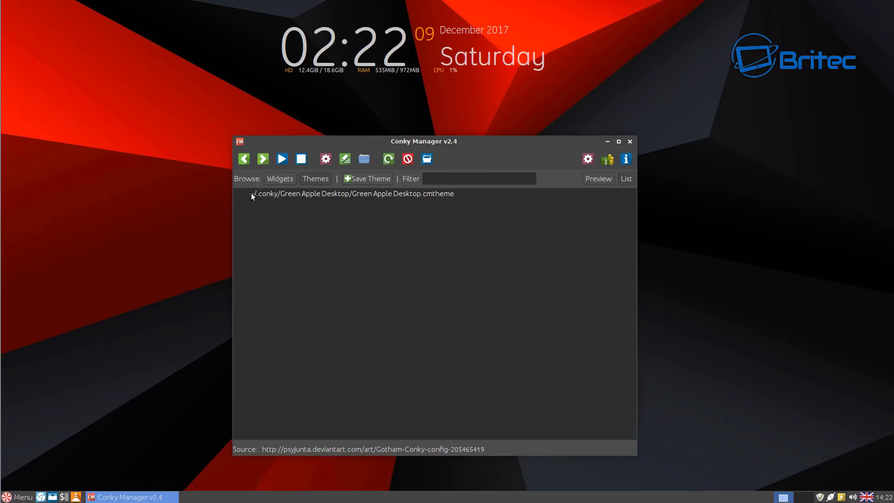
Switch back to Widgets, enable the TeejeeTech Process Panel, and select the Gotham row.
left_click(283, 179)
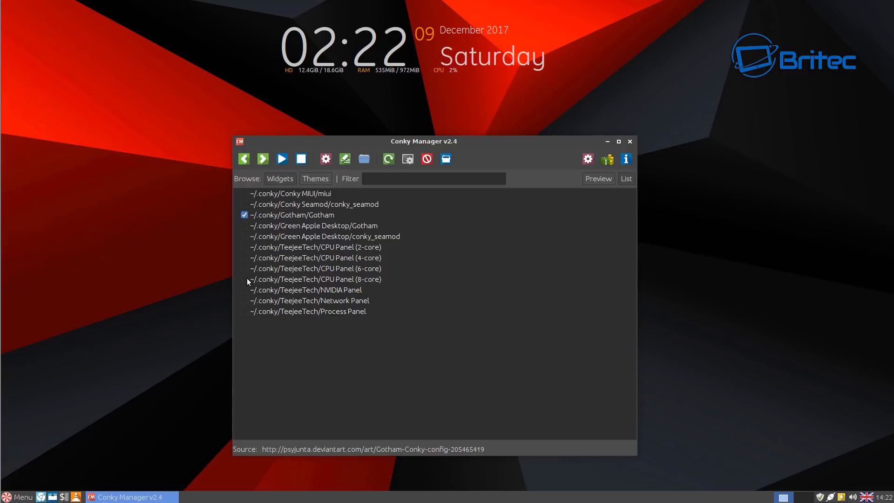
left_click(244, 312)
left_click_drag(375, 141, 539, 132)
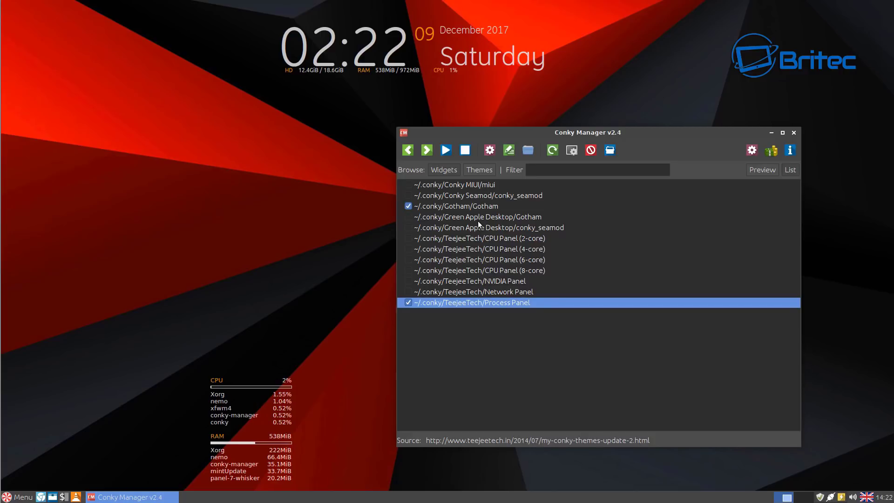
left_click(470, 209)
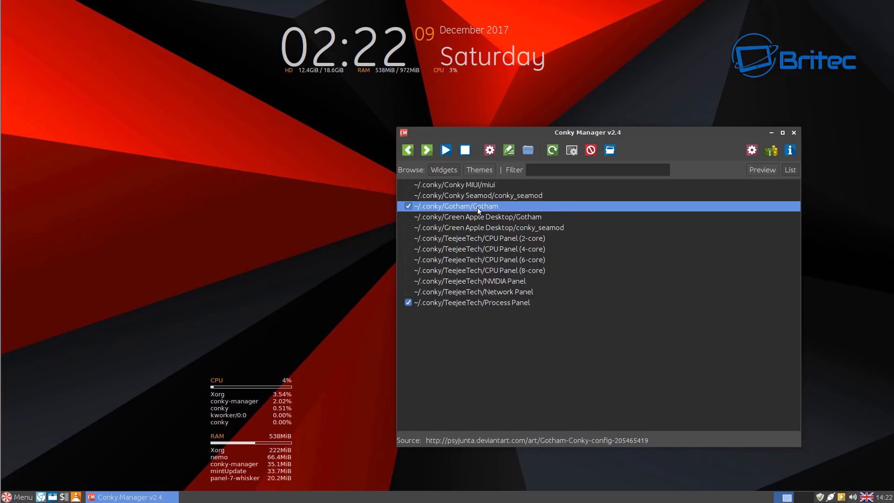
Change the Gotham widget's alignment to Top Left, apply it, and close the settings.
left_click(490, 150)
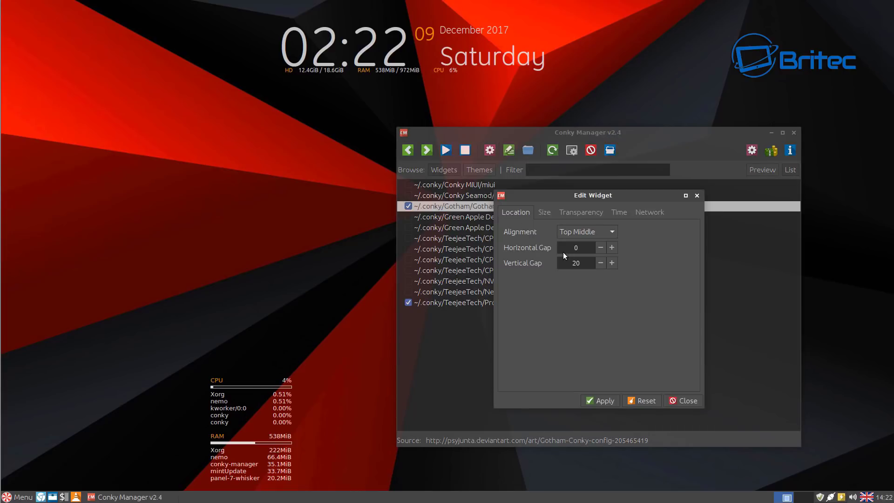
left_click(607, 232)
left_click(592, 206)
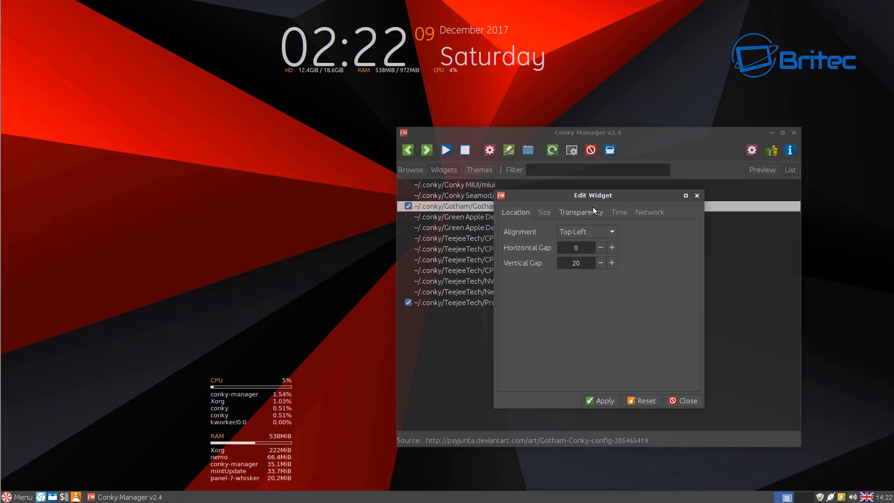
left_click(606, 399)
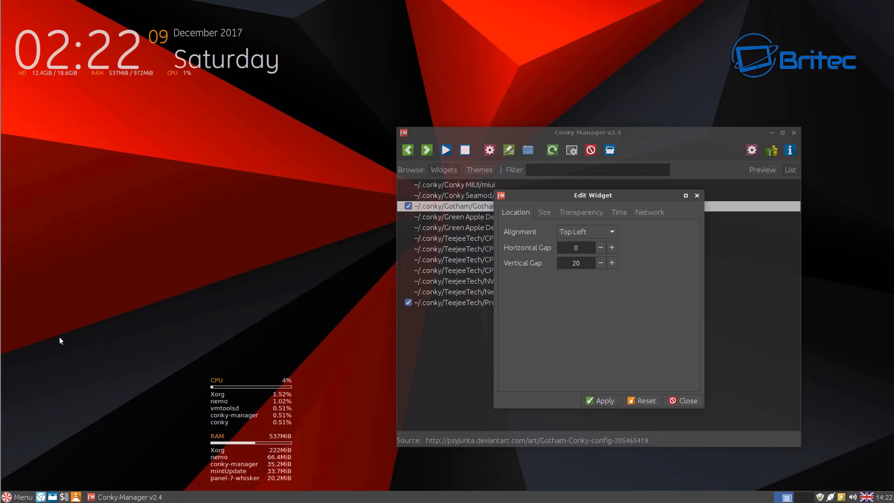
left_click(697, 195)
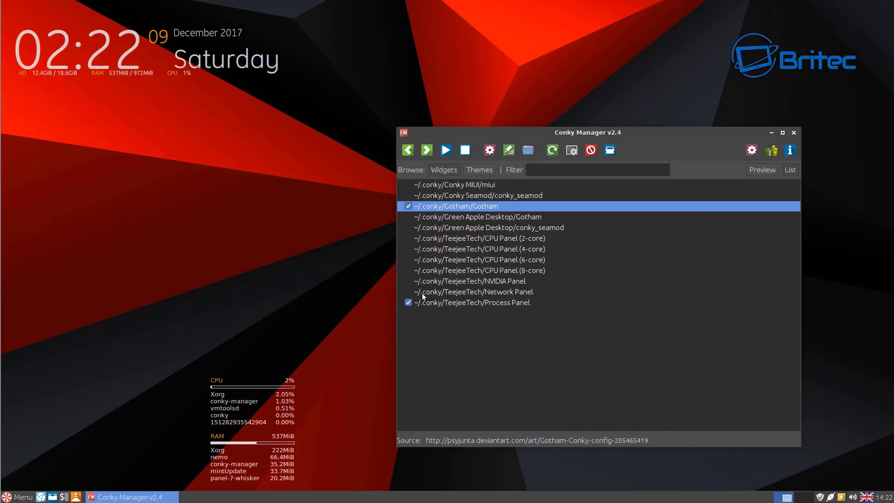
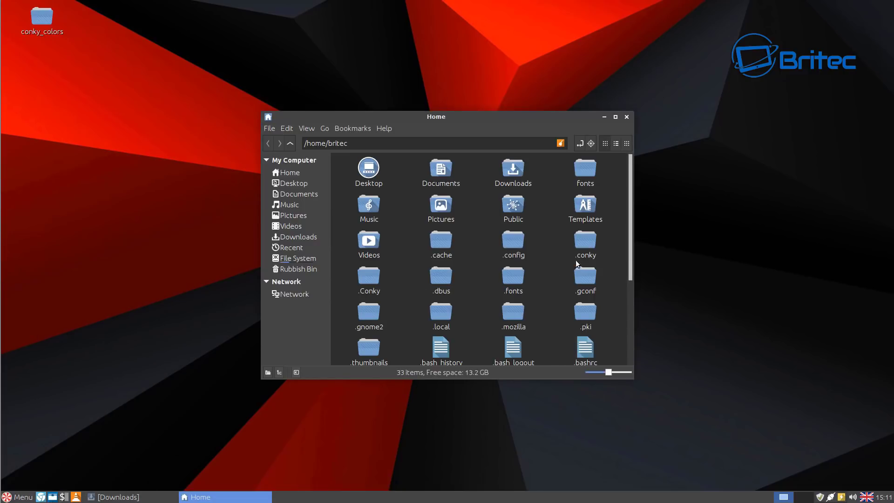
Show hidden files in the home folder and open .conky to browse its 194 theme folders.
left_click(291, 172)
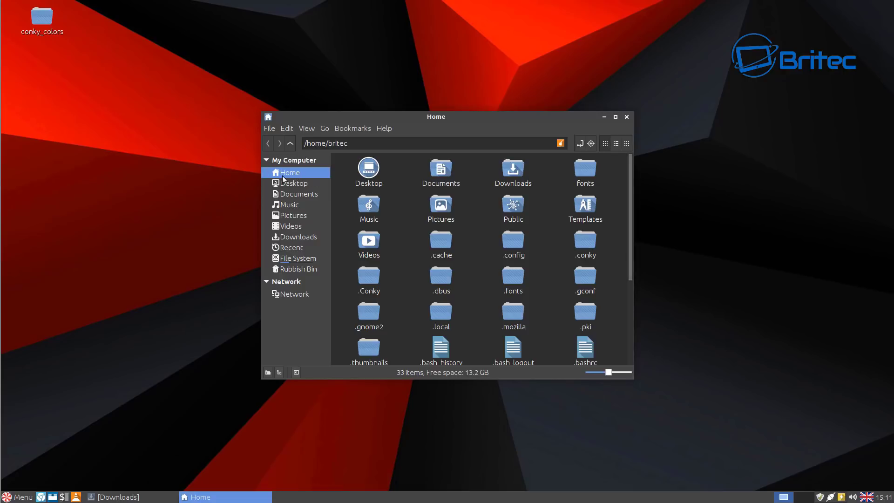
scroll(542, 281, "down", 3)
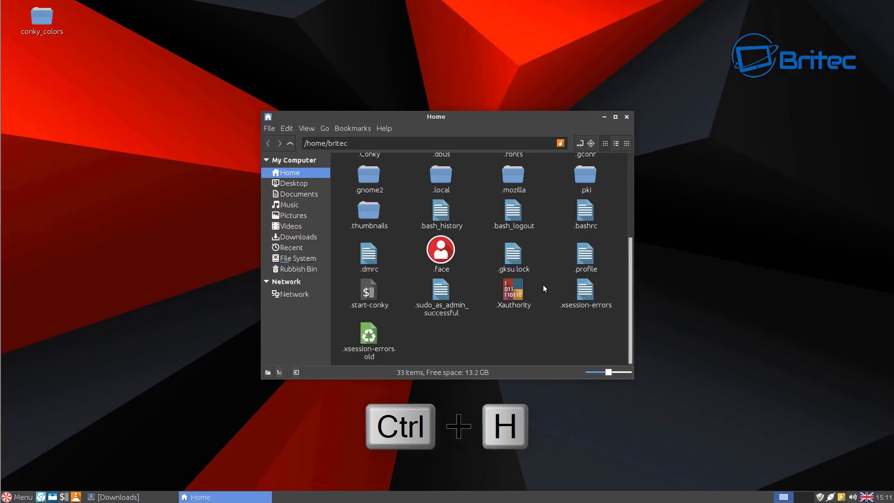
key("ctrl+h")
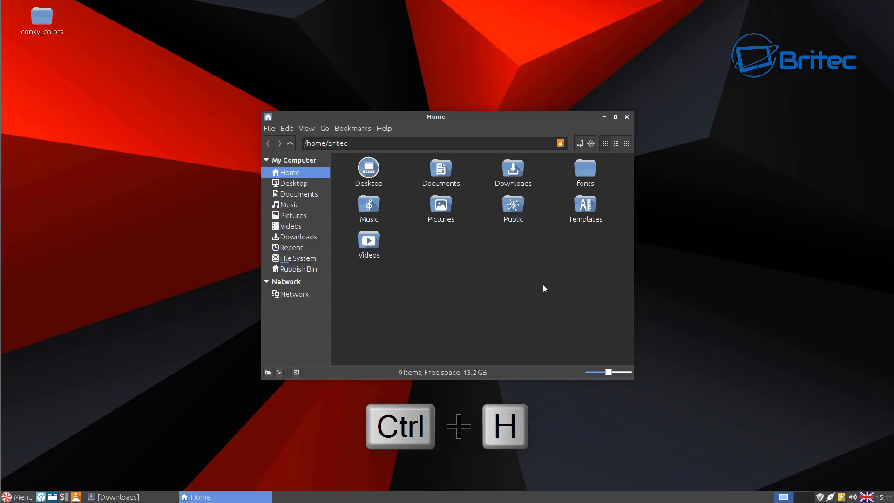
key("ctrl+h")
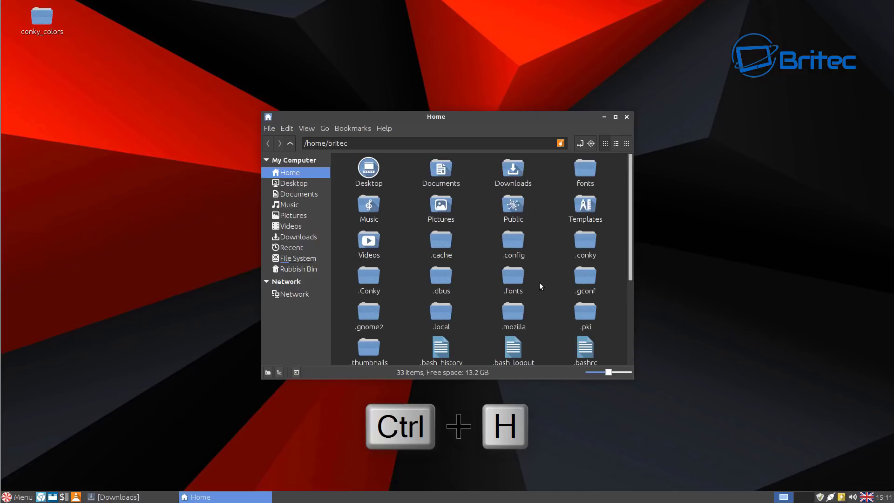
scroll(540, 285, "down", 1)
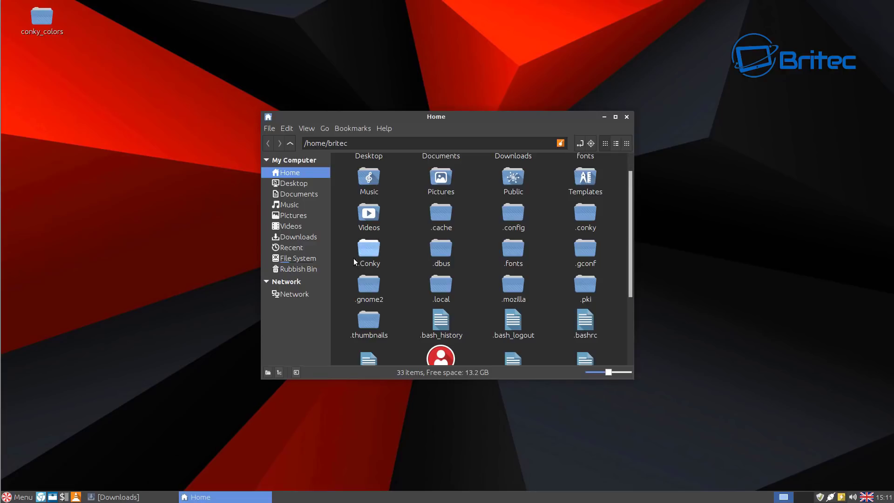
double_click(585, 213)
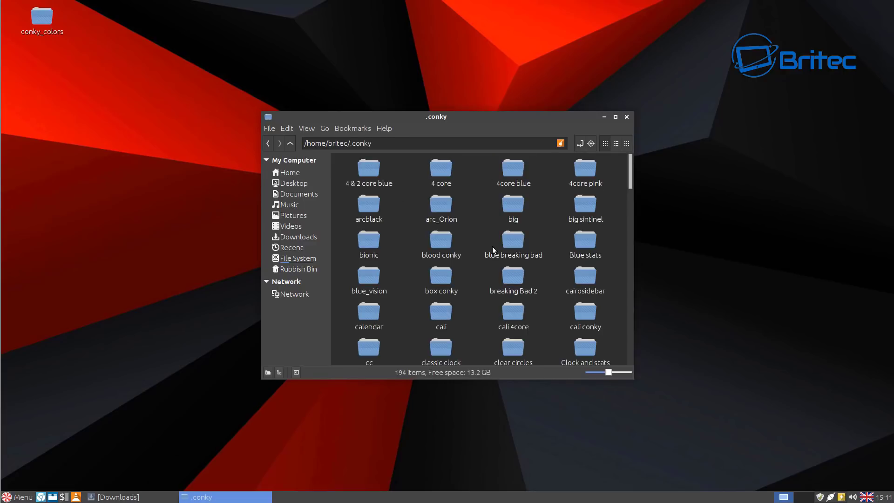
scroll(492, 247, "down", 4)
scroll(490, 265, "down", 5)
scroll(477, 288, "up", 9)
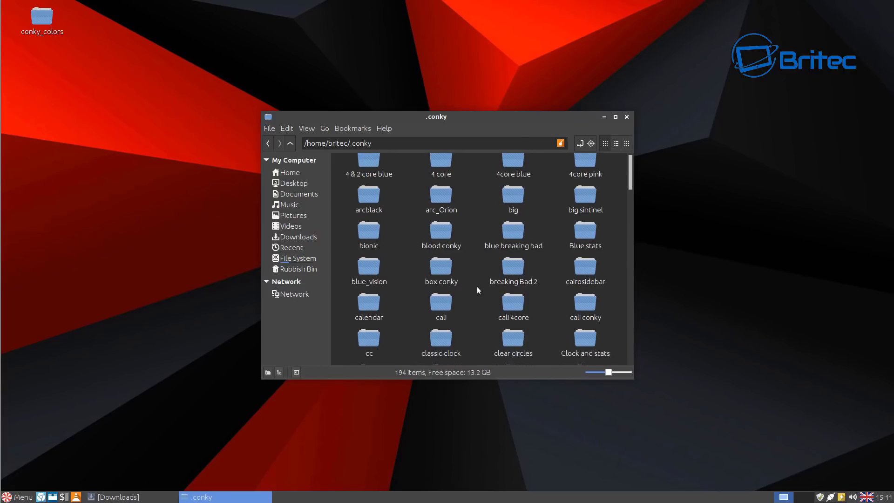
scroll(476, 286, "up", 1)
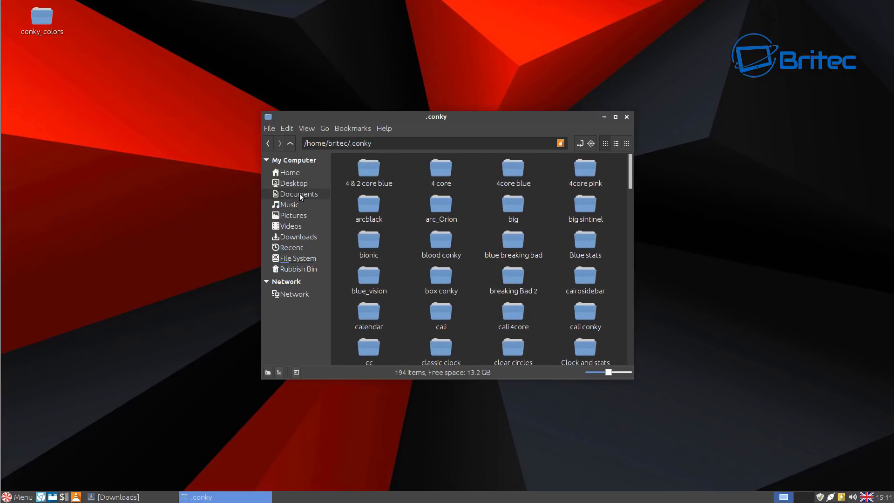
Open the readme inside Deluxe_Conky_Theme_Pack.cmtp.7z from the Downloads folder.
left_click(300, 237)
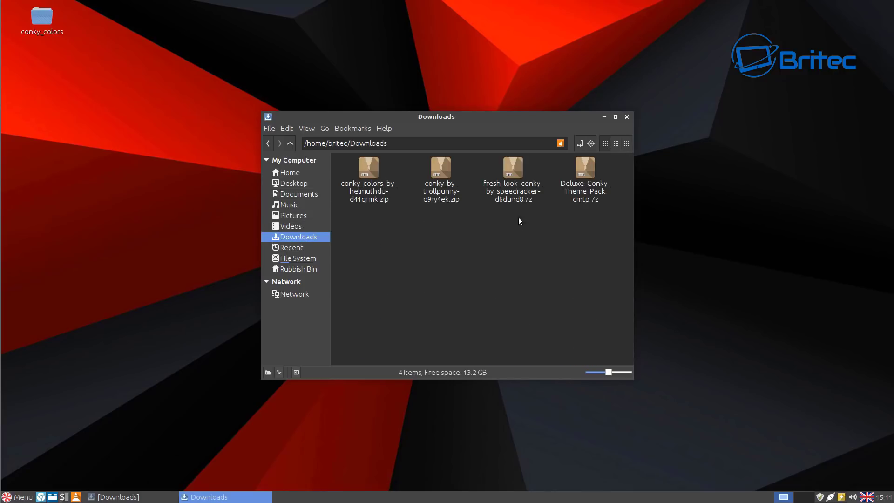
double_click(599, 174)
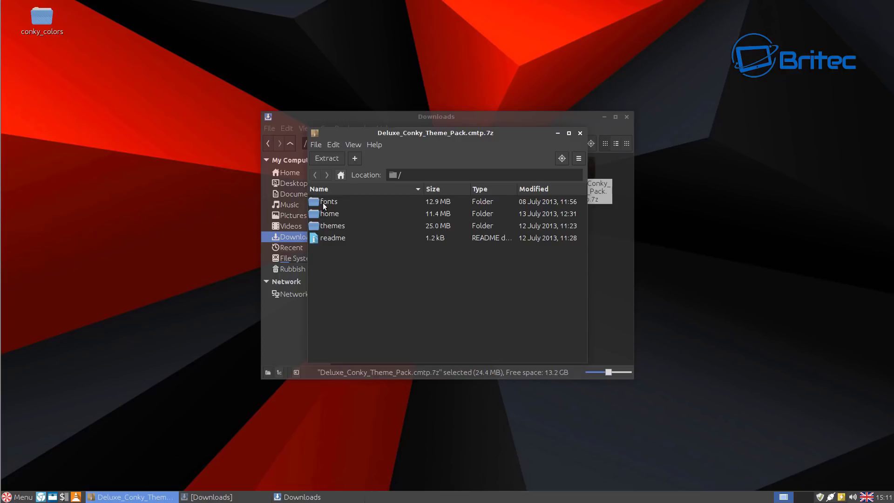
left_click(333, 239)
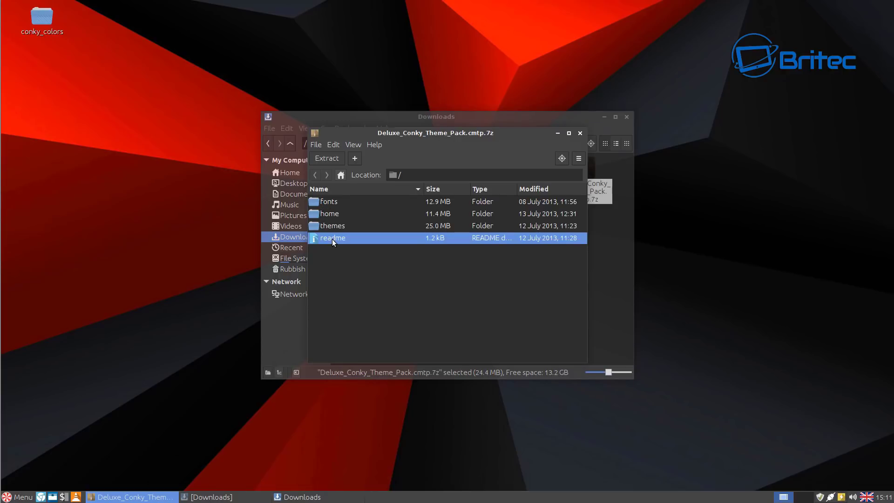
double_click(331, 239)
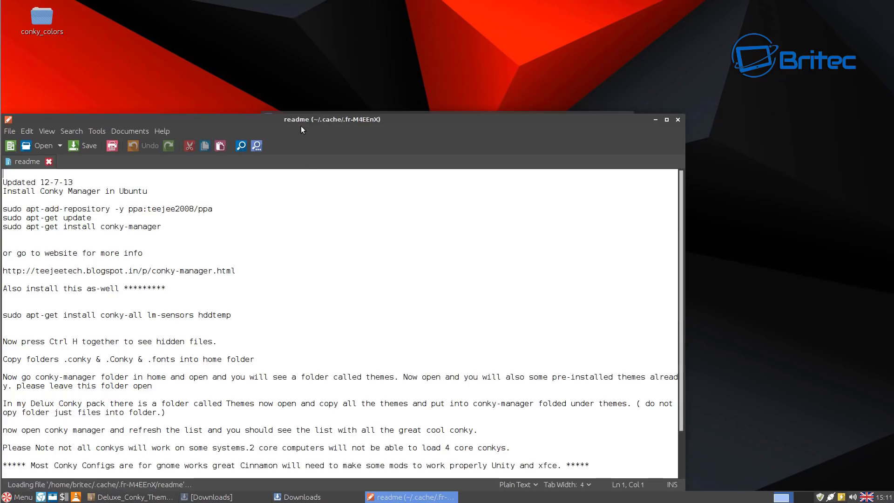
Read the readme's Conky installation instructions in gedit and close the editor.
left_click_drag(323, 115, 403, 61)
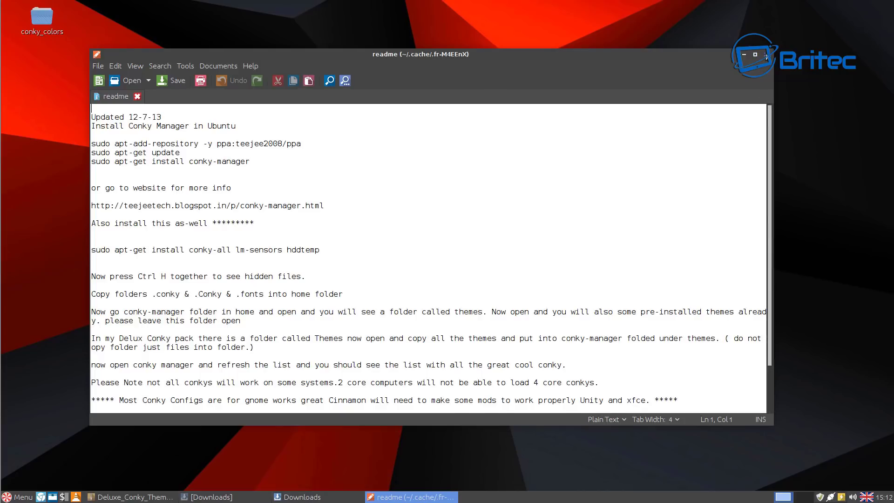
left_click(765, 55)
left_click(336, 267)
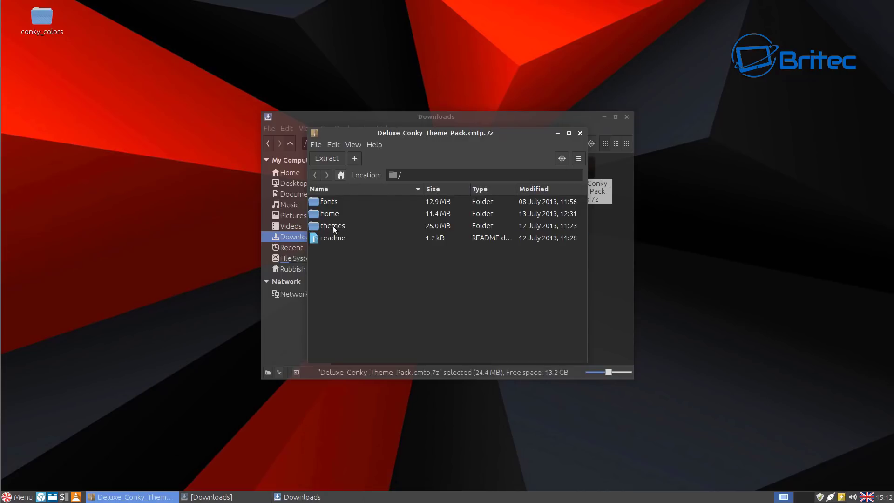
Browse the archive's themes folder, then move Archive Manager aside to the right.
left_click(333, 227)
double_click(333, 226)
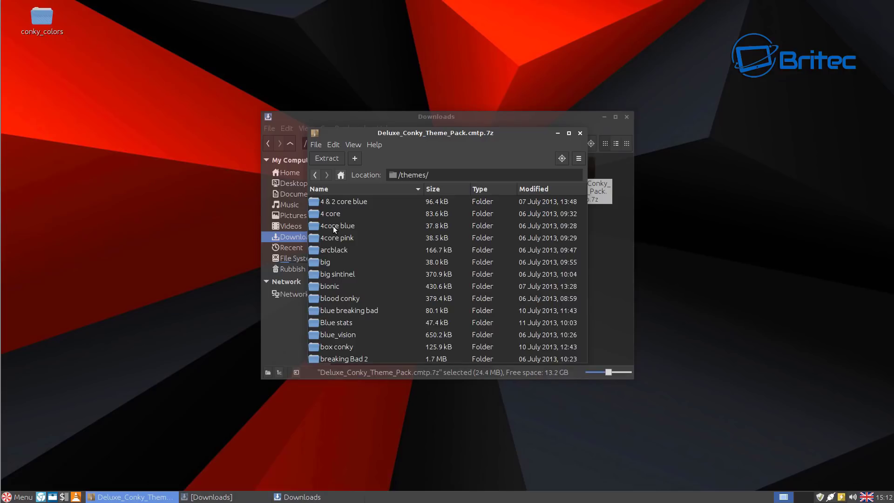
left_click(315, 175)
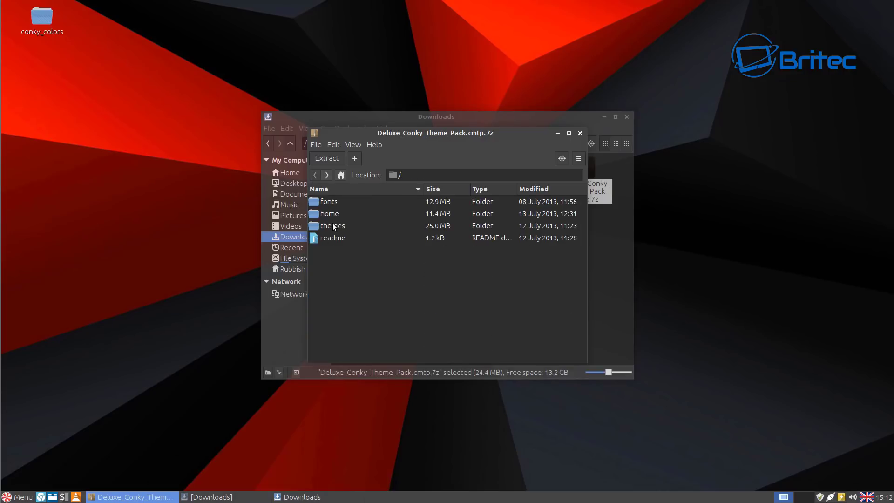
left_click_drag(468, 133, 705, 155)
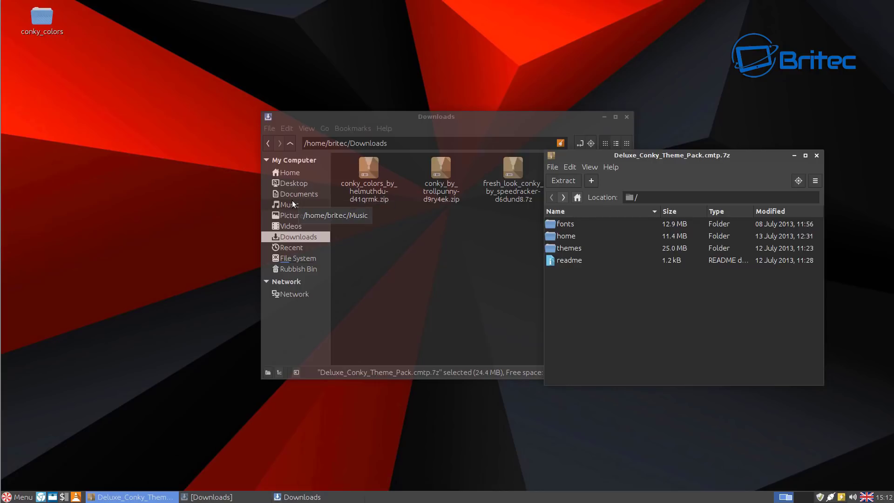
Open the hidden .conky folder in the home directory in Nemo.
left_click(290, 170)
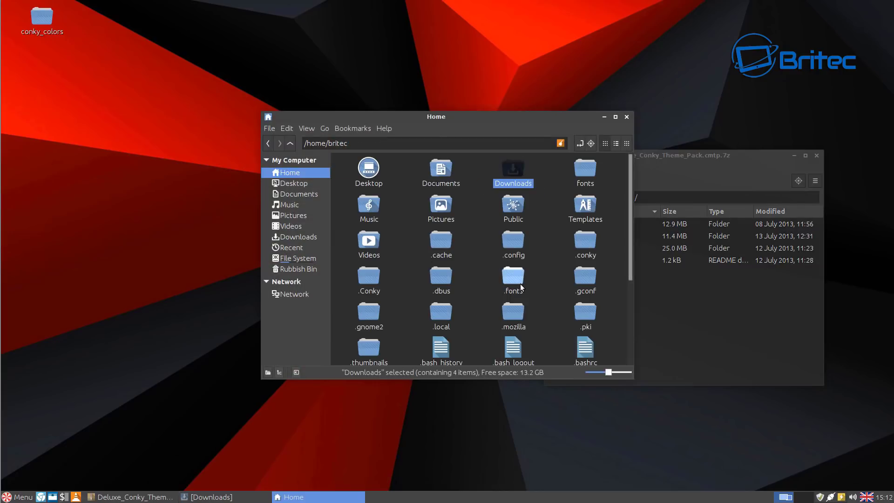
scroll(521, 285, "down", 5)
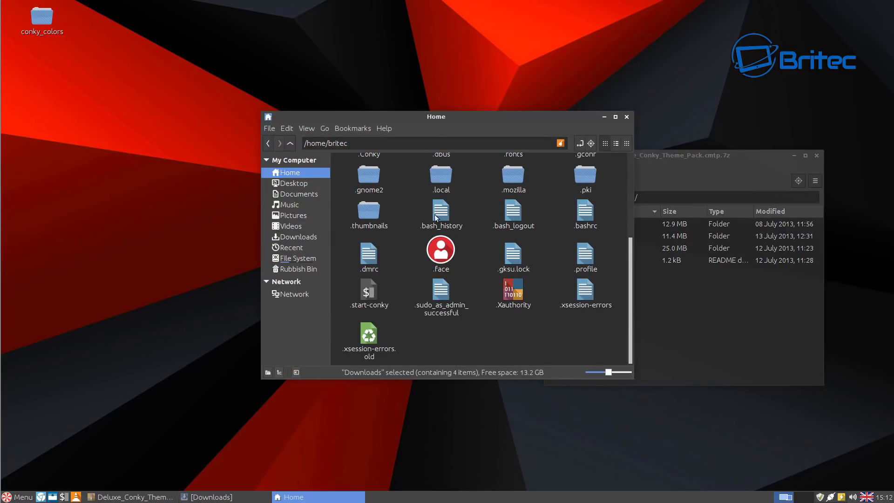
scroll(554, 278, "up", 3)
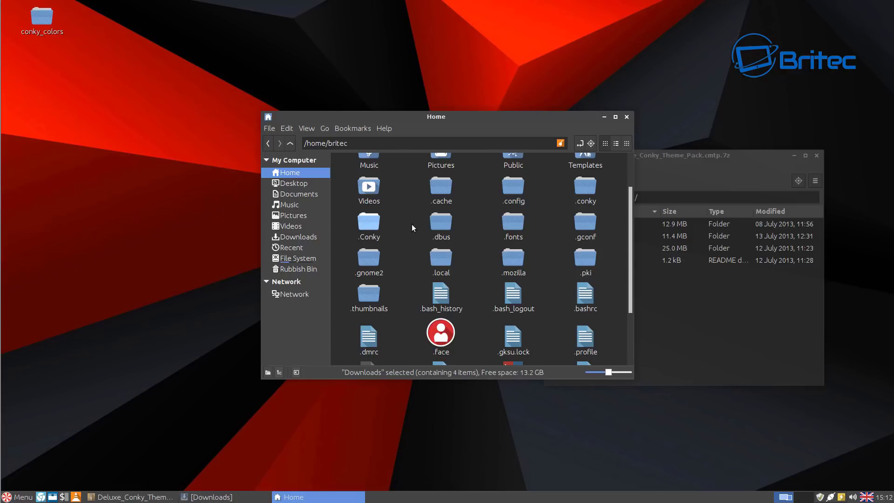
double_click(586, 185)
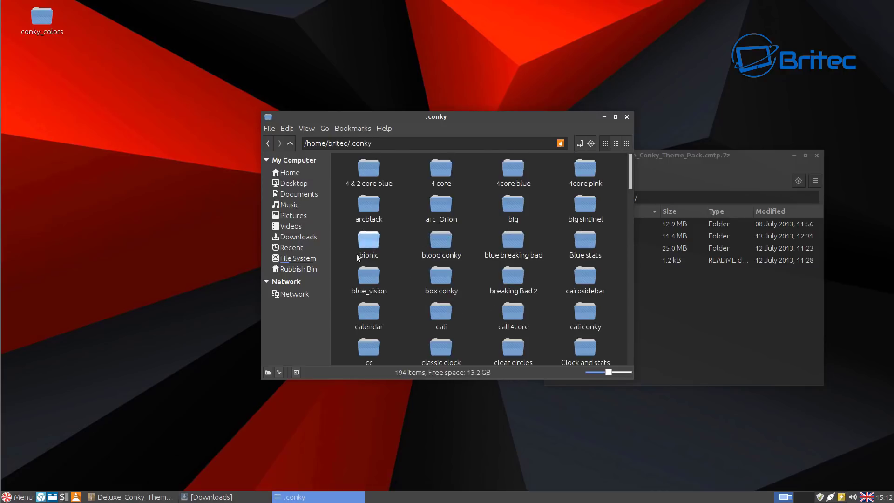
scroll(423, 309, "down", 4)
scroll(429, 325, "down", 15)
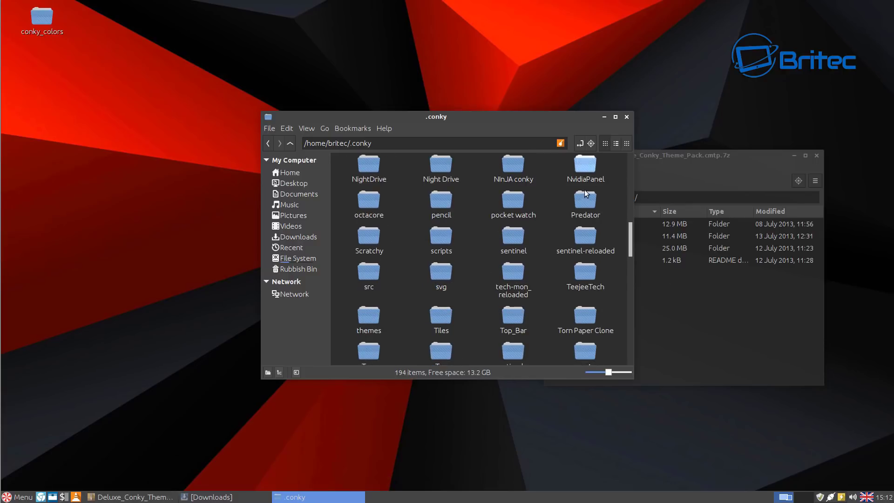
Open the archive's home folder alongside the home folder in Nemo.
left_click(700, 172)
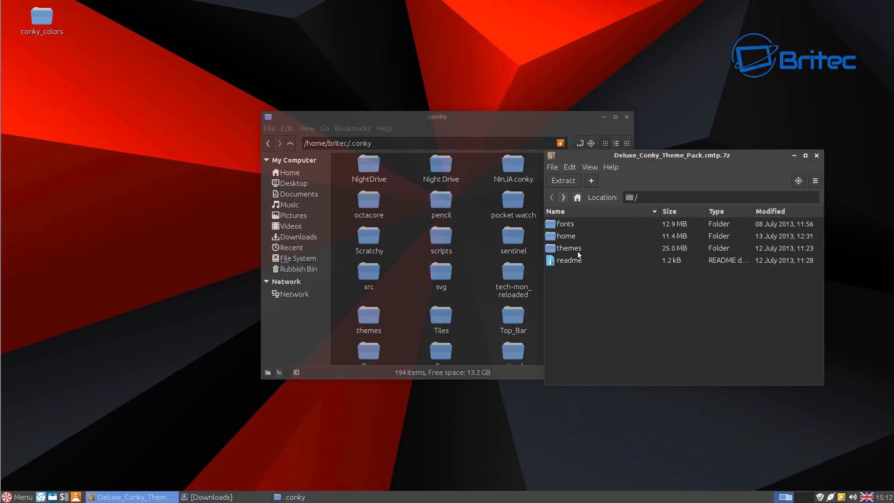
left_click(565, 236)
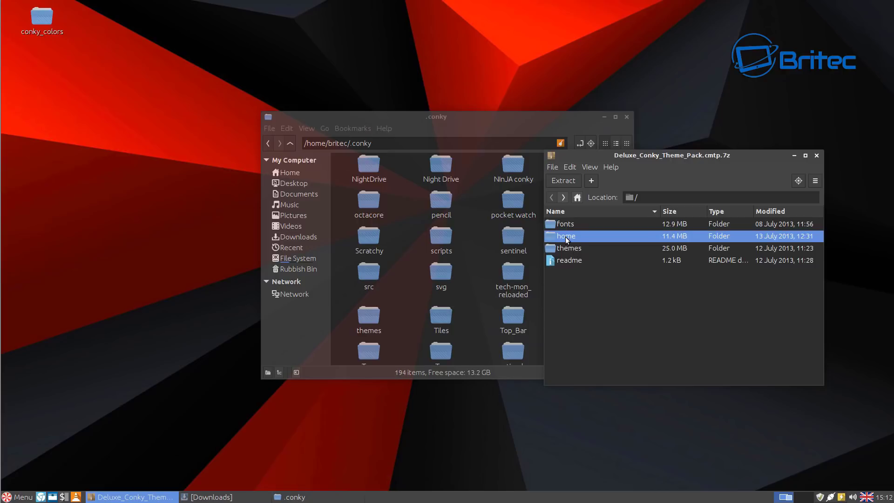
left_click(297, 174)
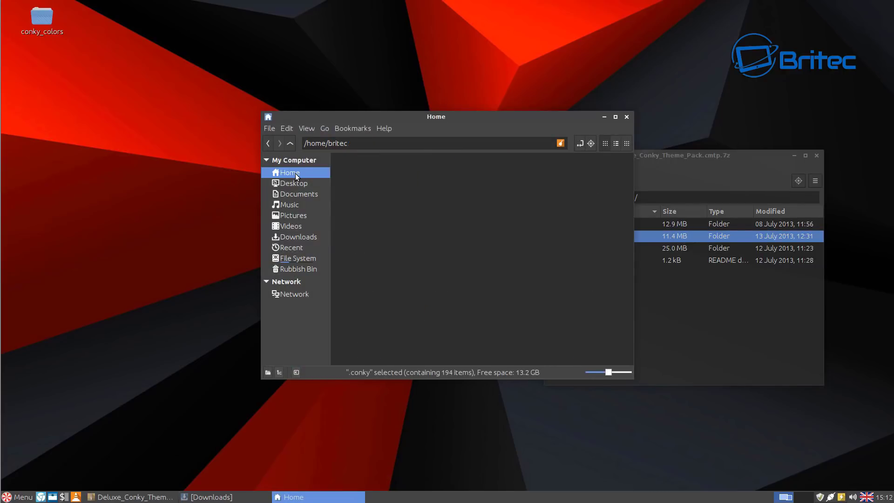
left_click(716, 176)
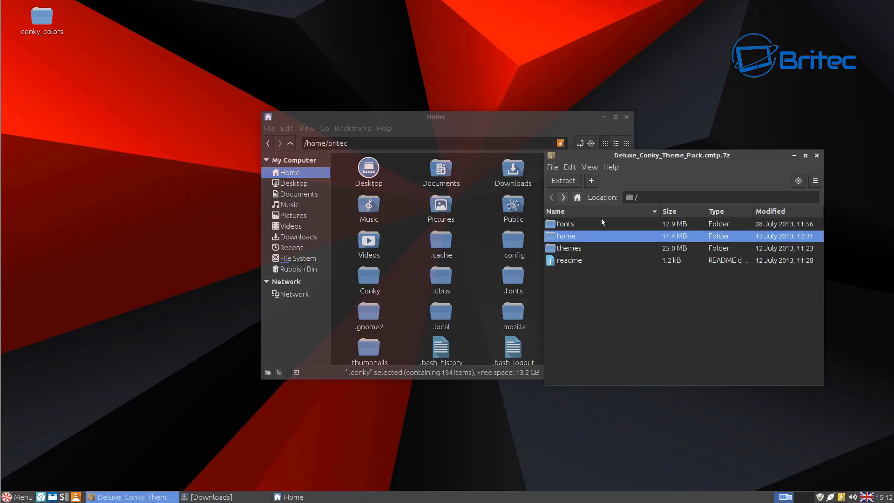
double_click(562, 235)
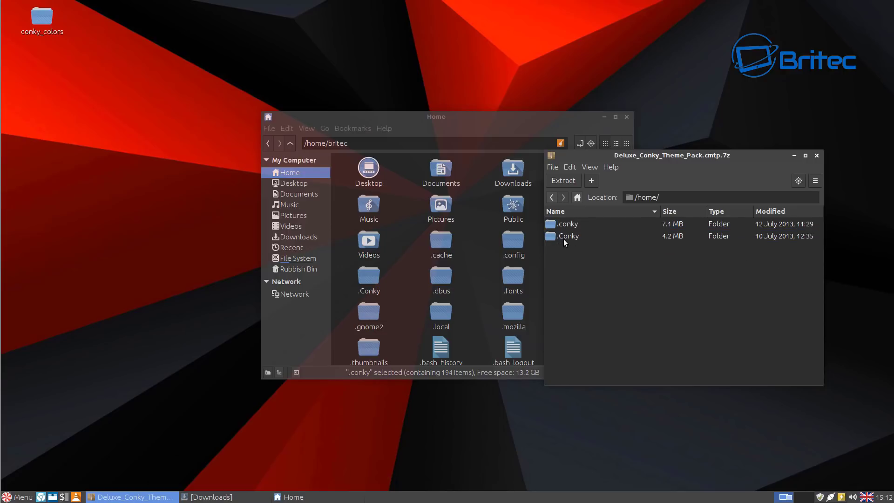
left_click(561, 236)
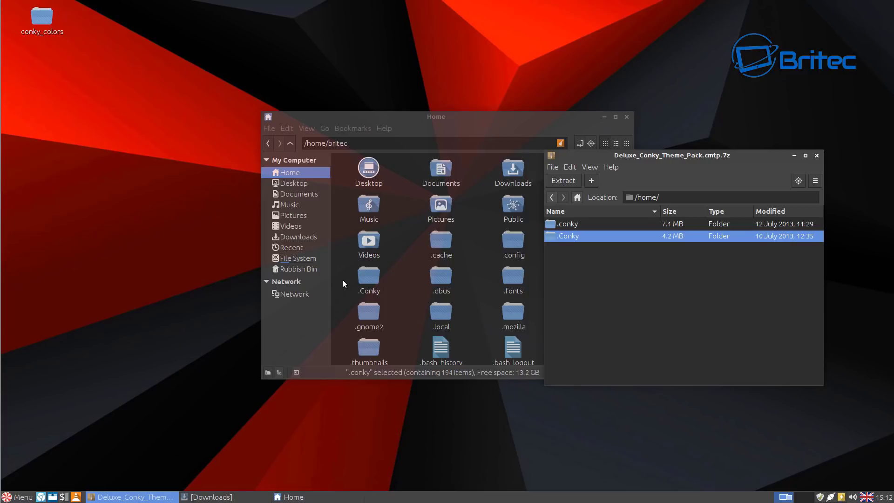
Compare the .conky folder in the archive with the .conky folder in home.
left_click(370, 283)
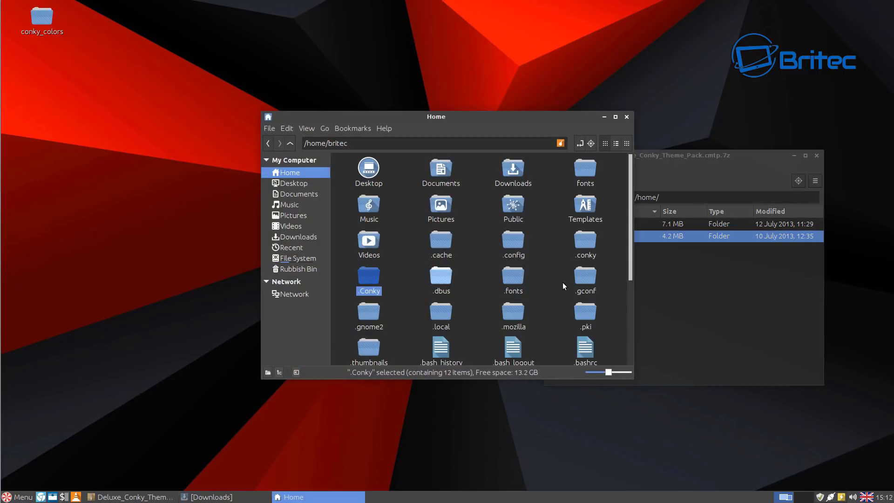
left_click(671, 283)
left_click(569, 224)
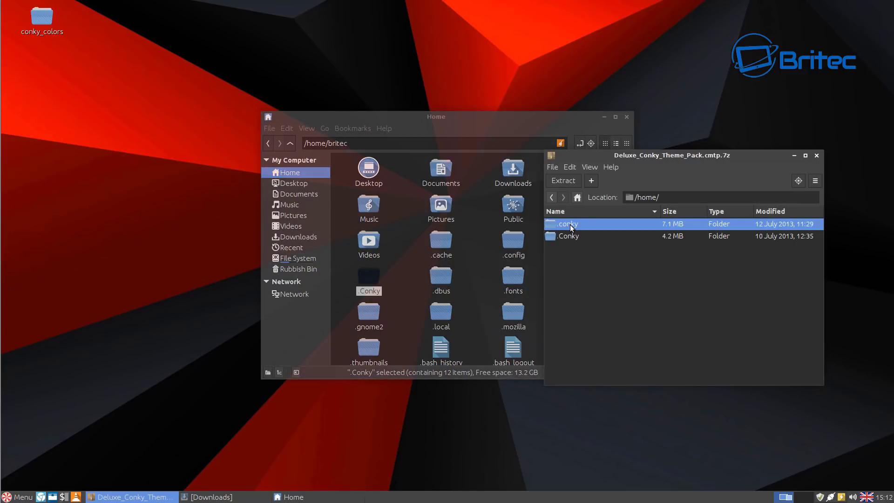
left_click(504, 135)
left_click(583, 245)
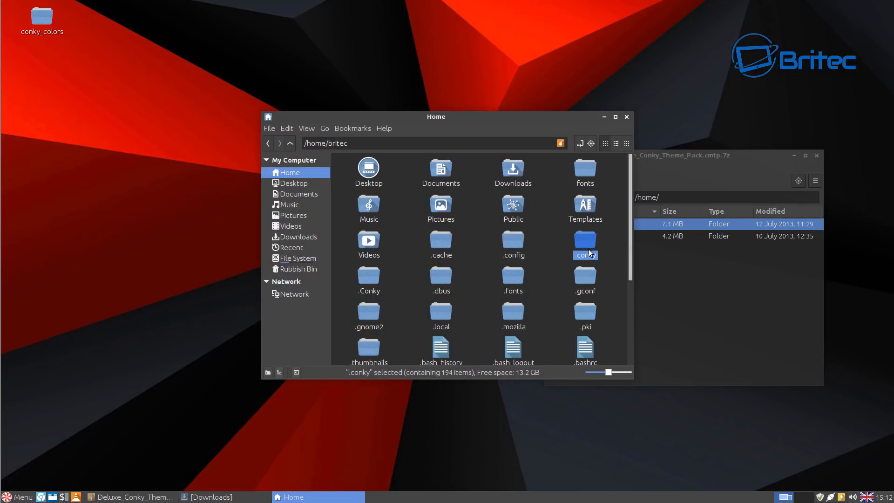
double_click(583, 244)
left_click(571, 228)
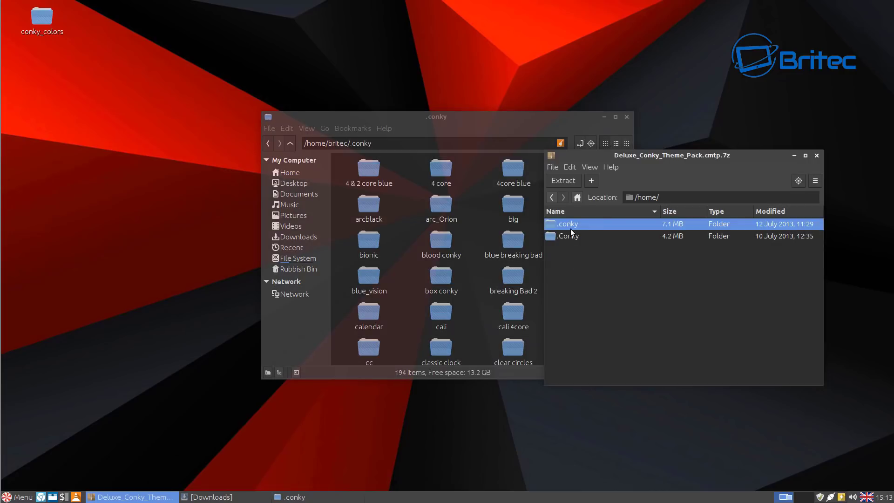
double_click(566, 225)
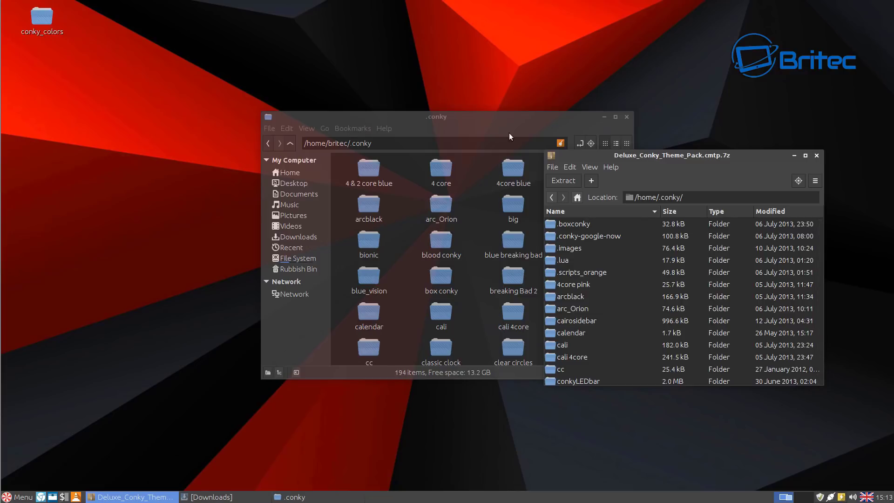
left_click(552, 199)
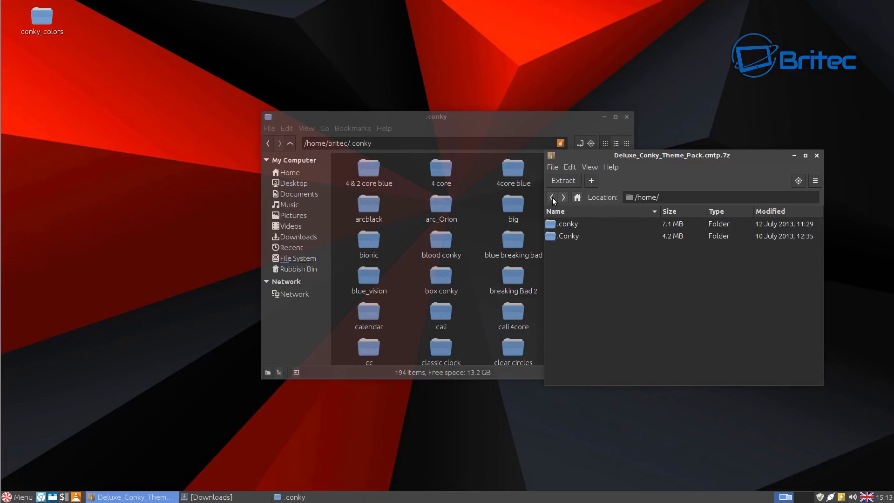
left_click(553, 201)
Open the archive's fonts folder and ~/.fonts in Nemo, then close Nemo.
left_click(559, 226)
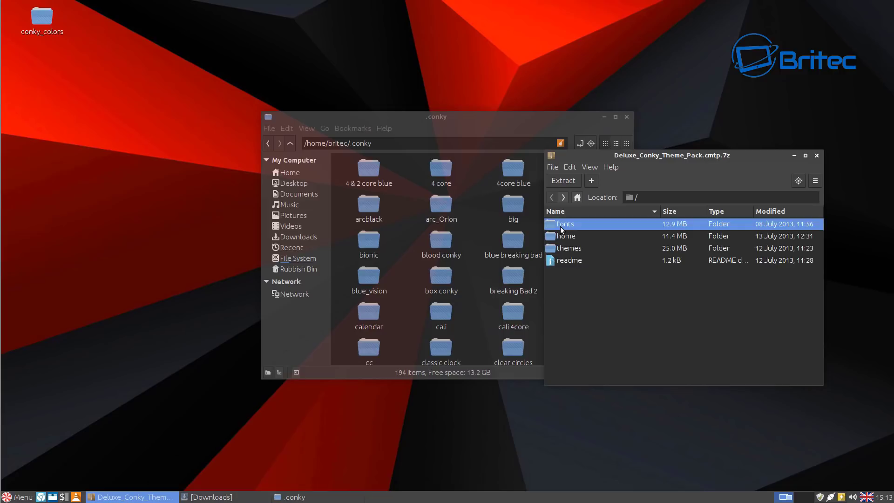
double_click(560, 225)
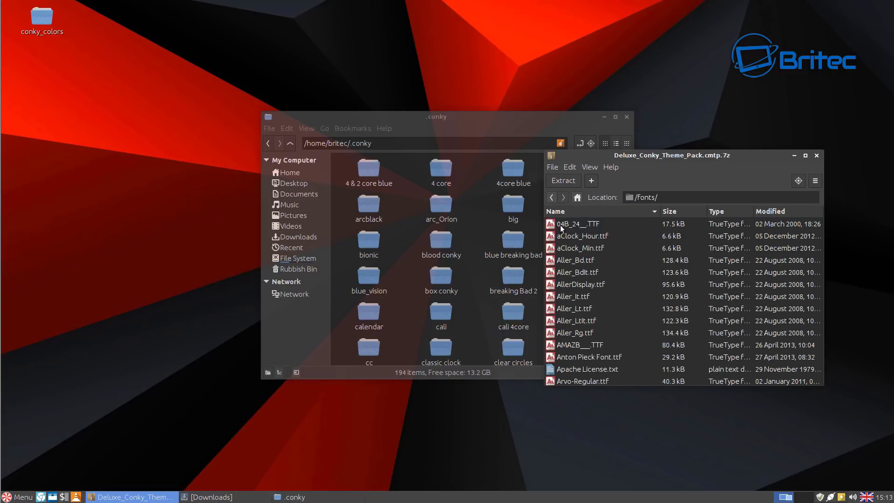
left_click(399, 131)
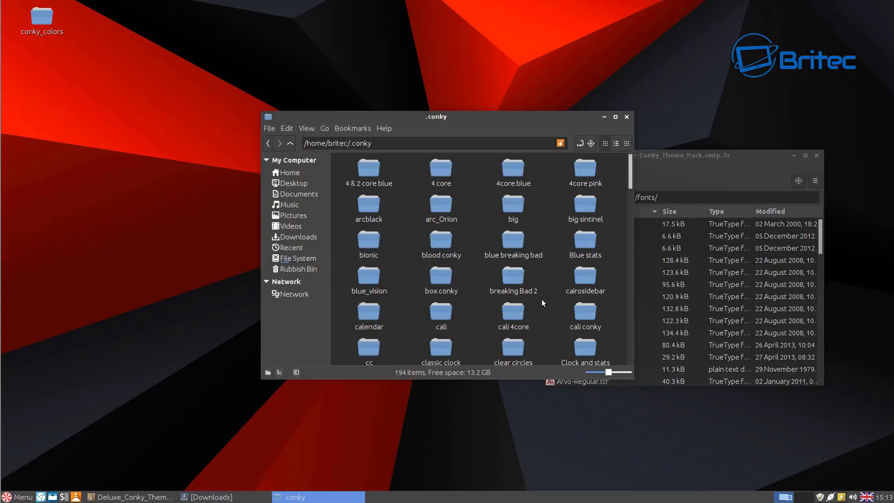
left_click(270, 143)
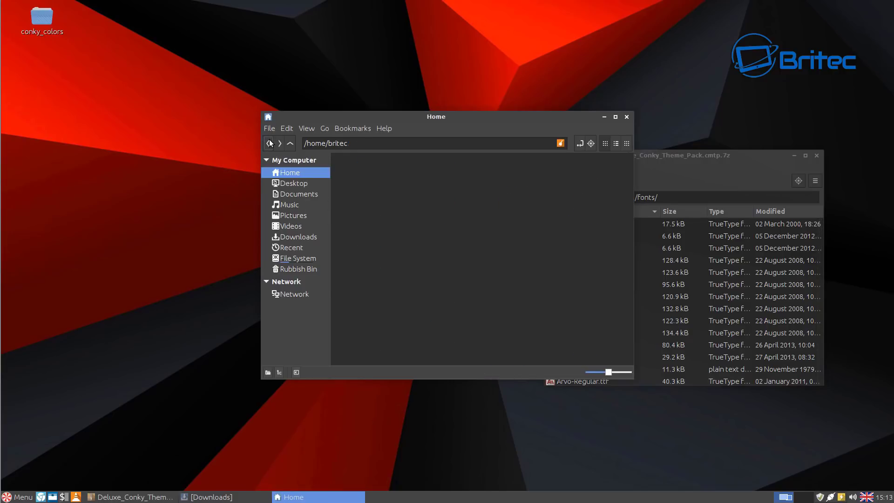
left_click(511, 288)
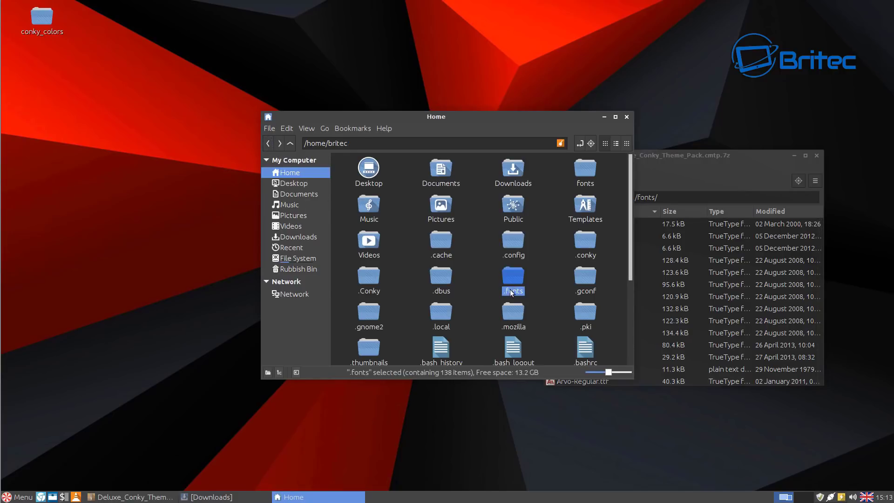
double_click(513, 272)
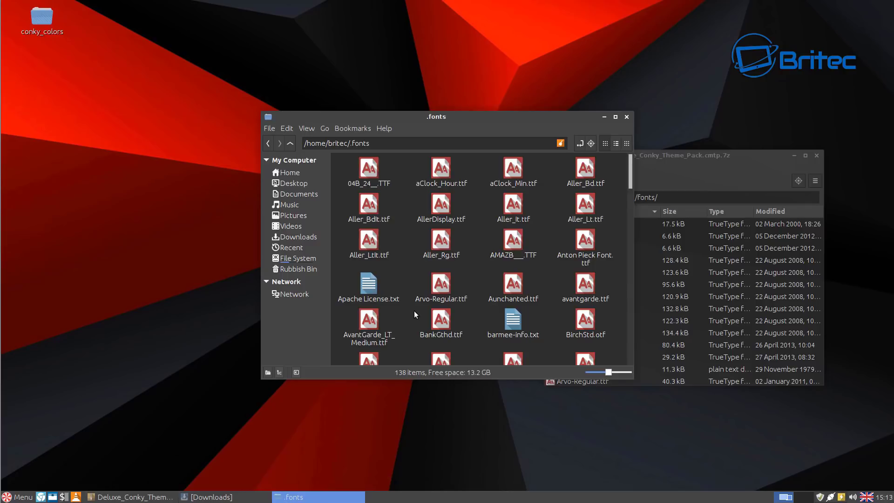
left_click(627, 117)
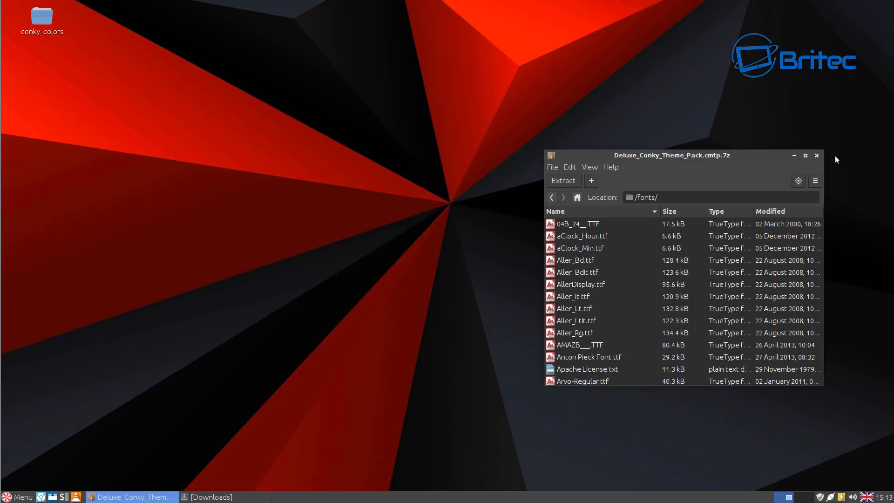
Close Archive Manager, run 'sudo apt-get update' in a new Terminal, then close it.
left_click(816, 157)
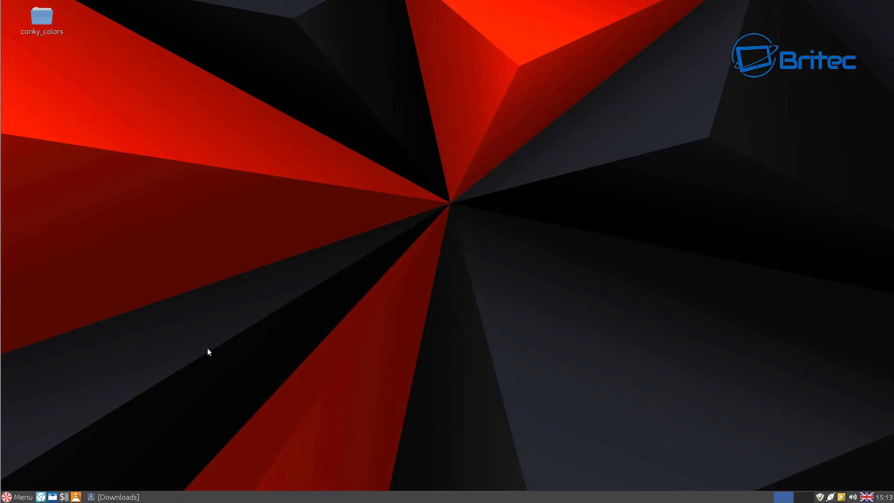
left_click(21, 497)
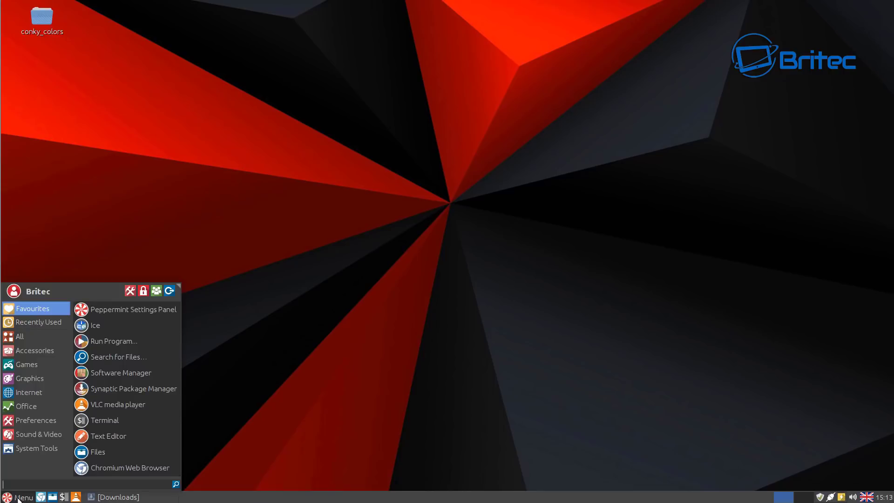
left_click(110, 420)
right_click(401, 212)
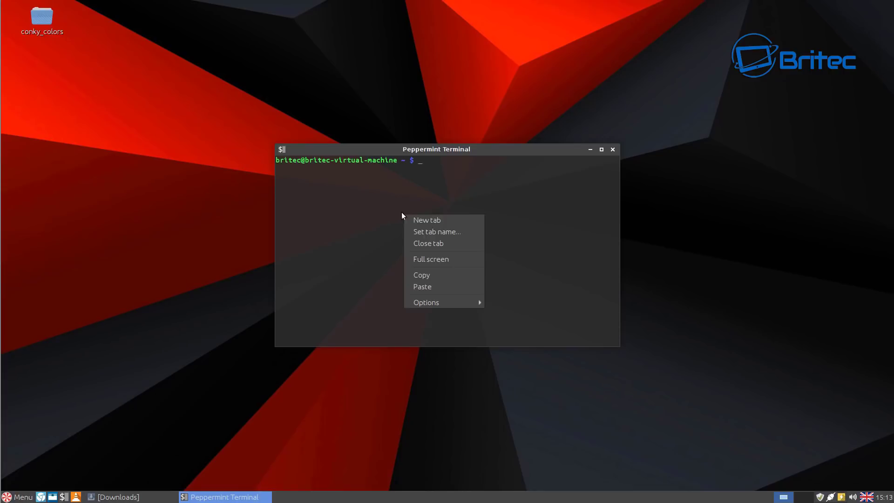
left_click(432, 285)
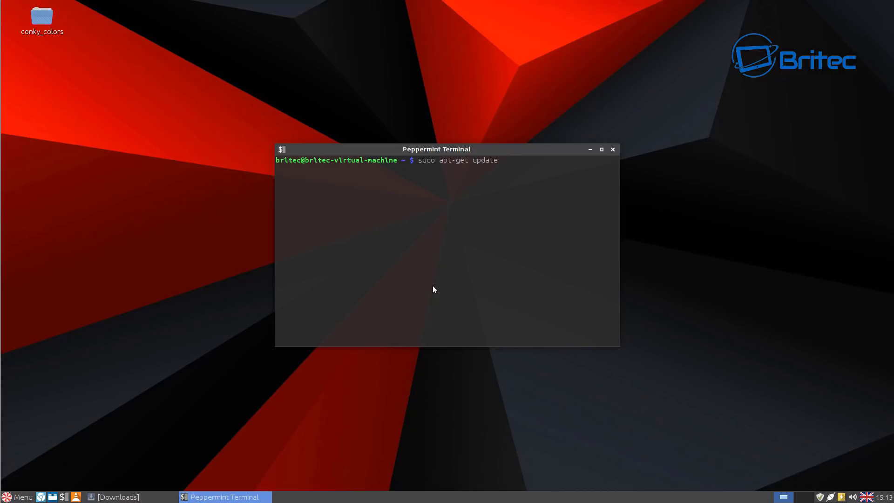
key("Return")
key("Return")
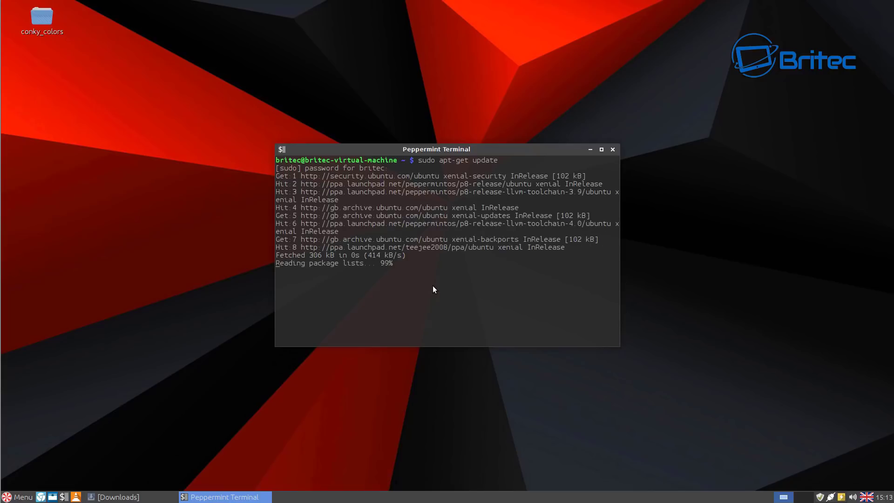
left_click(612, 149)
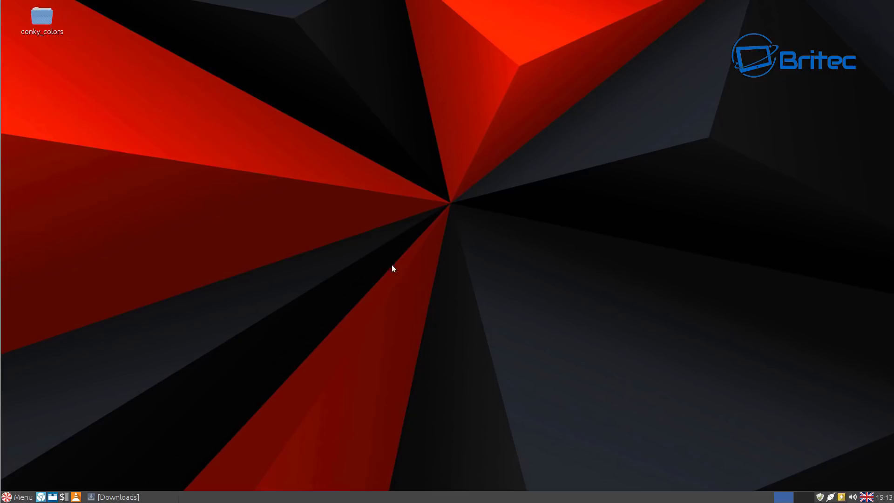
Launch Conky Manager from Accessories, refresh its config list, and show the preview pane.
left_click(18, 497)
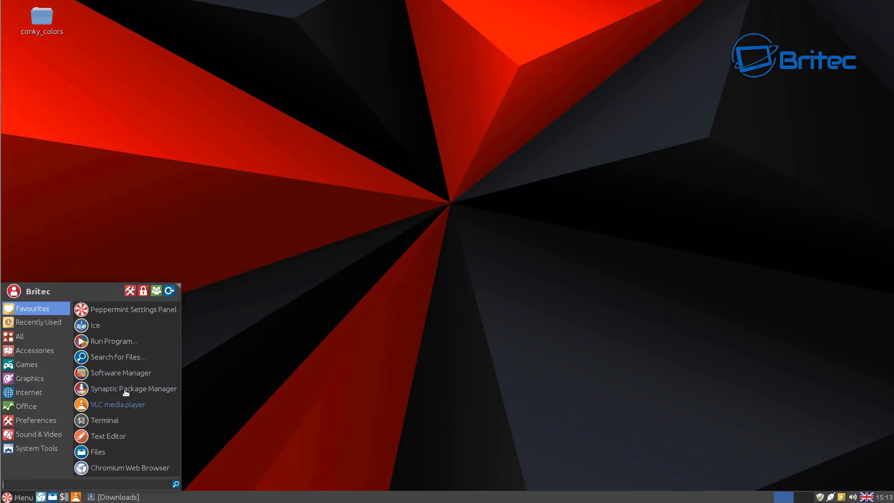
mouse_move(36, 351)
left_click(133, 375)
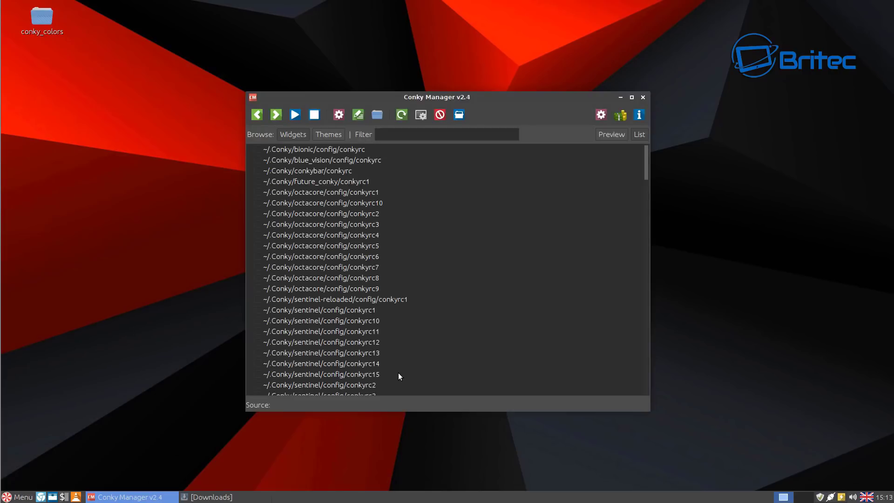
scroll(343, 317, "down", 10)
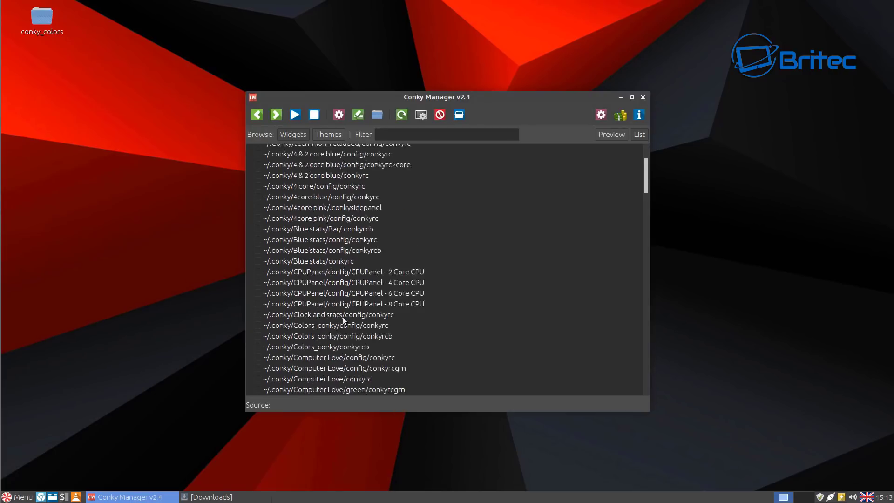
left_click(400, 117)
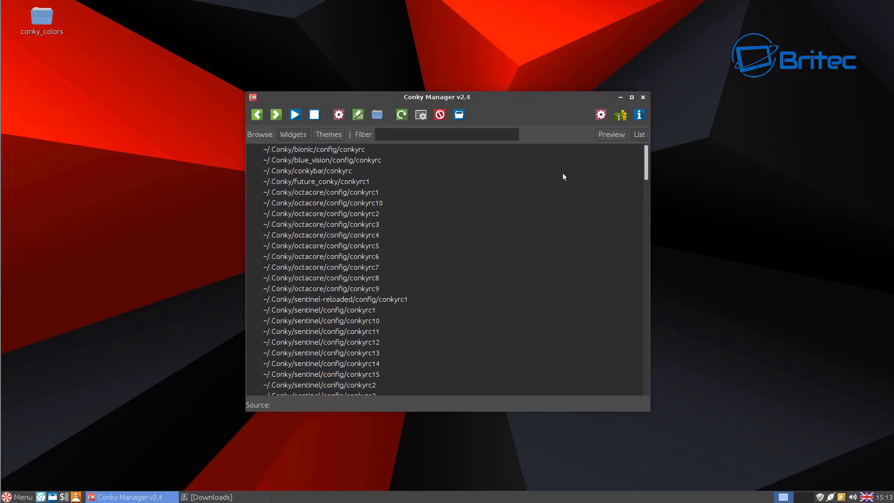
left_click(607, 134)
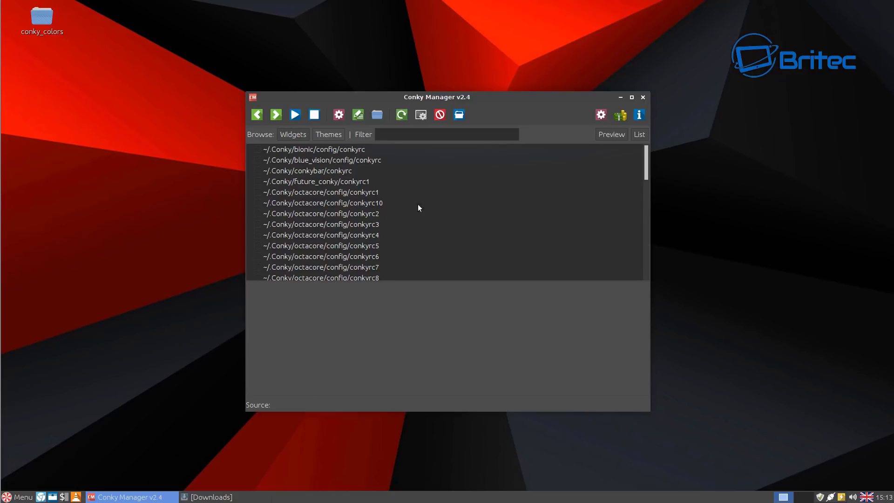
left_click(299, 148)
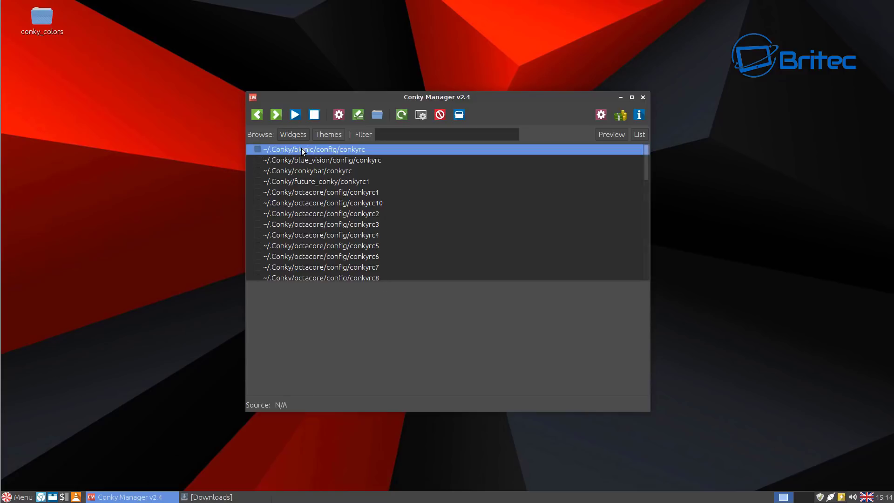
Toggle the bionic widget on and off, then browse configs to preview Cubes Conky.
left_click(258, 149)
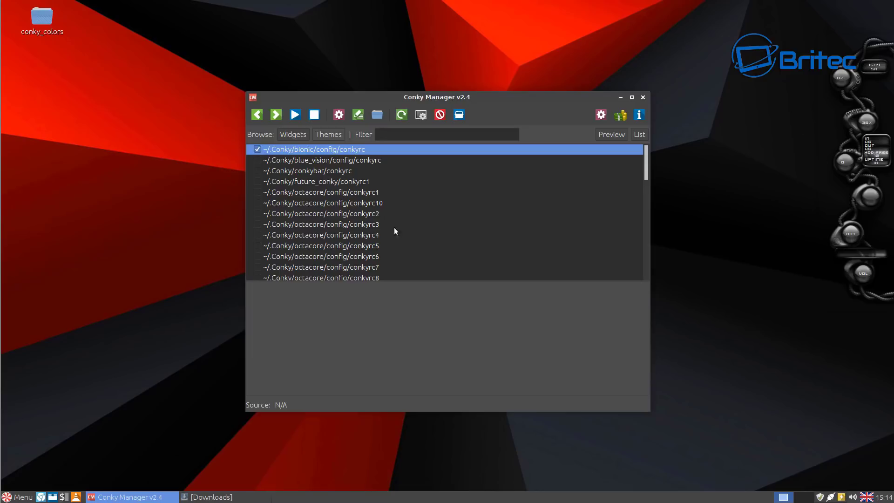
left_click(259, 147)
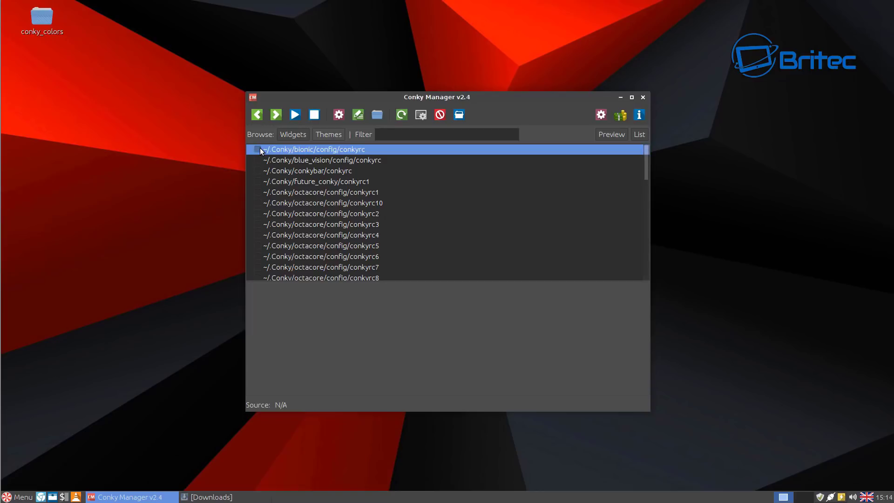
left_click(256, 160)
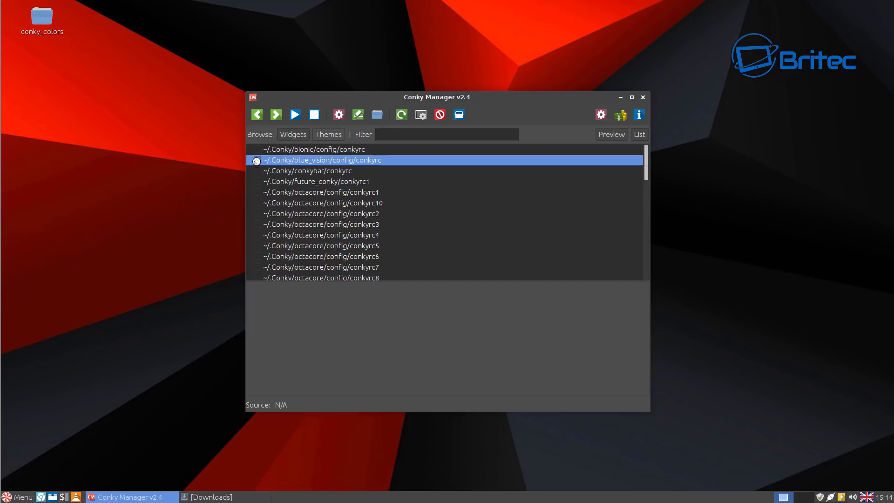
left_click(306, 174)
scroll(336, 258, "down", 2)
left_click(334, 256)
scroll(335, 256, "down", 1)
scroll(315, 252, "down", 6)
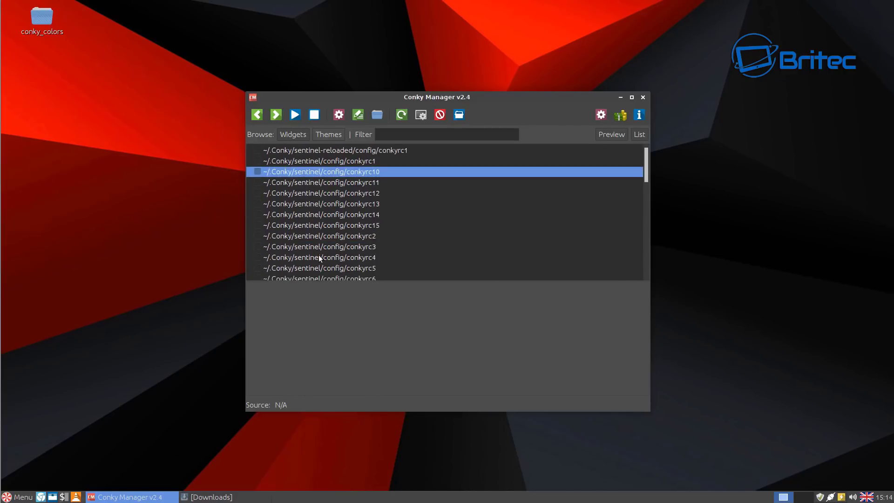
left_click(334, 260)
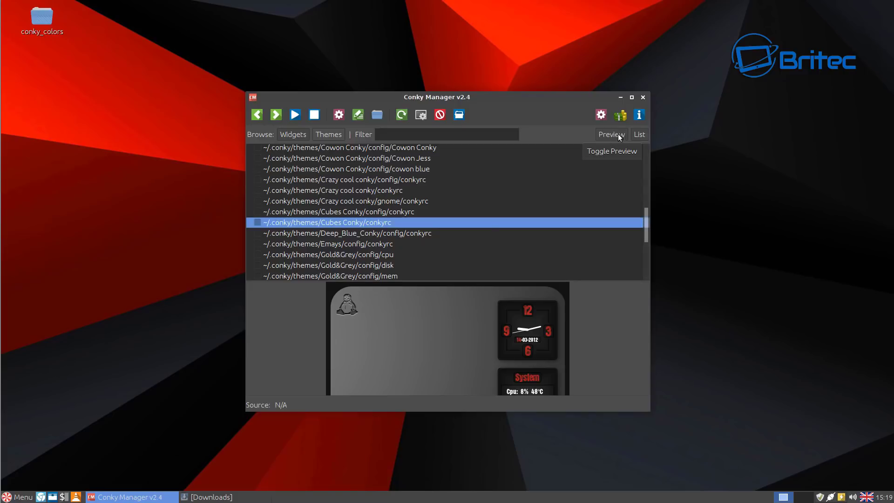
Enable Cubes Conky, check its Size settings in Edit Widget, then disable it again.
left_click(257, 222)
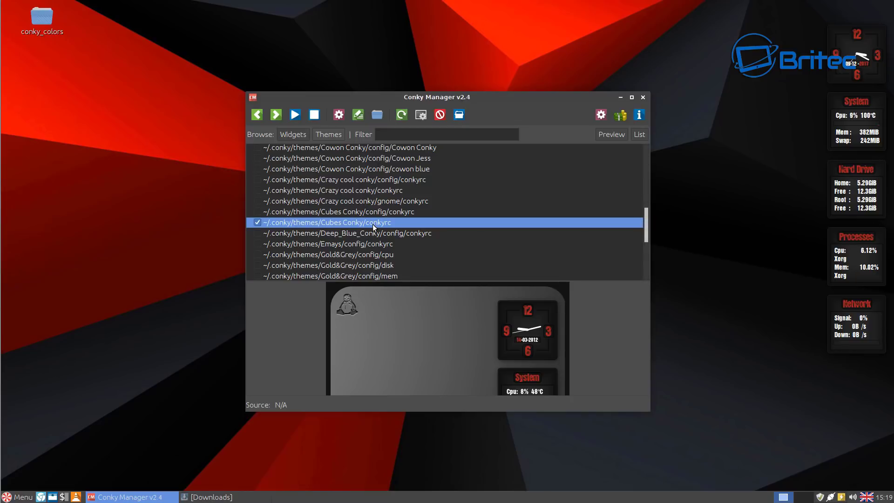
left_click(340, 114)
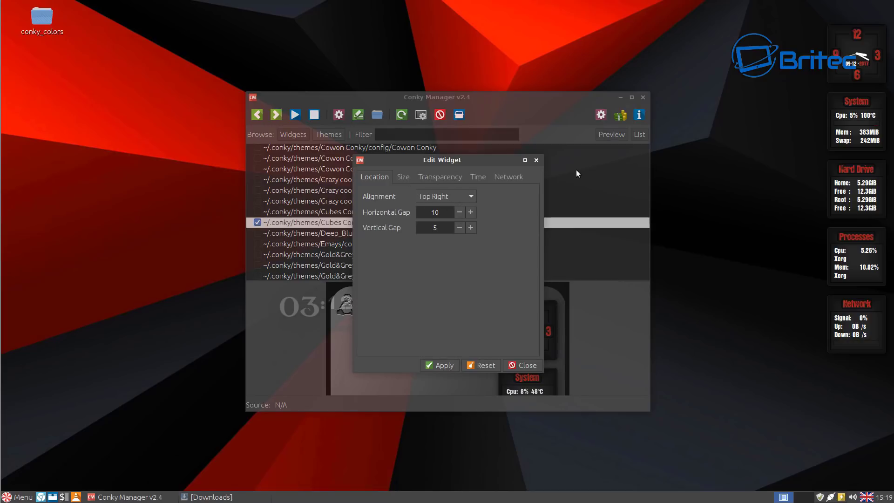
left_click(403, 176)
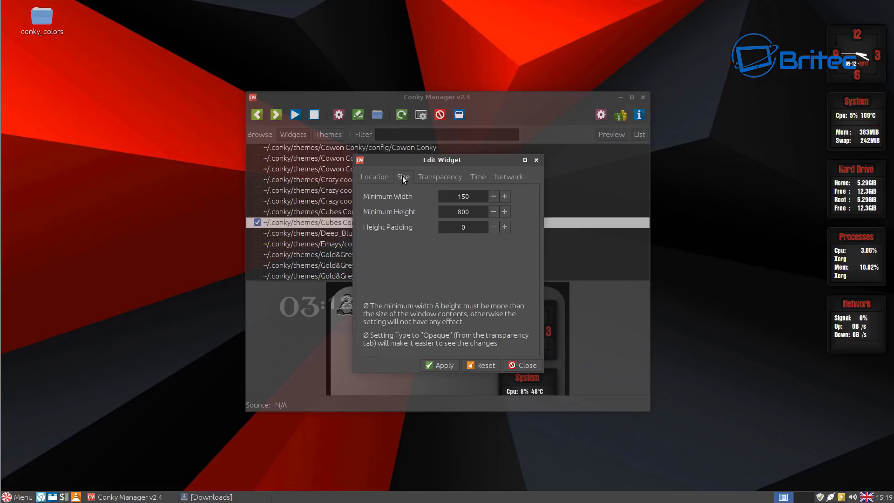
left_click(536, 160)
left_click(257, 222)
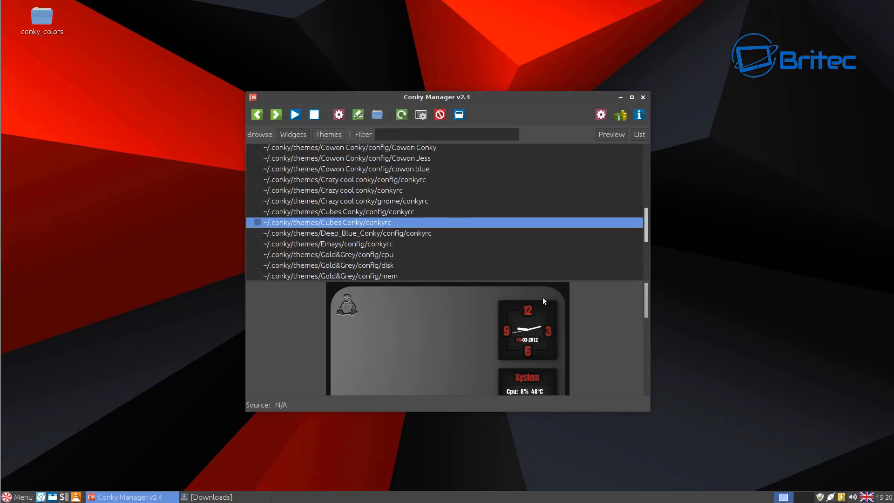
Try the Gold&Grey cpu widget, re-enable Cubes Conky, and close Conky Manager.
left_click(258, 254)
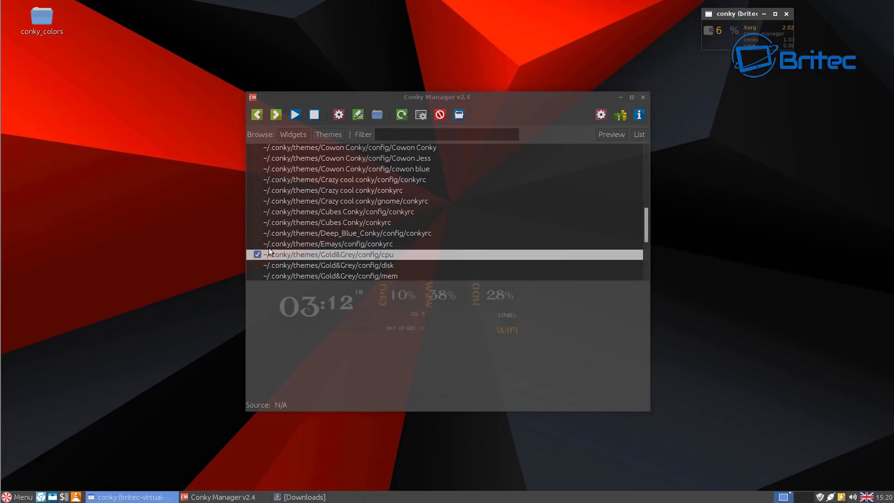
left_click_drag(415, 91, 374, 111)
left_click(208, 235)
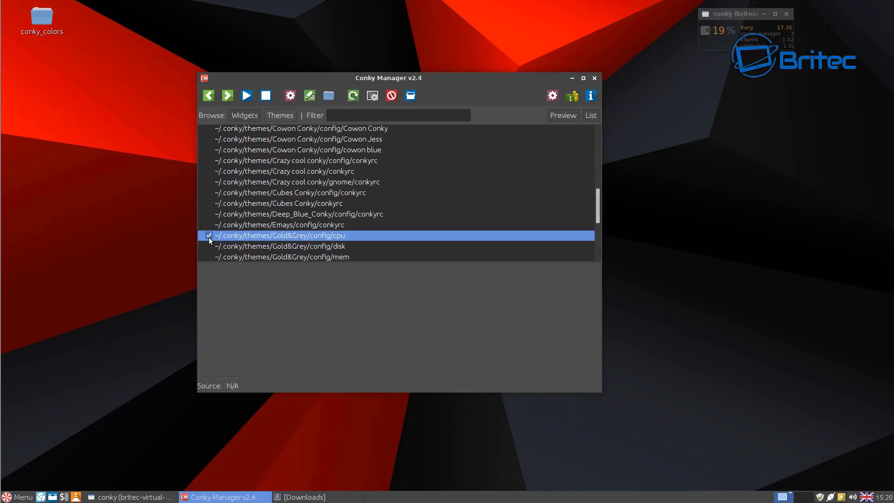
left_click(209, 193)
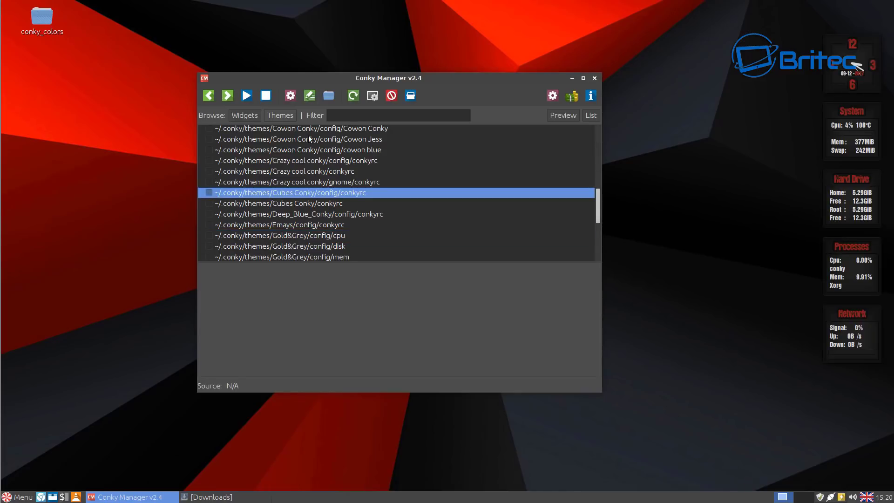
left_click(594, 78)
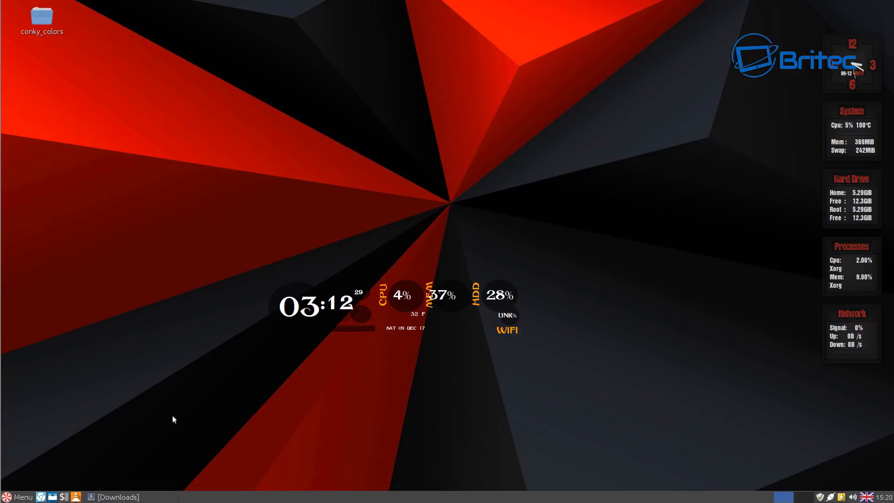
left_click(18, 497)
Launch Conky Manager, then open Peppermint Settings Panel's Numix folder icon customiser.
mouse_move(32, 351)
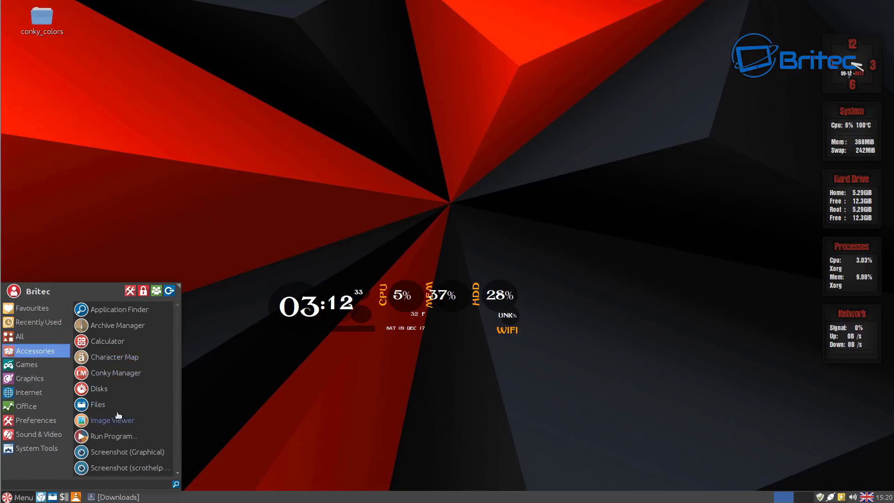
left_click(125, 374)
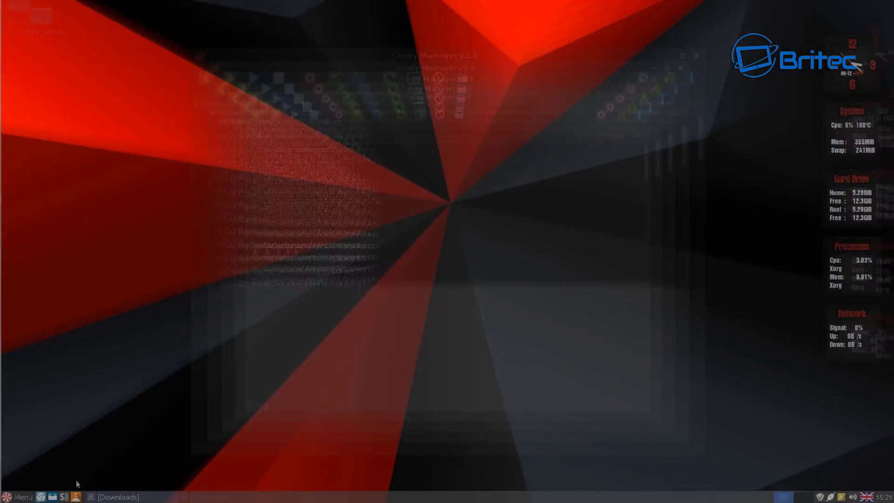
left_click(18, 497)
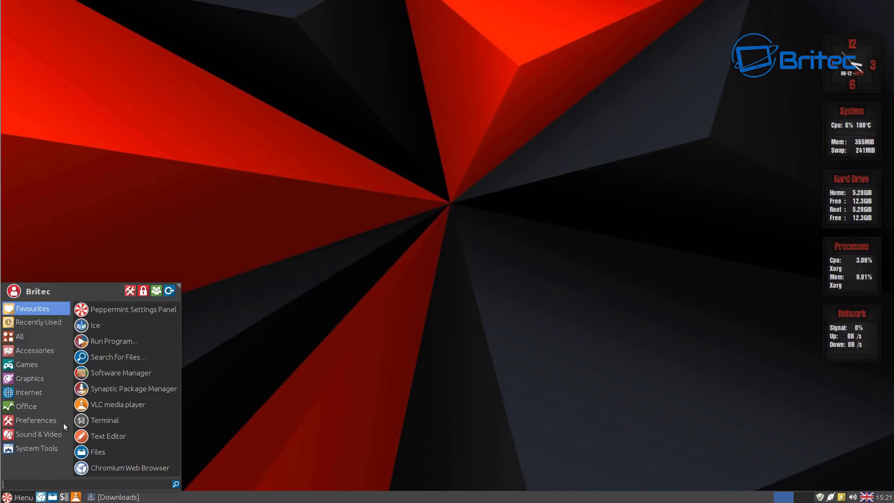
left_click(130, 291)
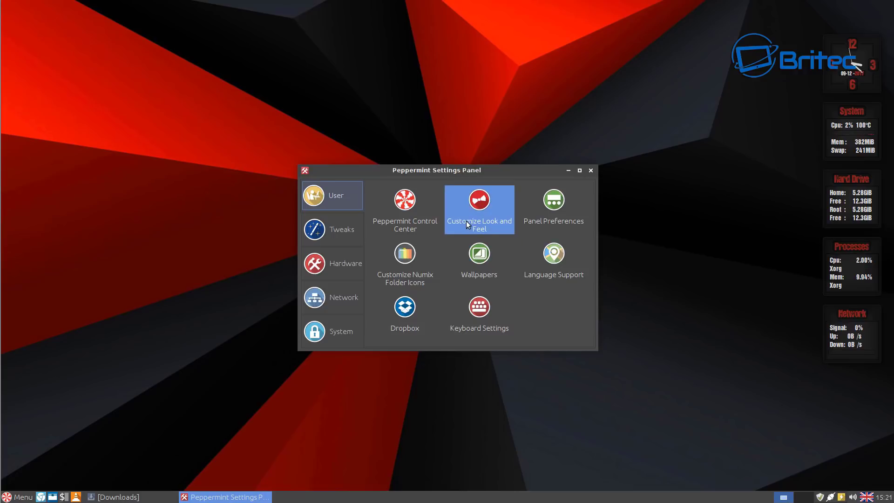
left_click(411, 262)
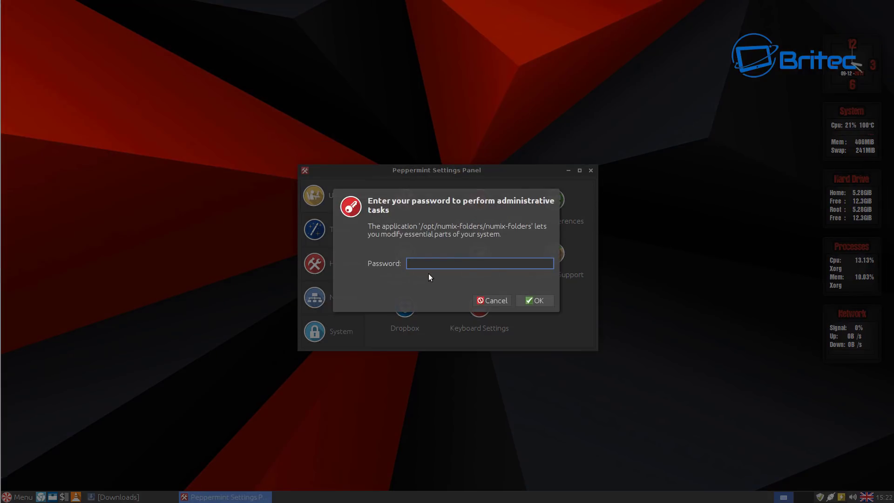
Authenticate with the administrator password and return to Numix Folders.
type("••")
key("Return")
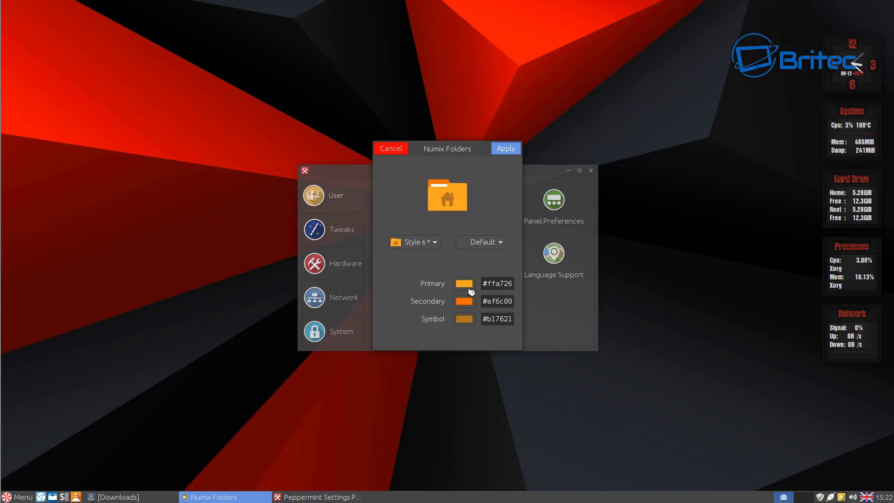
left_click(23, 496)
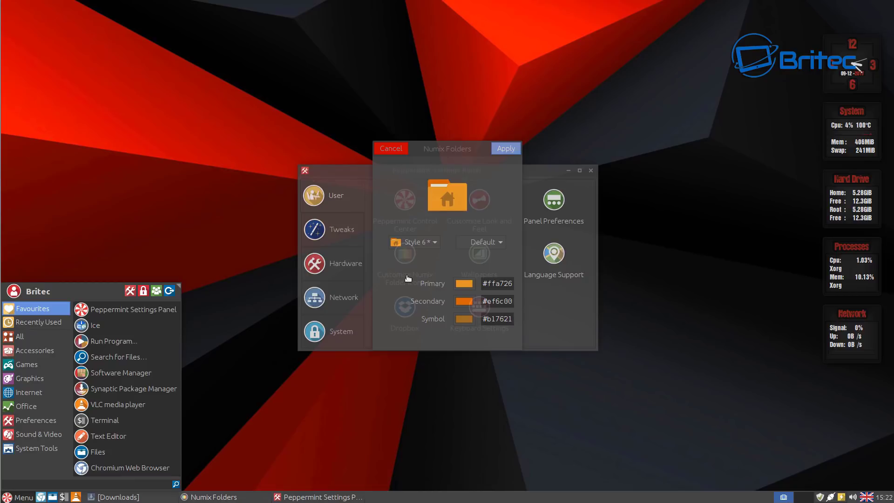
left_click(427, 284)
Set the primary folder colour to dark red and the secondary and symbol colours to red.
left_click(468, 285)
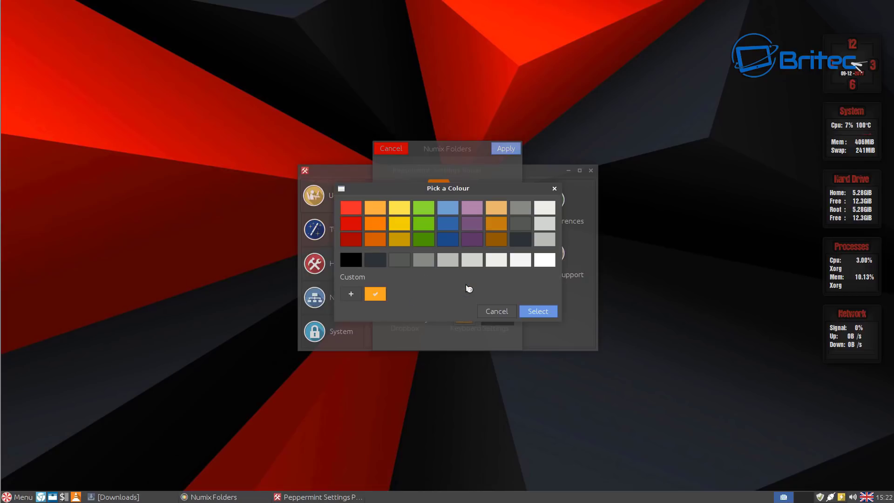
left_click(349, 244)
left_click(537, 311)
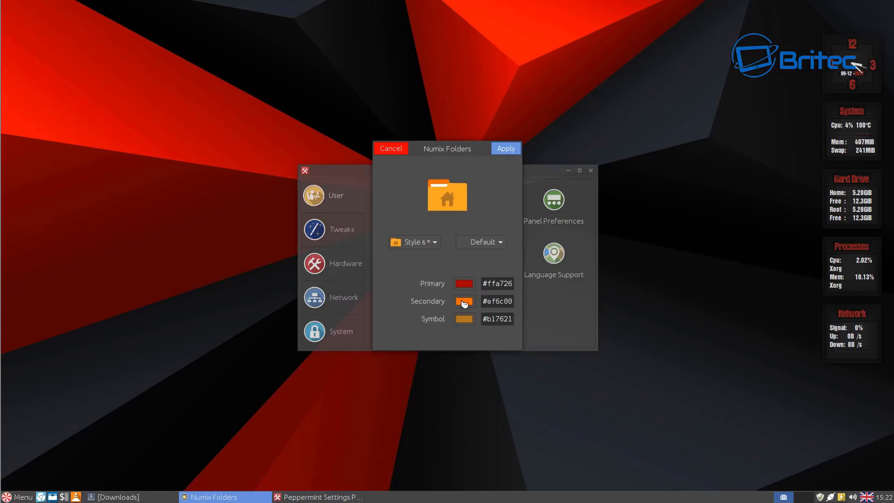
left_click(464, 301)
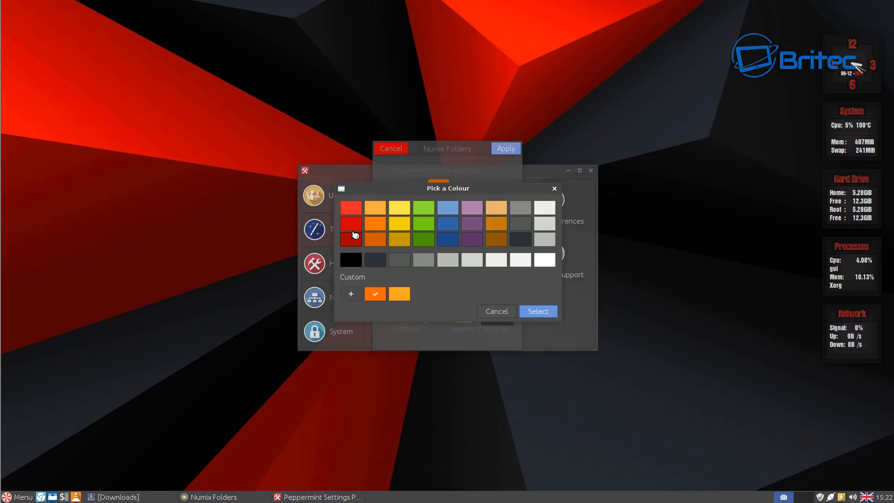
left_click(351, 224)
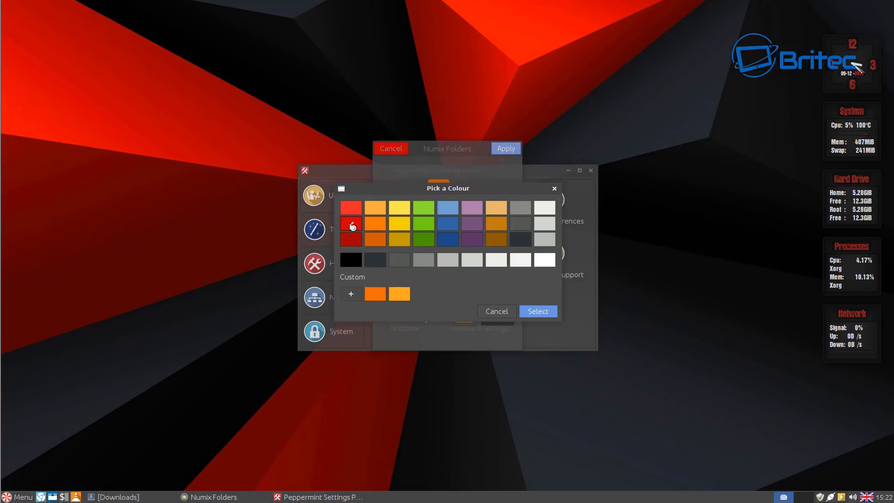
left_click(536, 312)
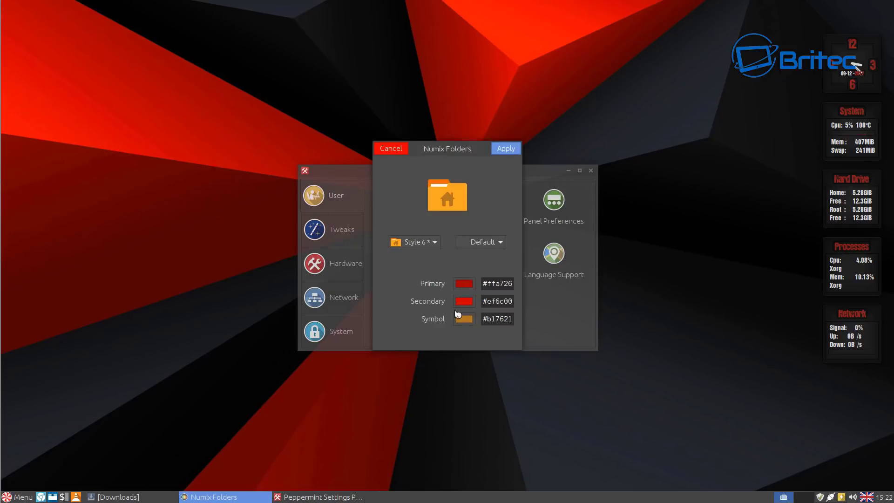
left_click(468, 321)
left_click(351, 205)
left_click(535, 310)
Keep Style 6 as the folder style and apply the red icon colours.
left_click(431, 242)
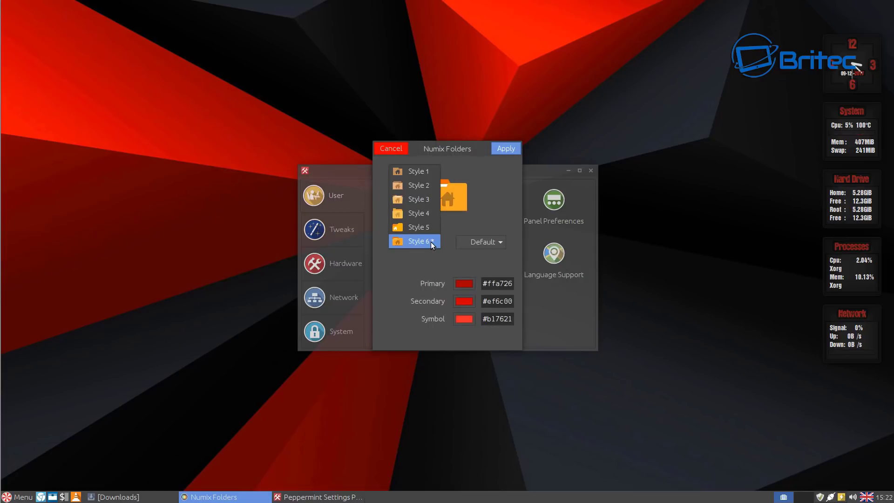
left_click(430, 305)
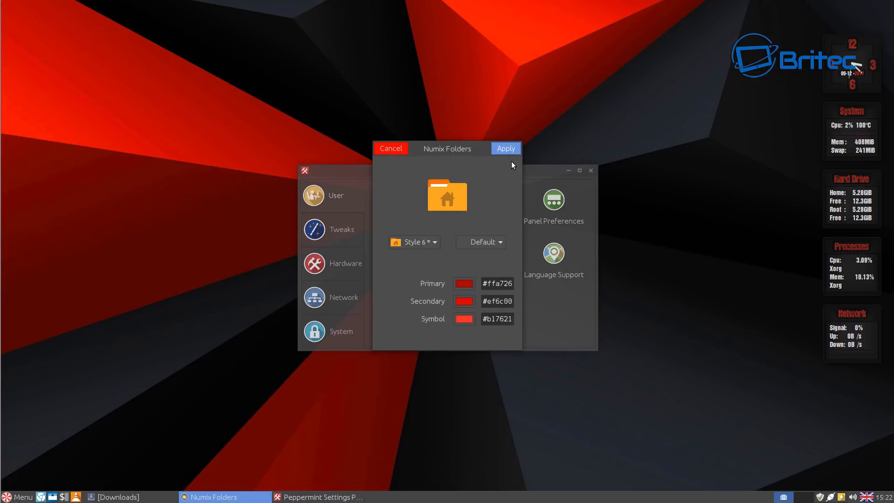
left_click(503, 148)
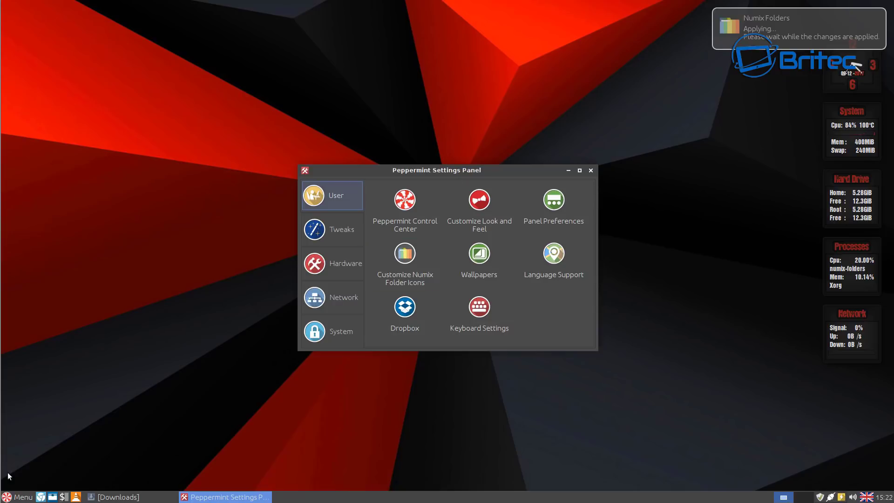
left_click(18, 496)
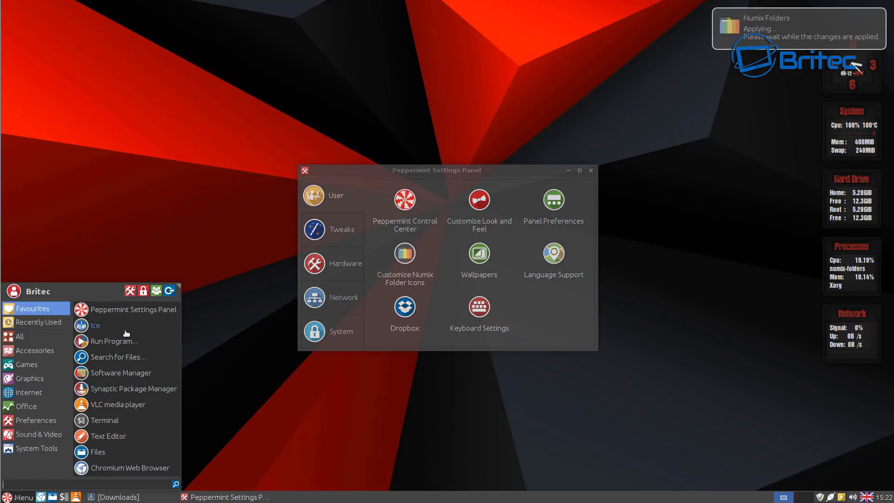
double_click(50, 497)
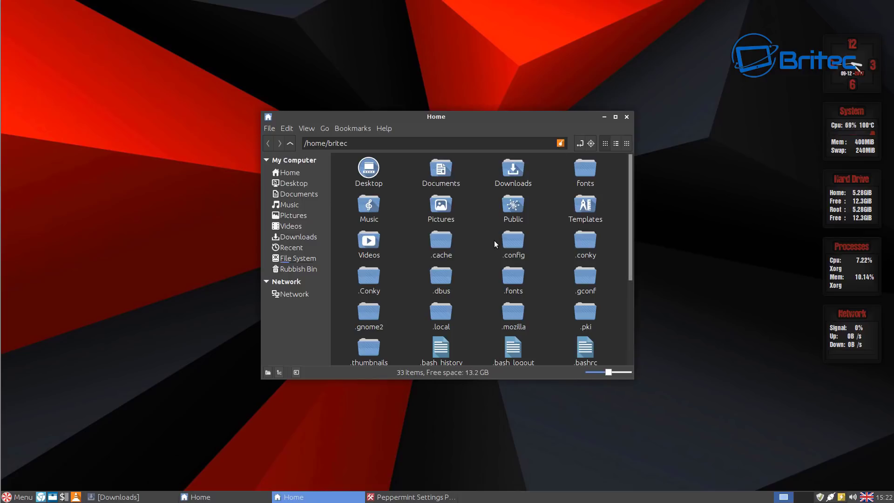
scroll(492, 239, "down", 2)
left_click(442, 223)
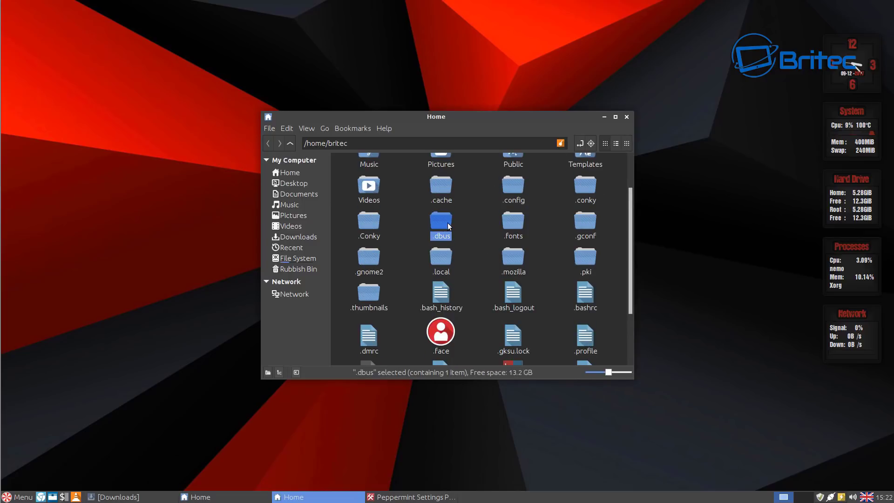
left_click(627, 116)
left_click(627, 117)
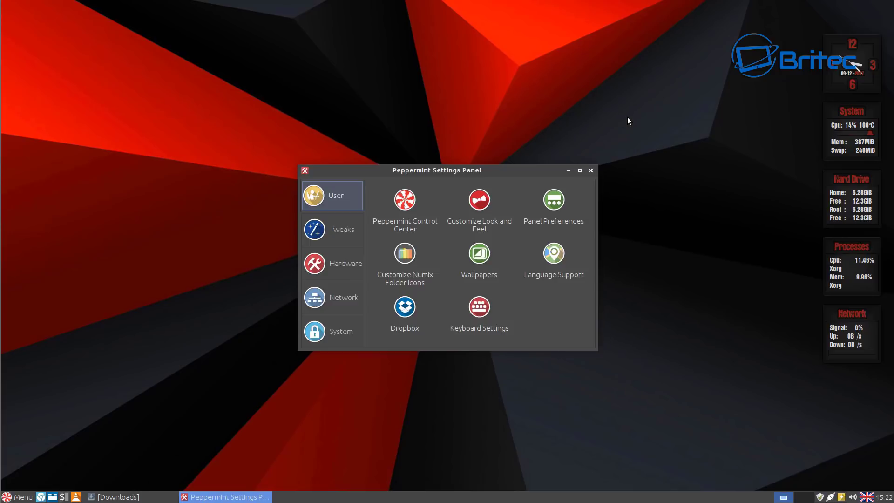
Enable a custom colour scheme with selected items background red #C90D21 and apply it.
double_click(468, 225)
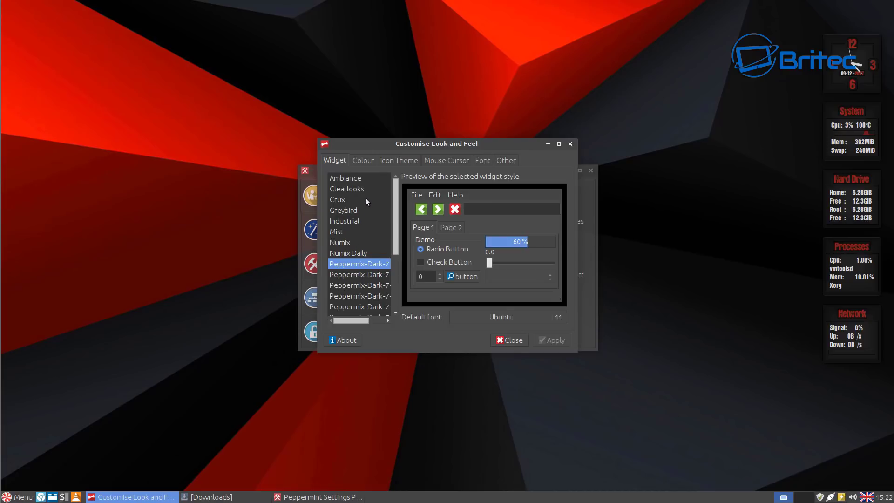
left_click(362, 158)
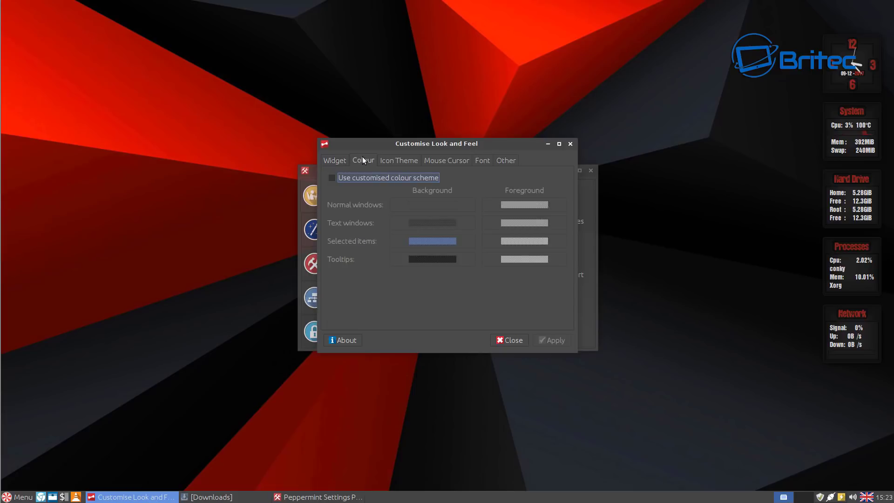
left_click(331, 177)
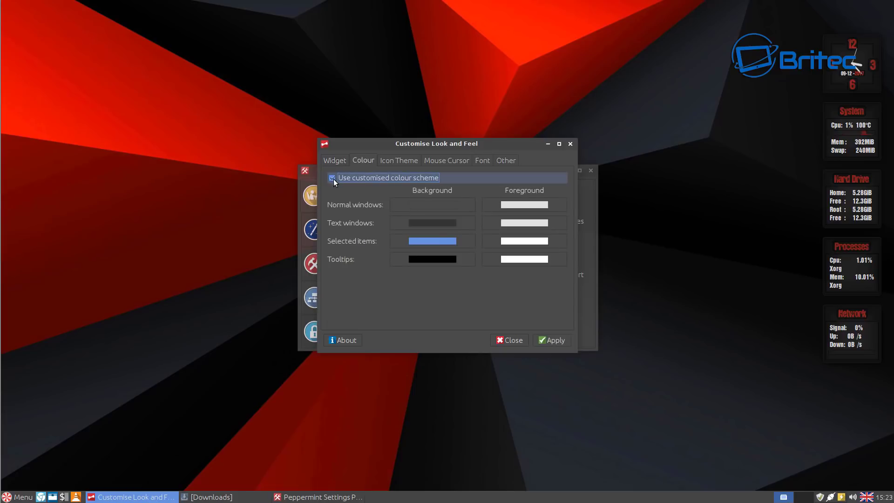
left_click(440, 242)
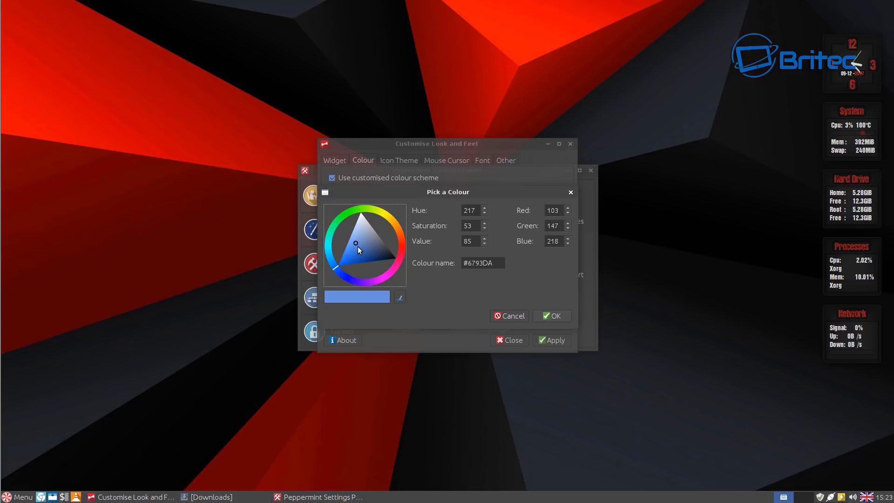
mouse_move(358, 247)
left_mouse_down()
mouse_move(392, 255)
mouse_move(377, 243)
mouse_move(386, 242)
left_mouse_up()
left_click(402, 250)
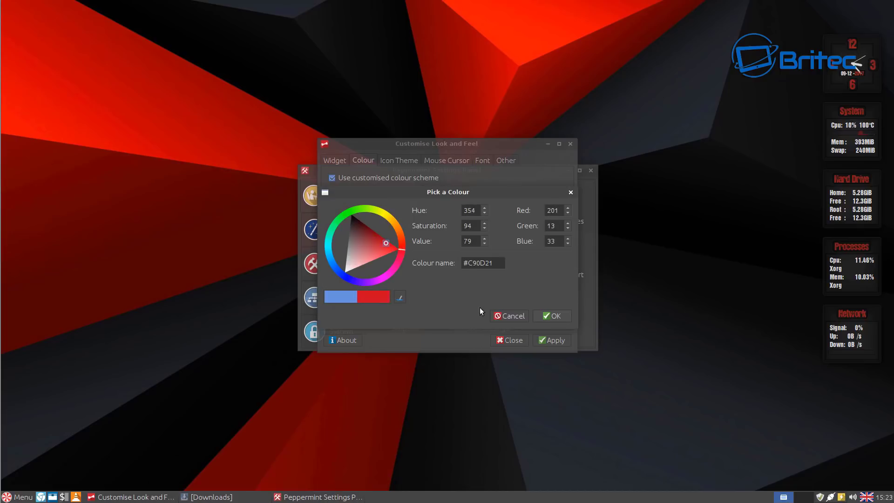
left_click(549, 319)
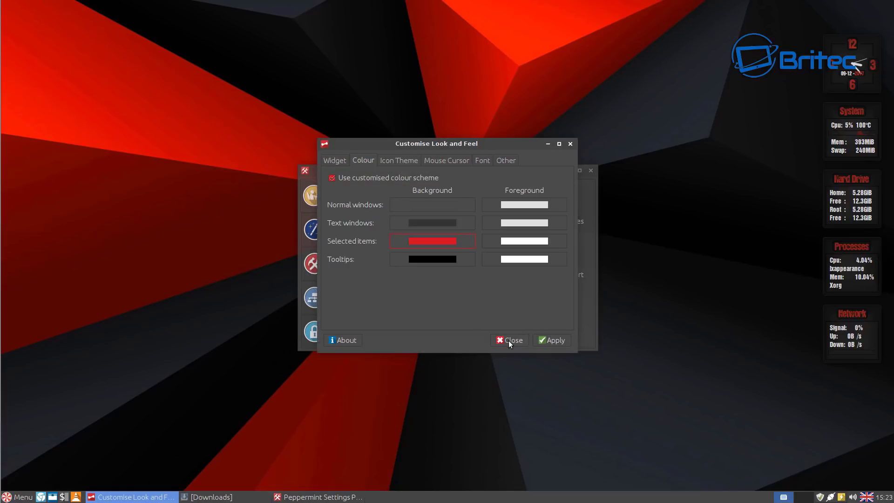
left_click(551, 340)
Check the new colours in the Home folder, then show the icon theme choices.
left_click(19, 497)
left_click(53, 496)
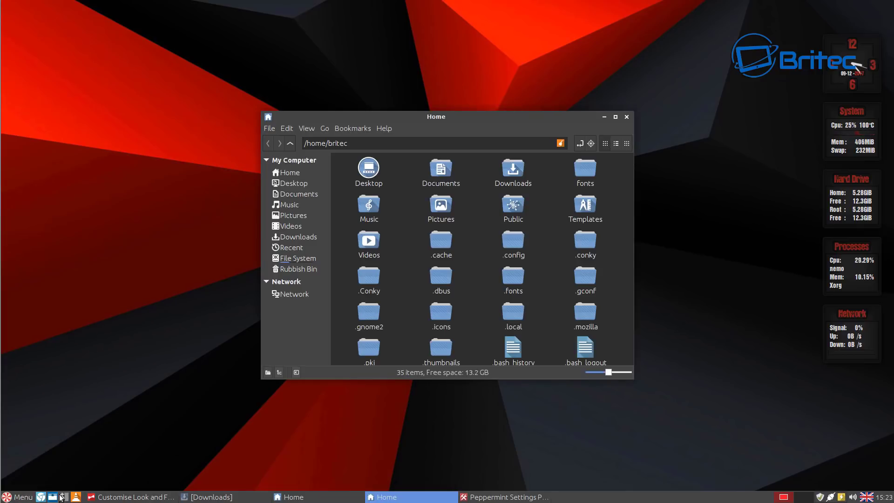
left_click(627, 118)
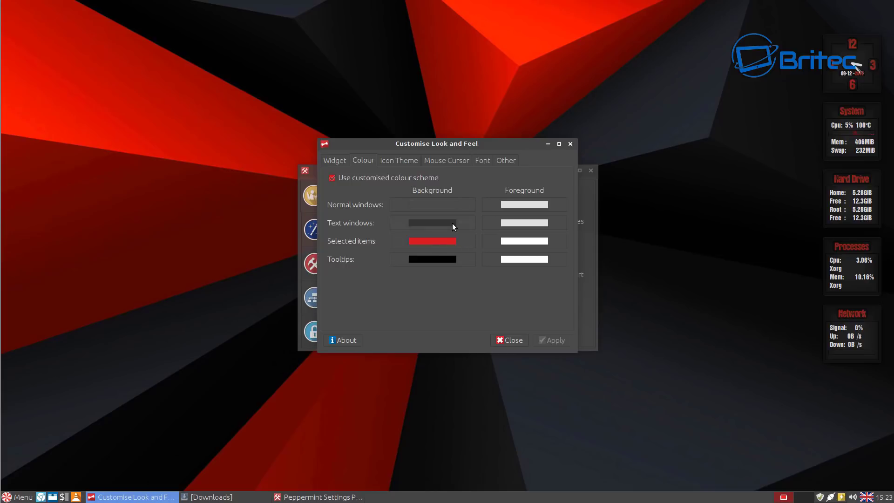
left_click(397, 161)
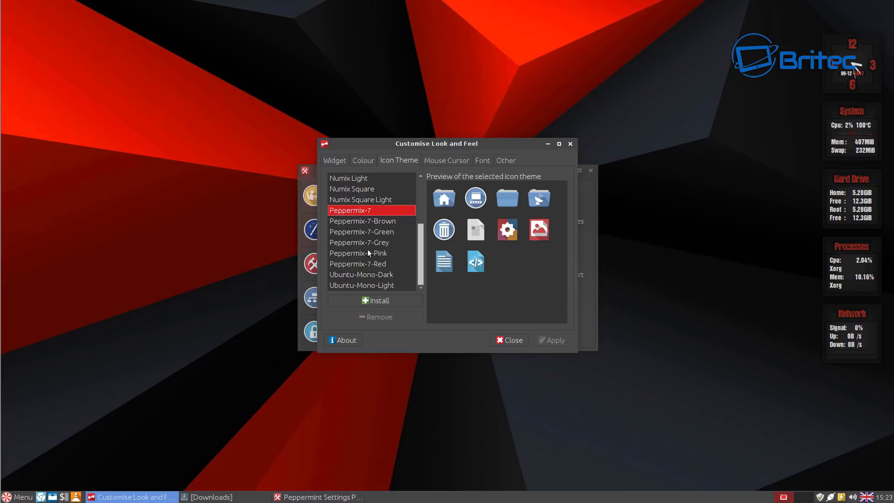
Apply Peppermix-7-Red as the icon theme.
left_click(362, 264)
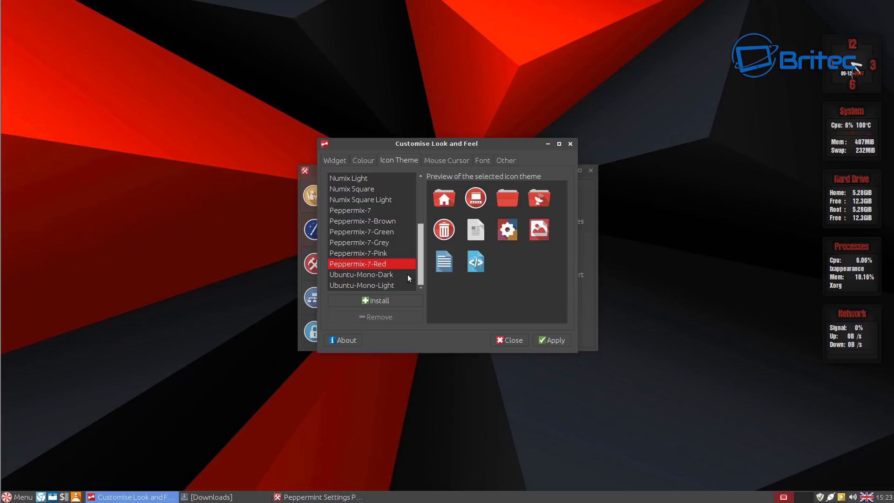
left_click(548, 340)
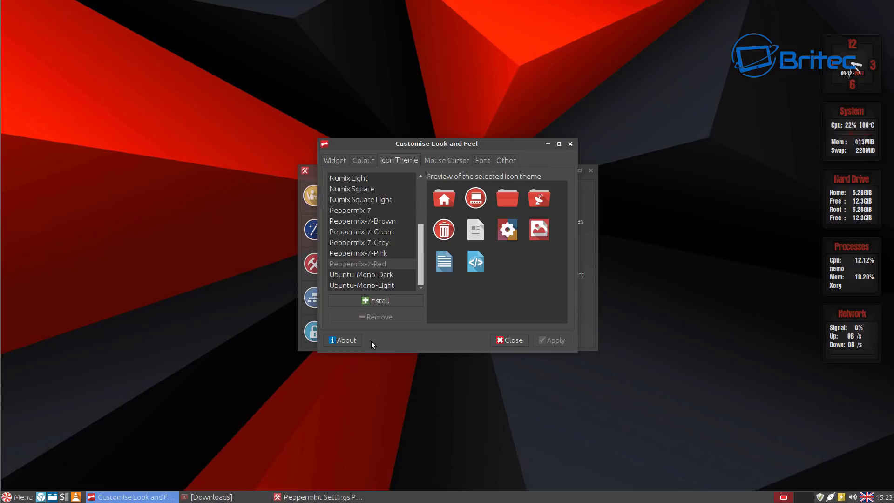
left_click(381, 303)
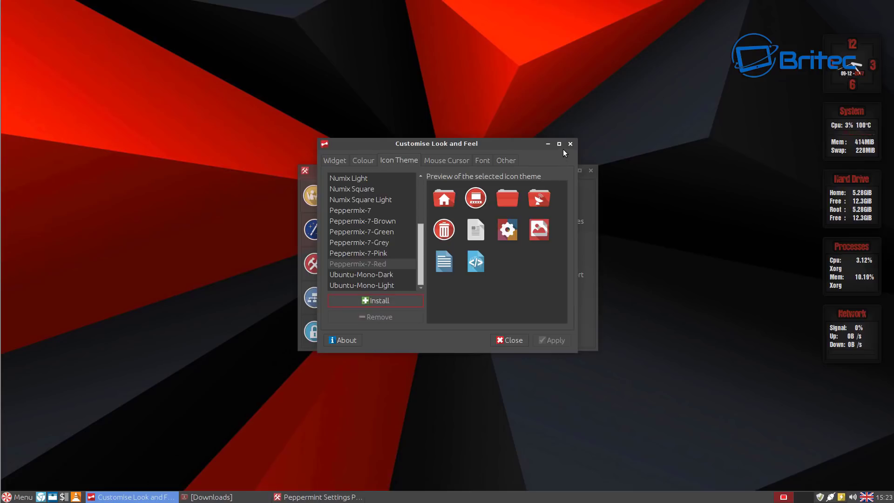
Review the Mouse Cursor, Other and Font tabs, then close both settings windows.
left_click(448, 161)
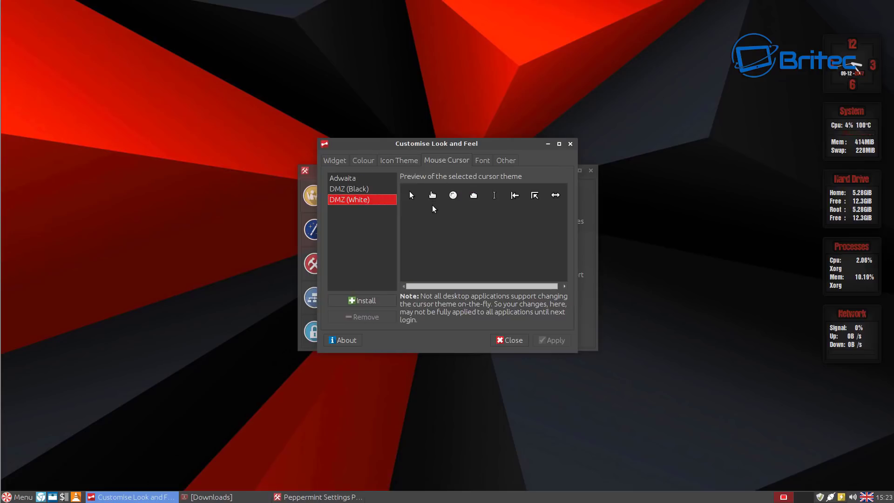
left_click(505, 162)
left_click(480, 162)
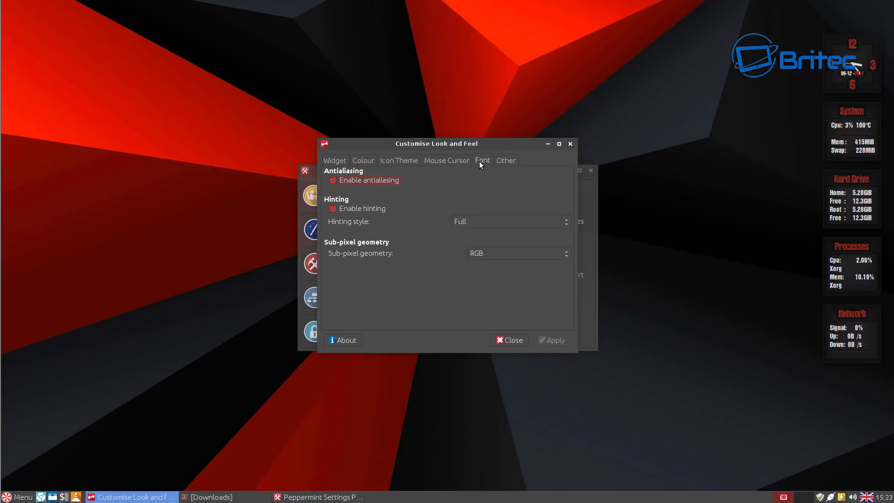
left_click(525, 342)
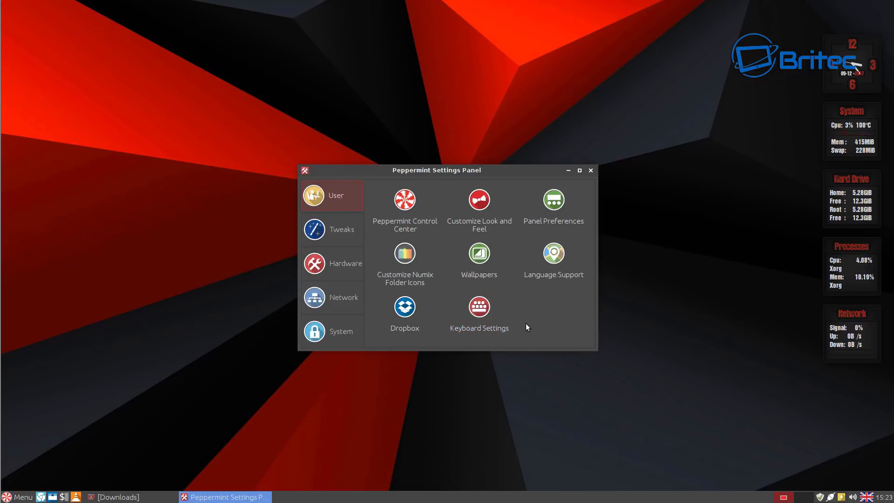
left_click(591, 171)
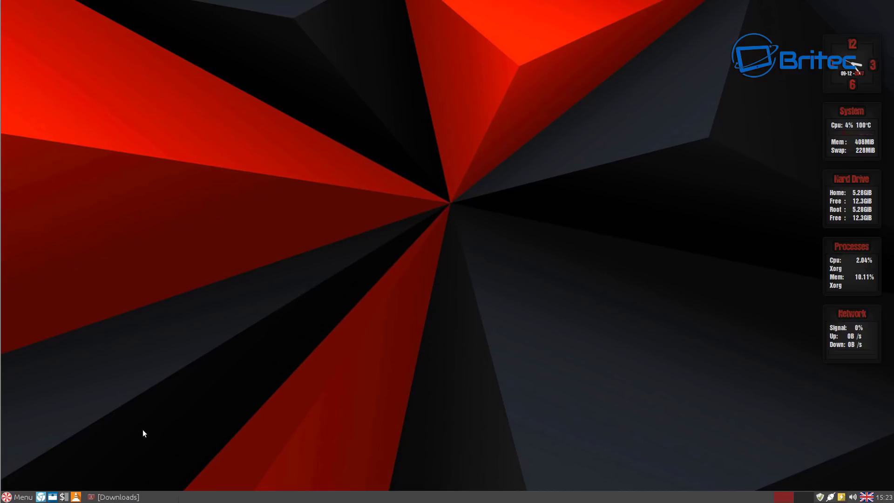
left_click(18, 497)
left_click(52, 393)
left_click(51, 378)
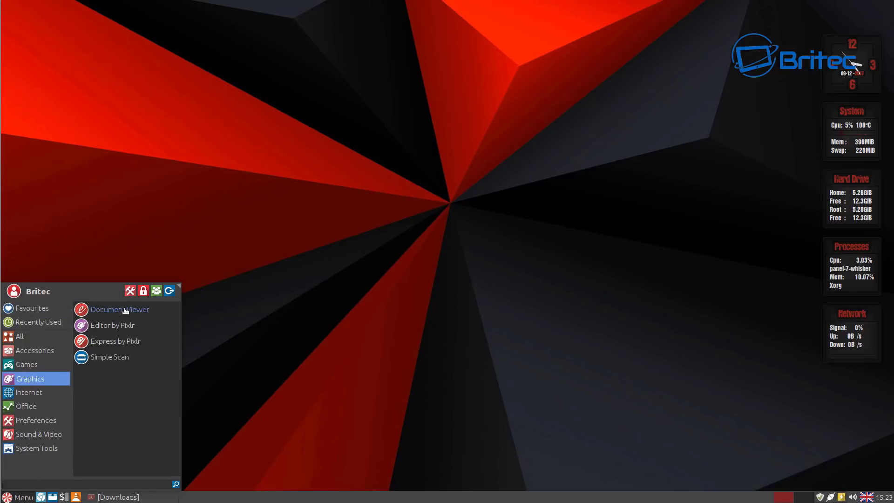
left_click(49, 498)
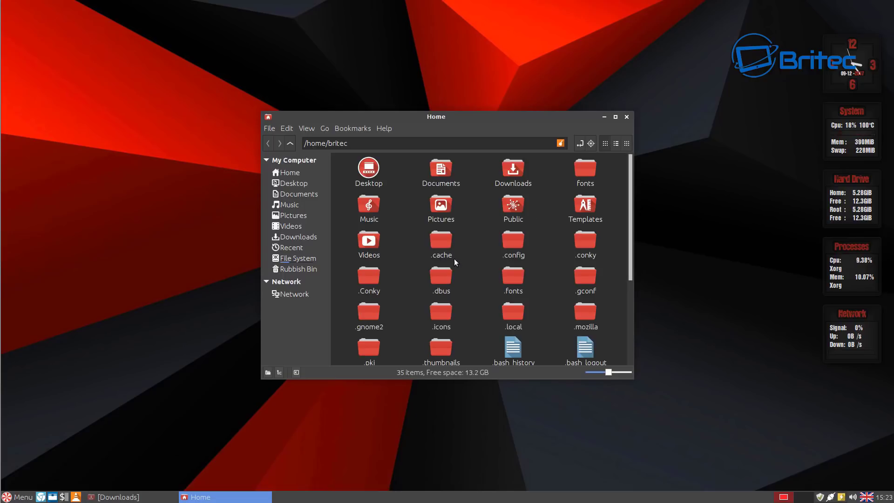
left_click(294, 226)
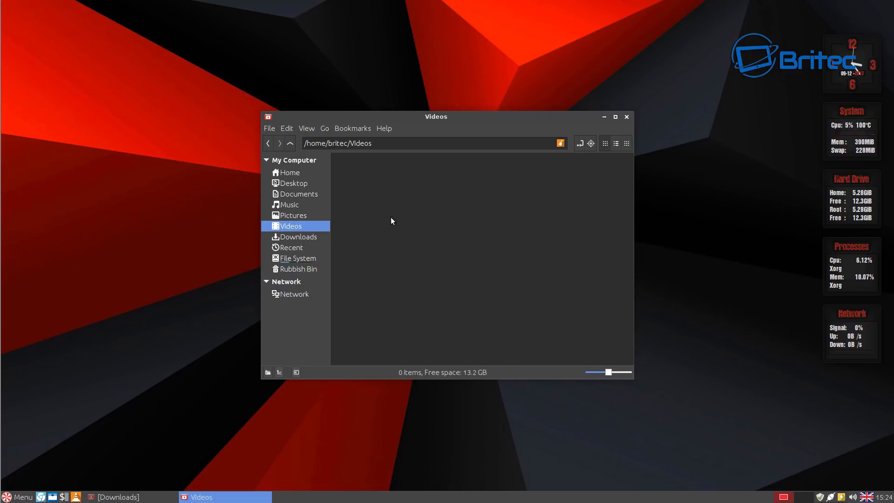
left_click(626, 118)
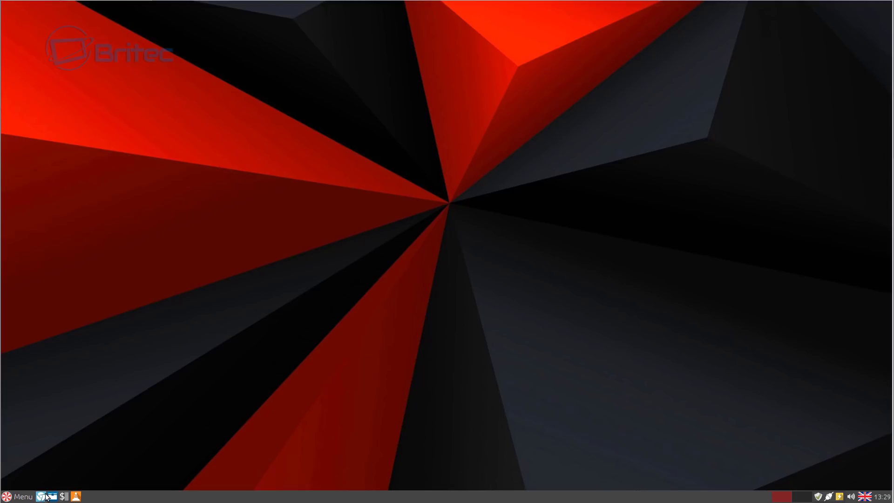
Open and close a terminal, then start Synaptic Package Manager with the administrator password.
left_click(21, 496)
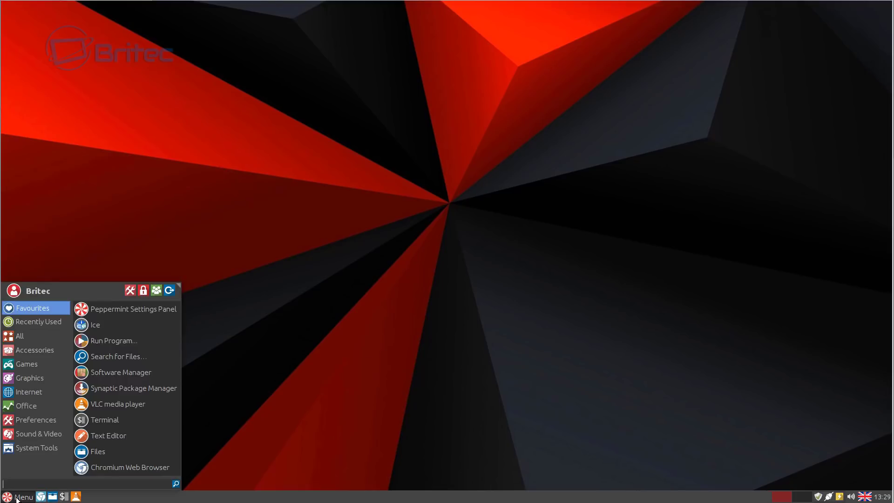
left_click(135, 419)
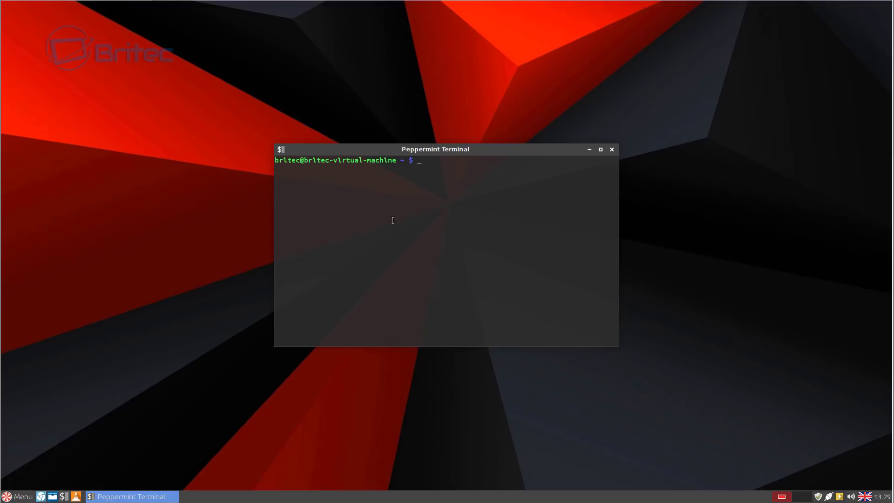
left_click(612, 149)
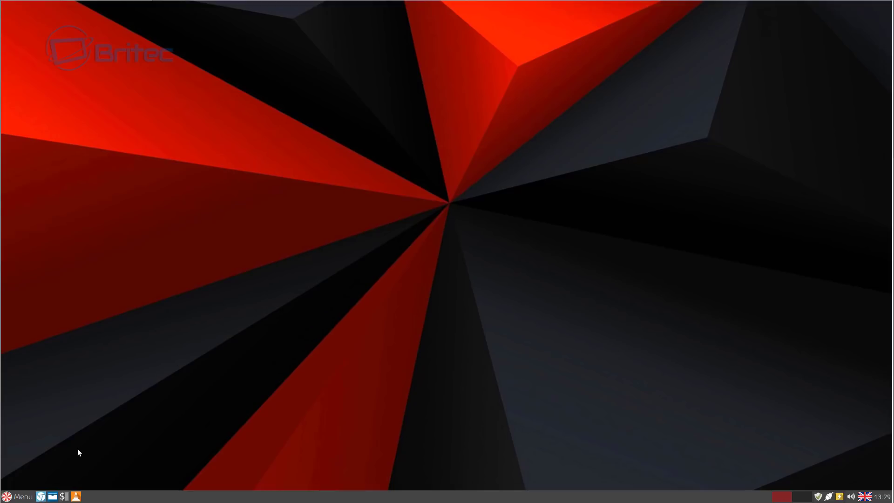
left_click(19, 497)
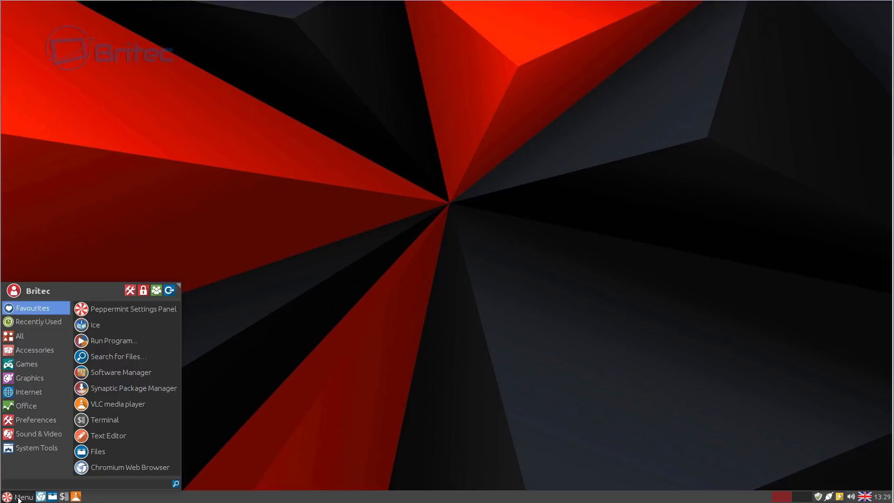
left_click(134, 390)
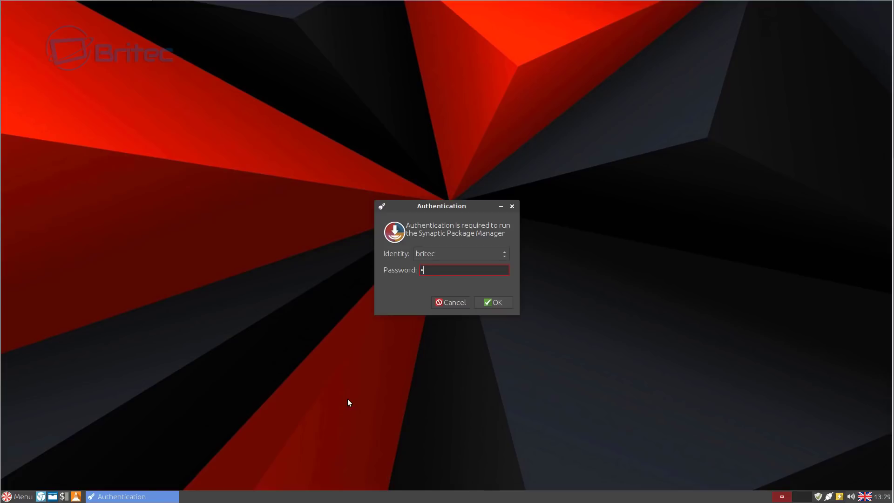
key("Return")
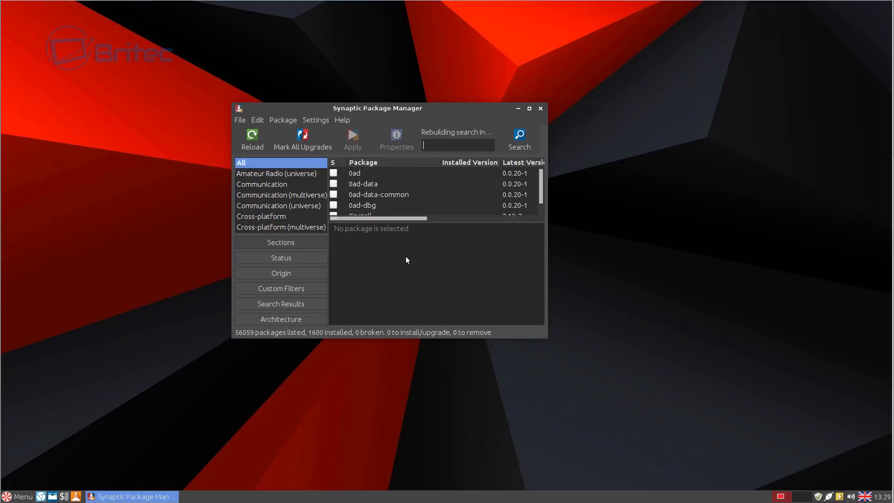
Search for screenfetch, mark it for installation, apply the change, then close Synaptic.
type("scre")
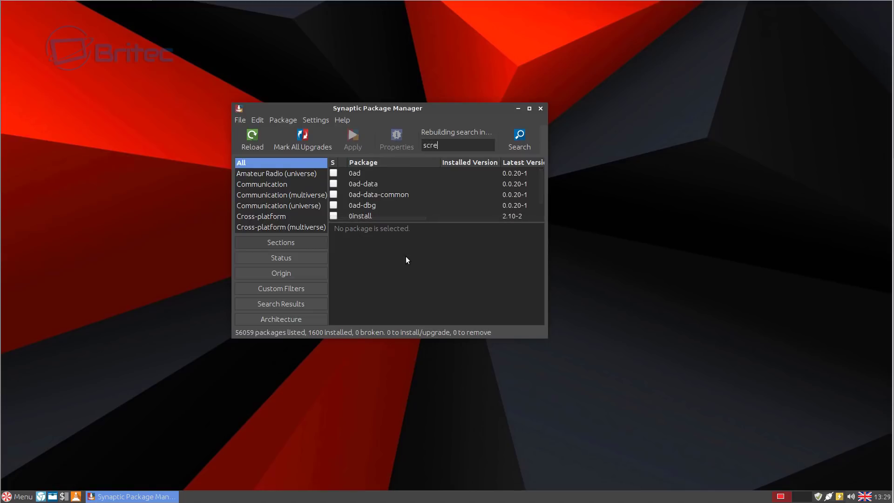
type("enfetch")
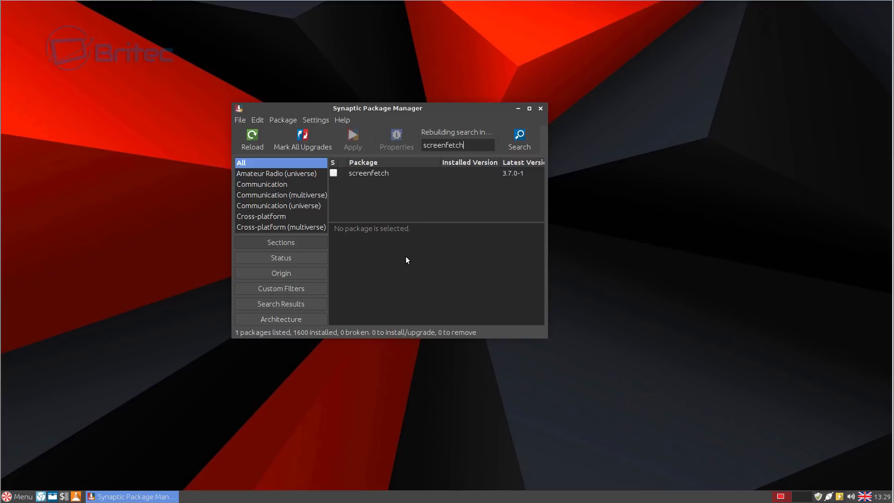
left_click(363, 175)
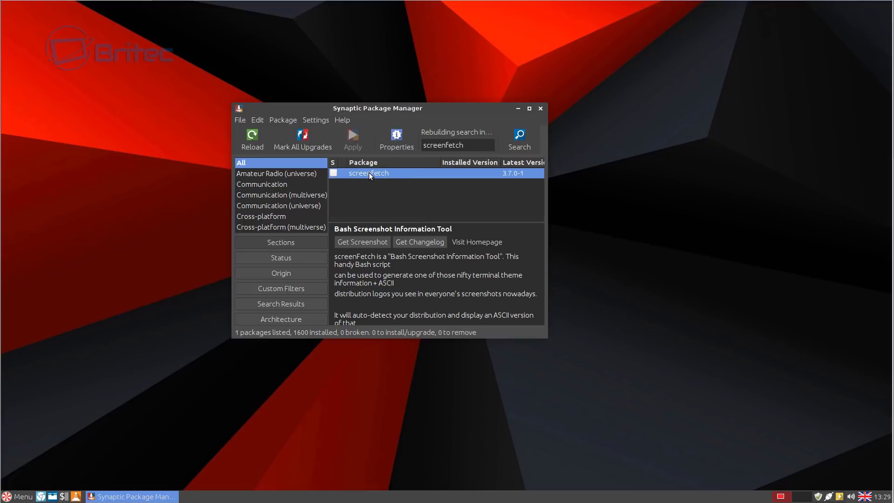
right_click(369, 172)
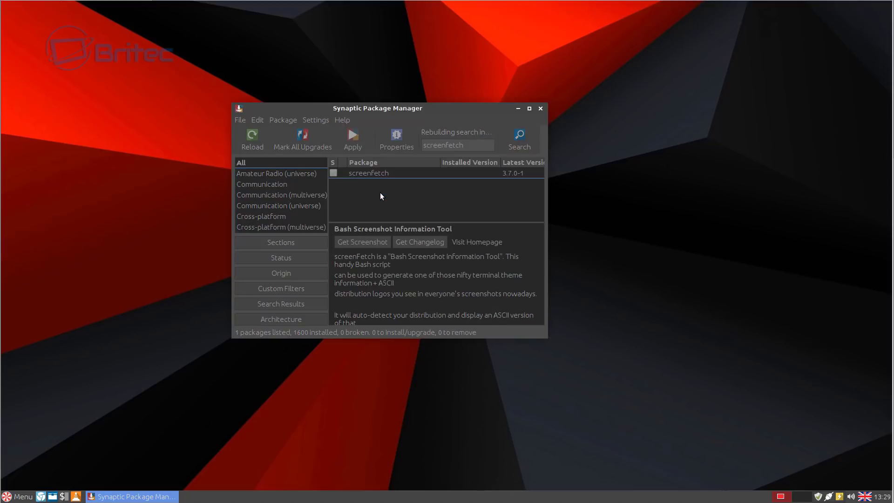
key("ctrl+i")
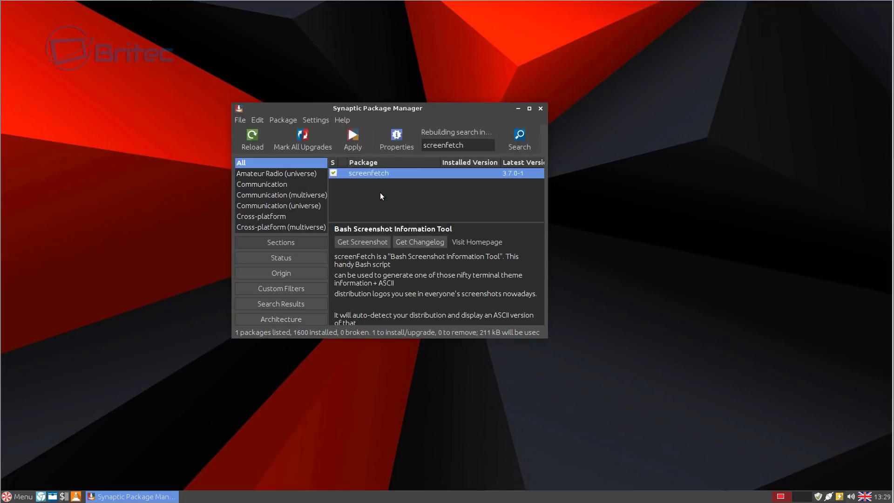
left_click(355, 141)
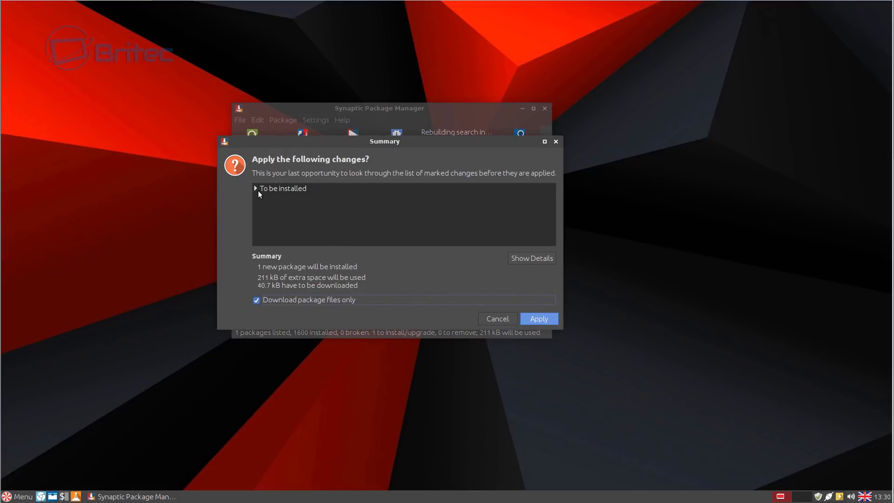
left_click(536, 319)
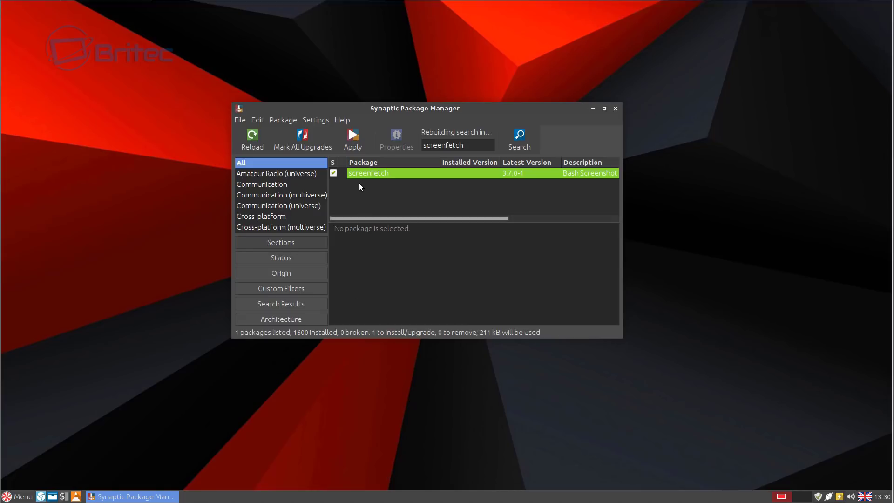
left_click(616, 109)
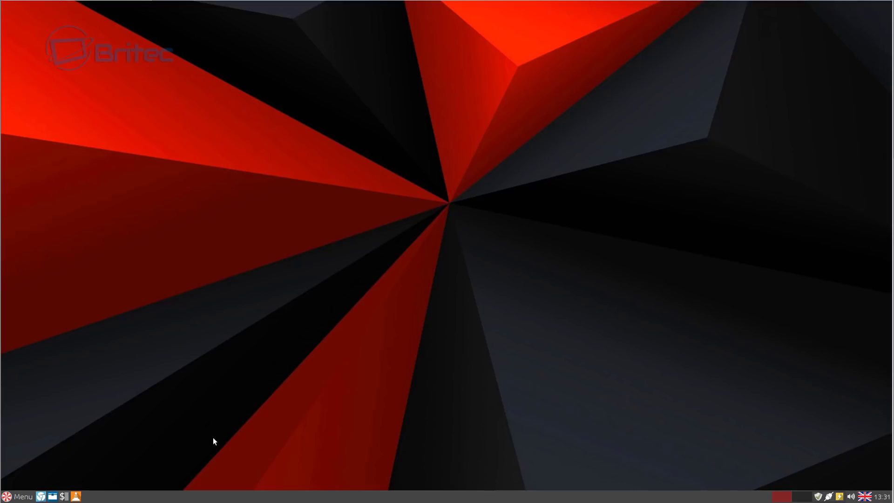
Show hidden files in the home folder and select .bashrc.
left_click(52, 496)
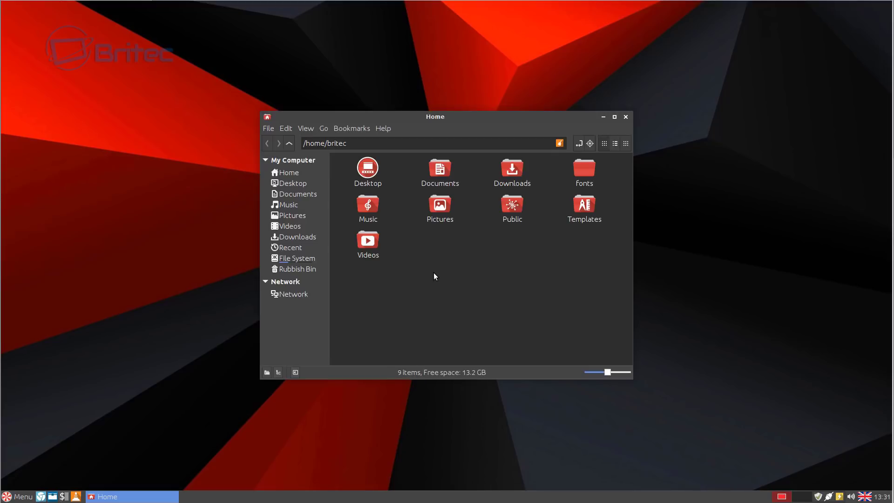
key("ctrl+h")
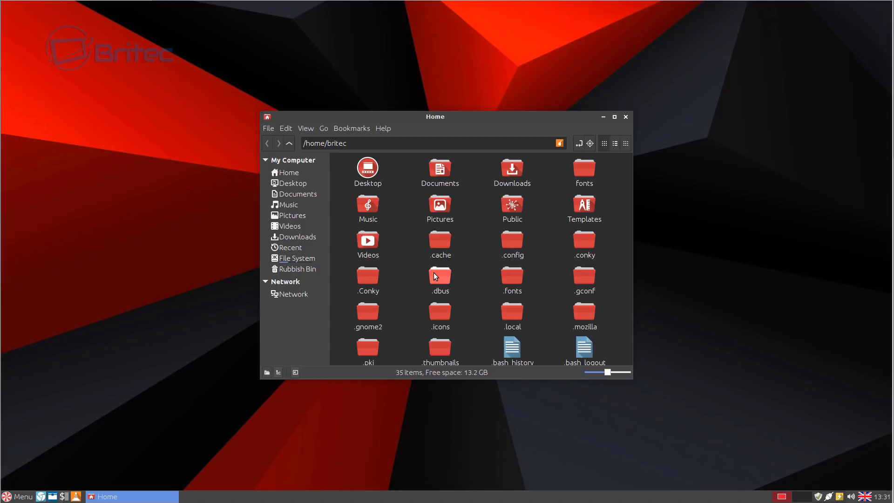
left_click(289, 173)
scroll(548, 327, "down", 1)
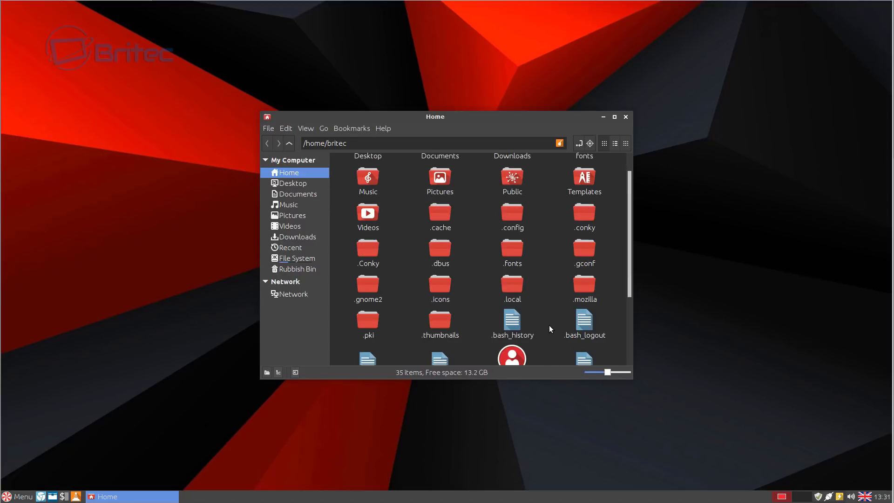
scroll(582, 316, "down", 2)
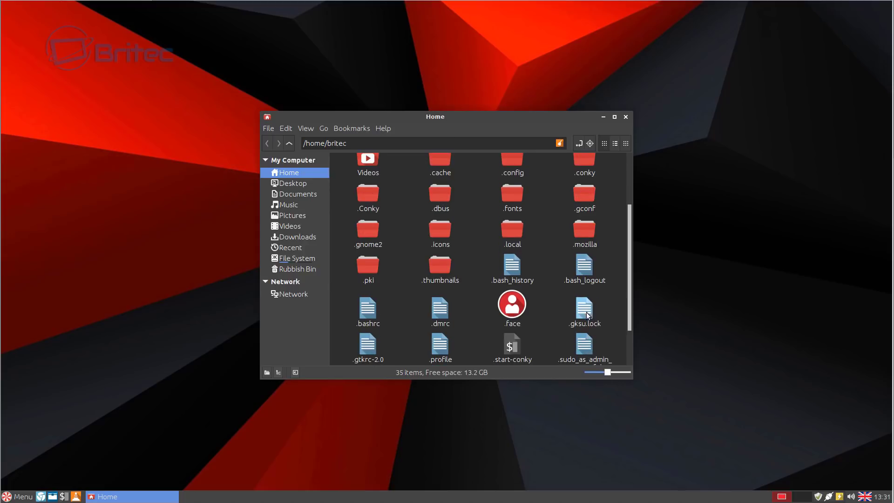
left_click(370, 316)
Open .bashrc in Xed and append a new line reading screenfetch.
double_click(370, 315)
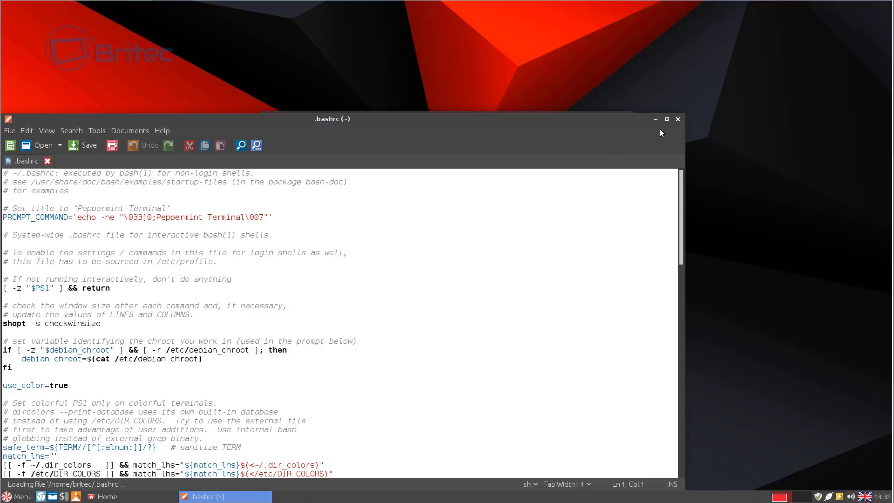
left_click(667, 119)
scroll(268, 385, "down", 5)
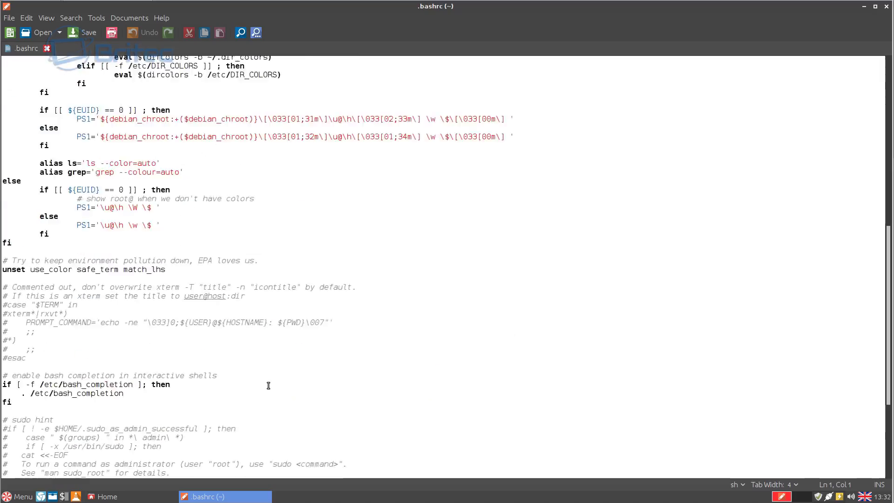
scroll(268, 386, "down", 8)
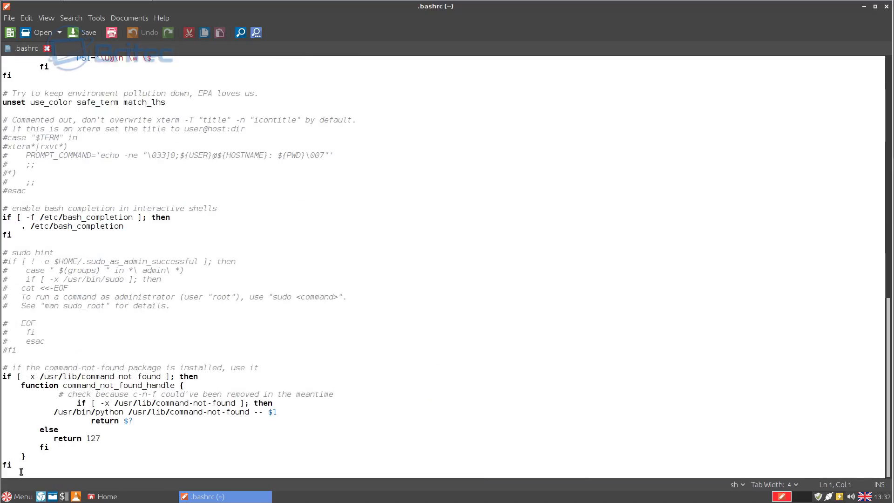
left_click(35, 473)
key("Return")
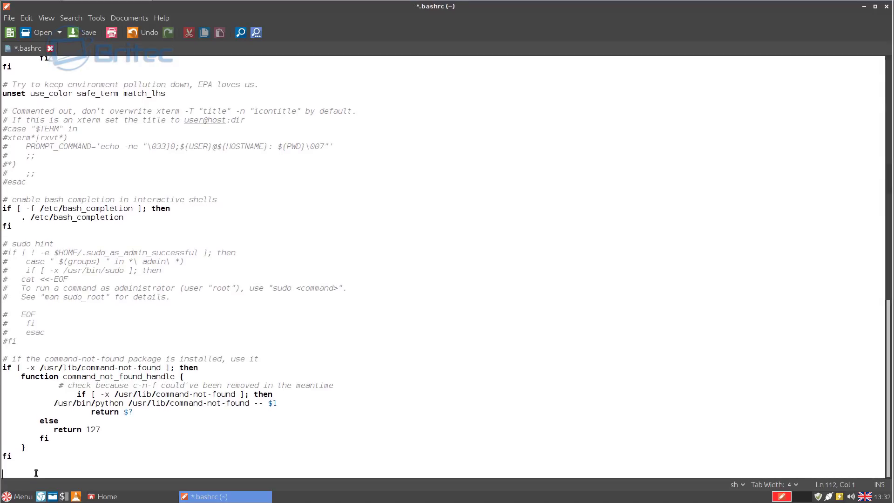
type("screen")
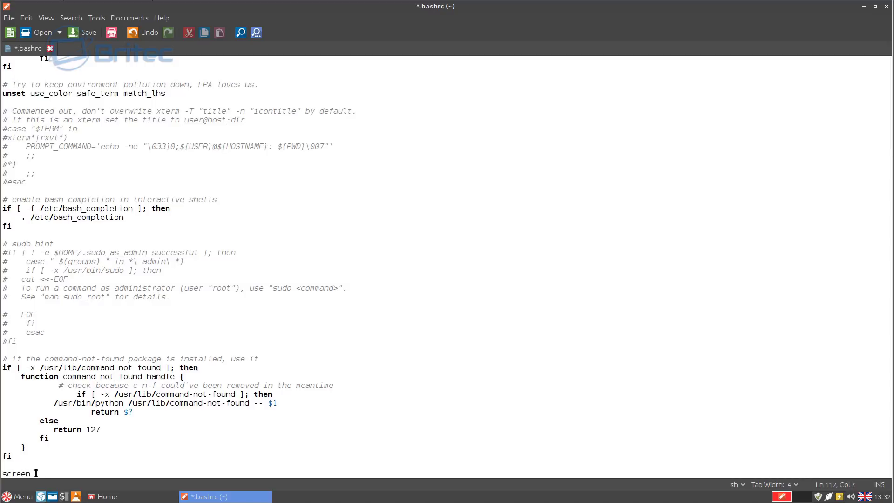
type("fetch")
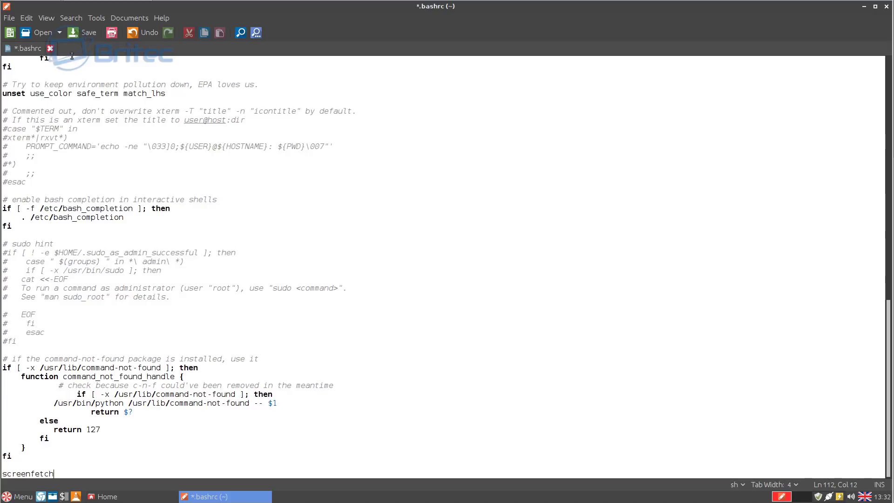
Save .bashrc and quit the editor.
left_click(80, 34)
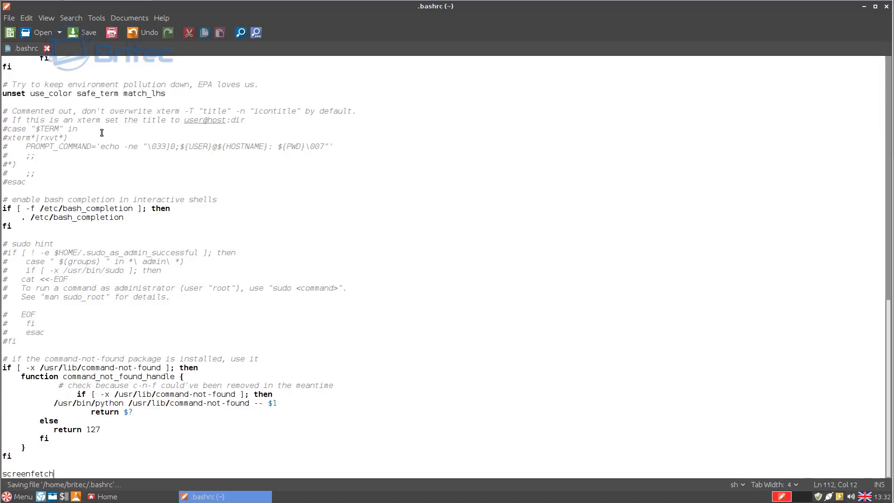
left_click(12, 18)
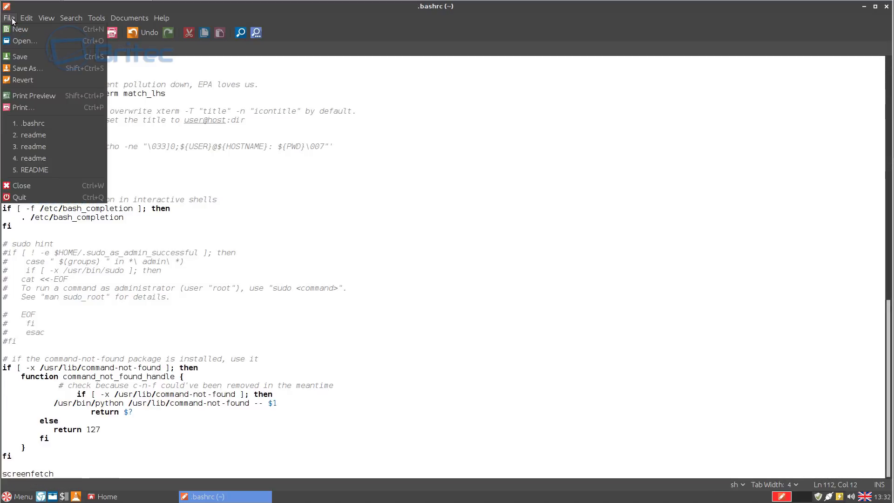
left_click(29, 198)
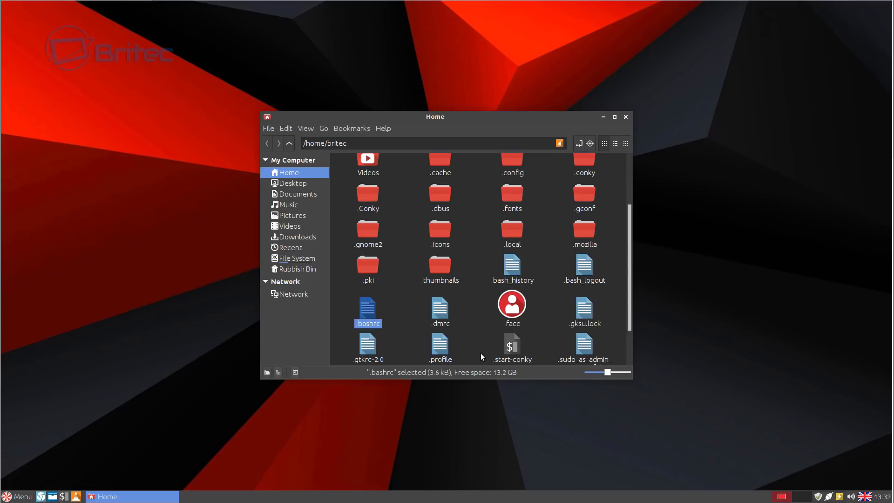
Hide hidden files, close Nemo, open a terminal and select the suggested install command.
key("ctrl+h")
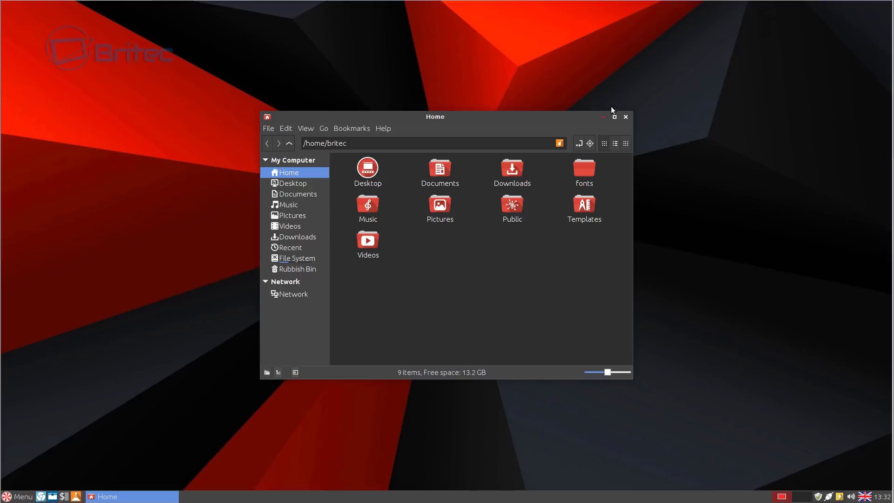
left_click(626, 117)
left_click(24, 497)
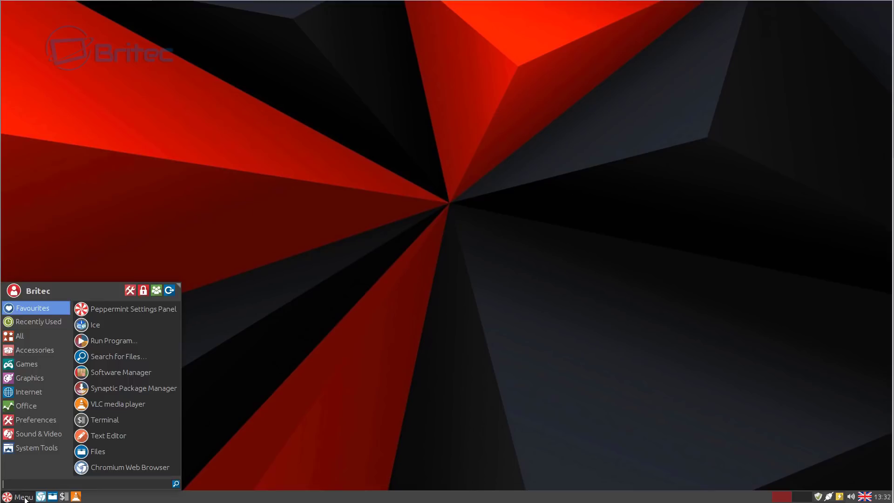
left_click(95, 421)
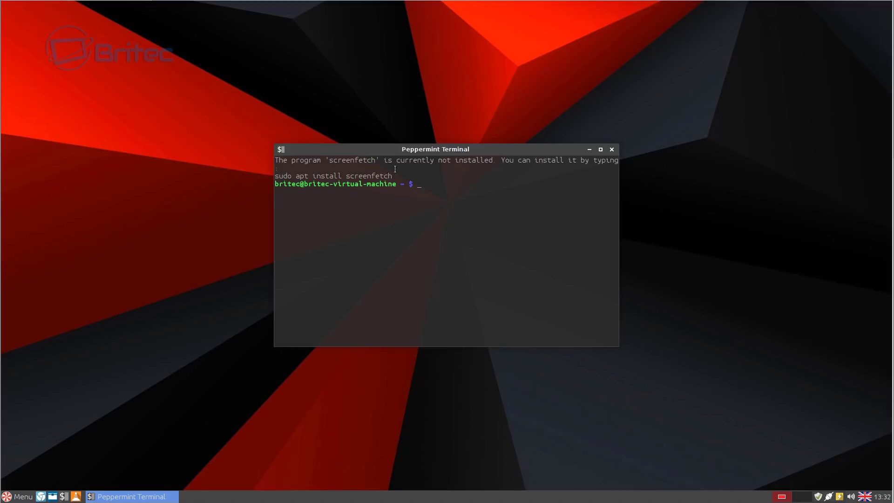
left_click_drag(396, 175, 275, 176)
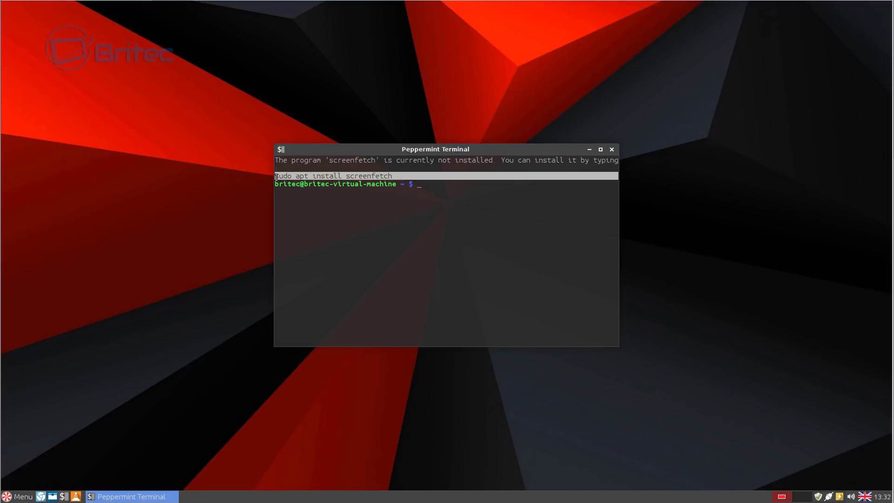
Copy and run 'sudo apt install screenfetch', enter the password, then close the terminal.
right_click(286, 176)
left_click(299, 238)
left_click(431, 185)
right_click(430, 185)
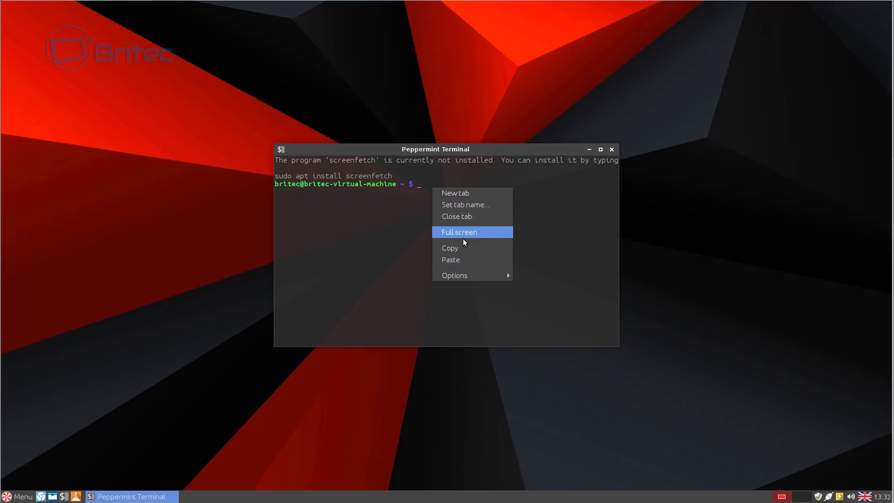
left_click(458, 259)
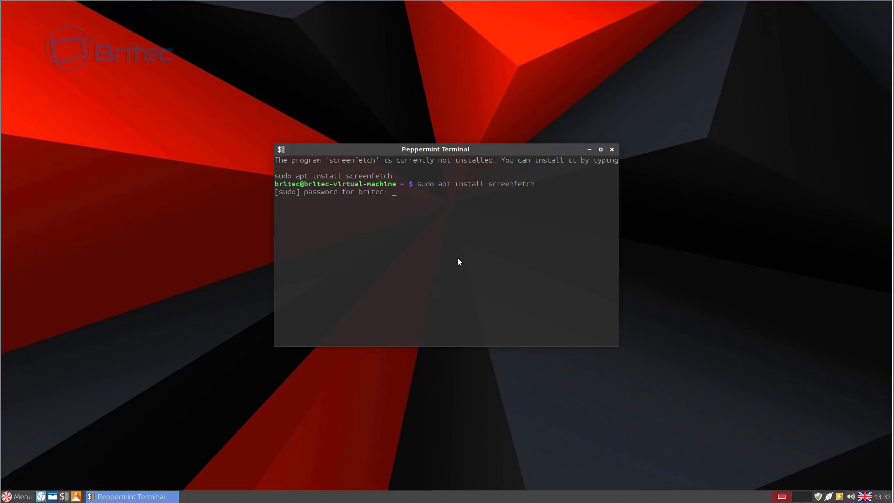
key("Return")
type("tSorry, try again")
key("Return")
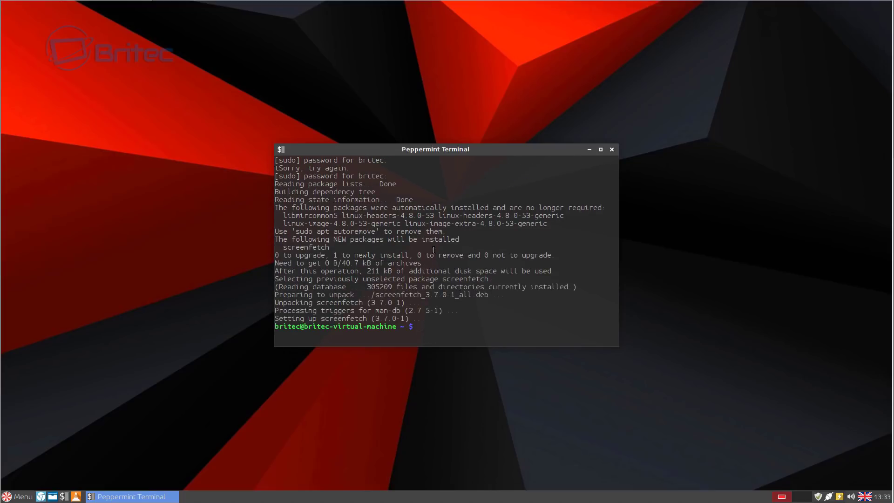
left_click(614, 149)
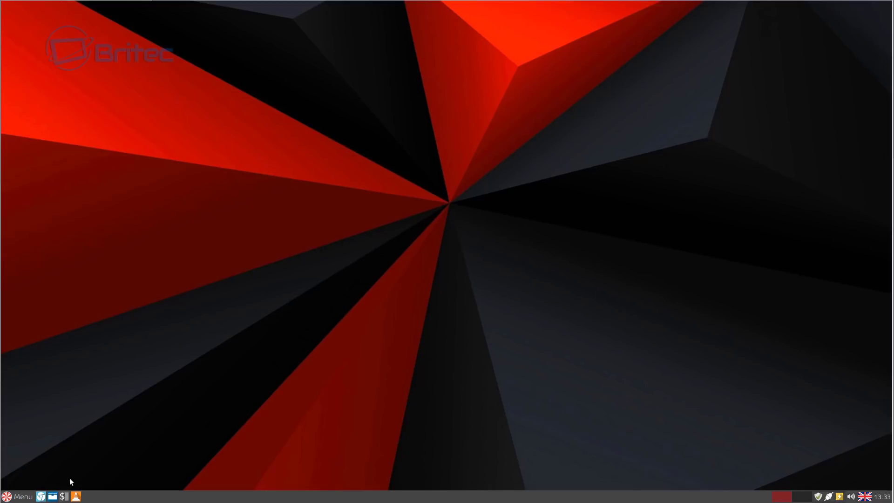
Launch a new terminal, confirm the screenfetch summary and Peppermint logo appear, then close it.
left_click(21, 496)
left_click(116, 422)
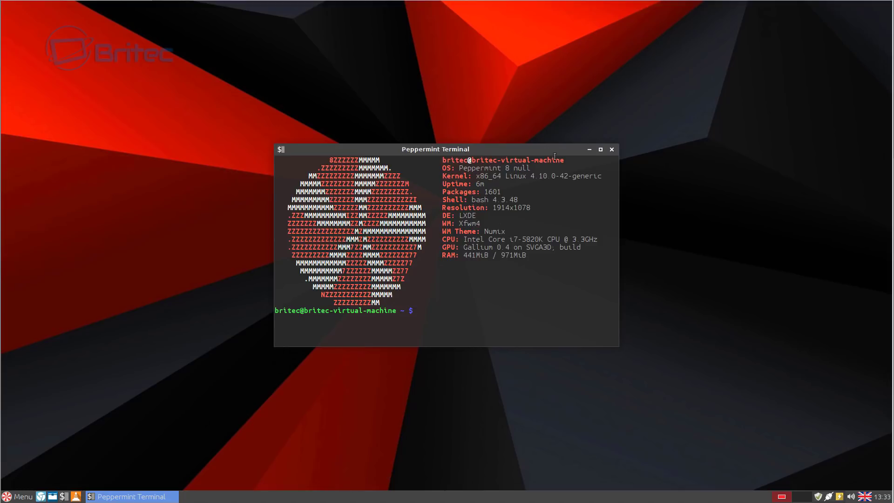
left_click(613, 149)
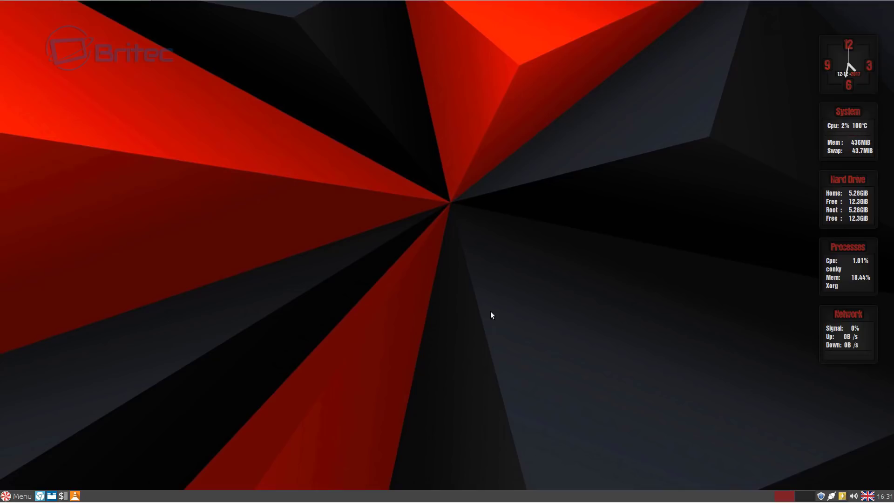
Start Synaptic Package Manager from the menu and authenticate with the admin password.
left_click(19, 496)
left_click(426, 241)
left_click(23, 495)
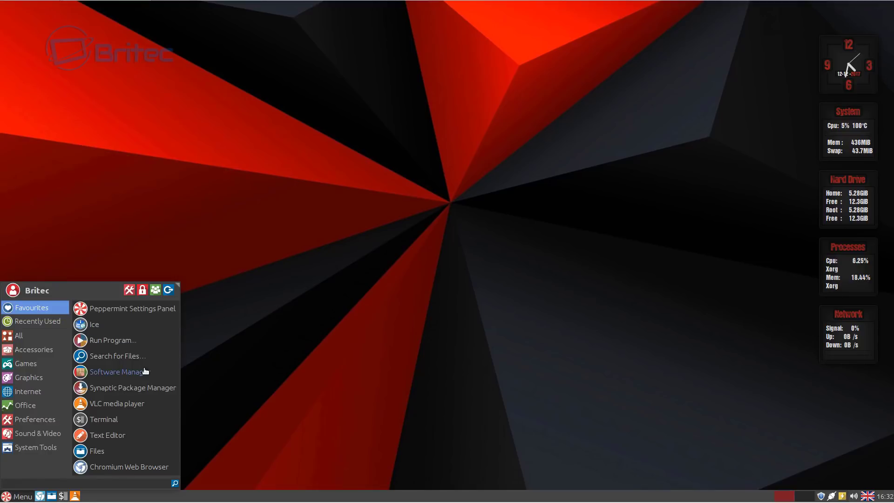
left_click(138, 389)
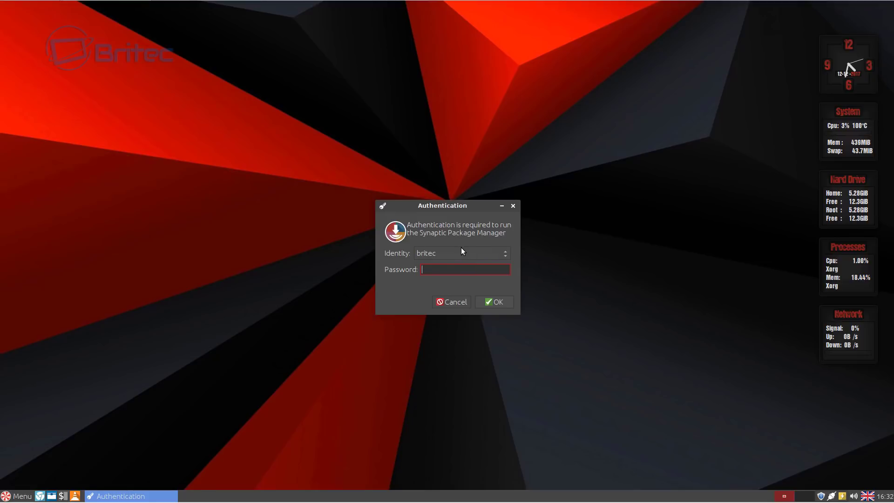
type("****")
key("Return")
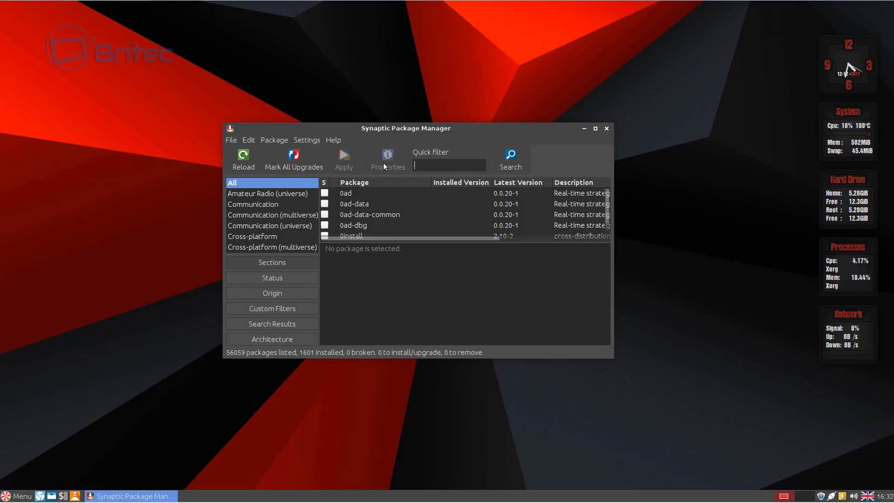
Filter packages by 'co' and inspect the conky-manager and conky entries and their actions.
type("conky")
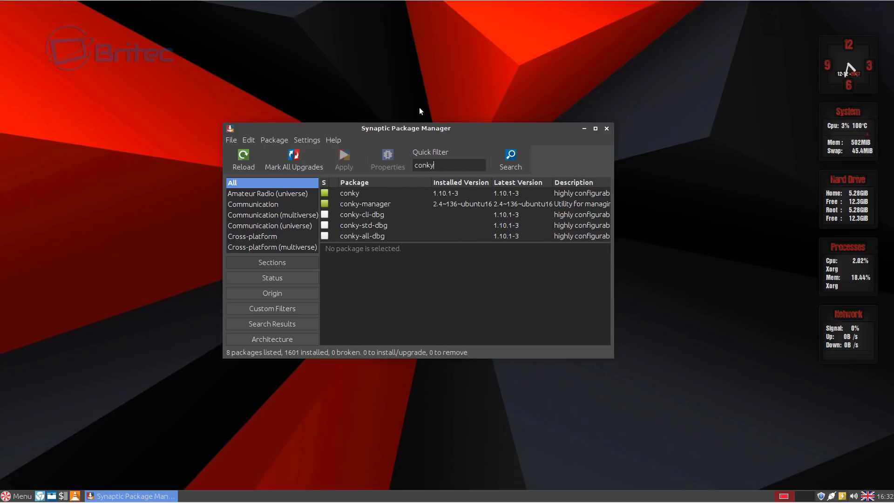
left_click(410, 205)
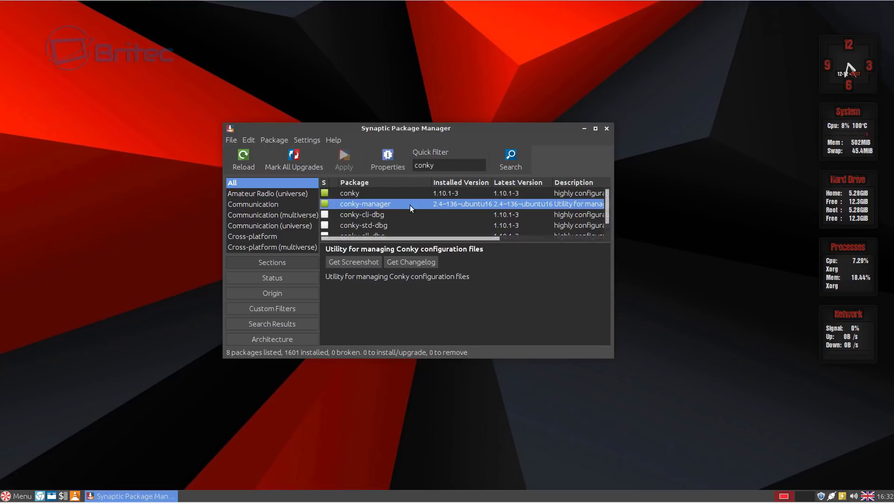
right_click(361, 205)
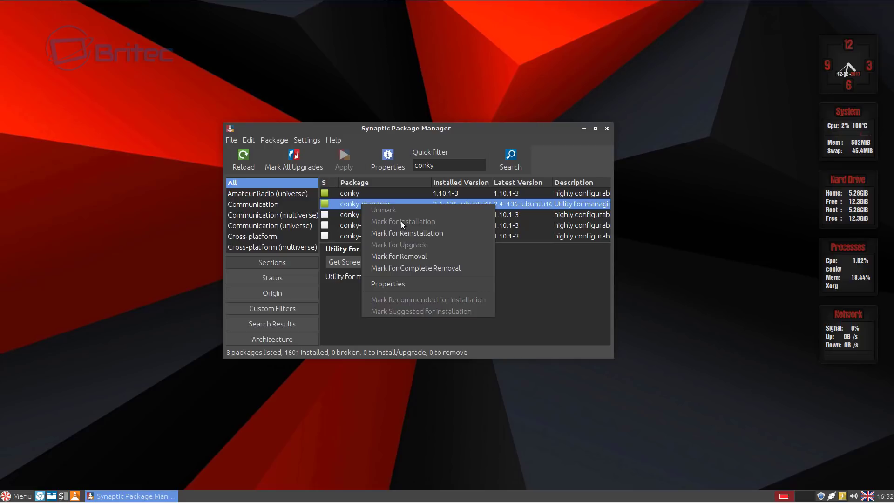
left_click(351, 195)
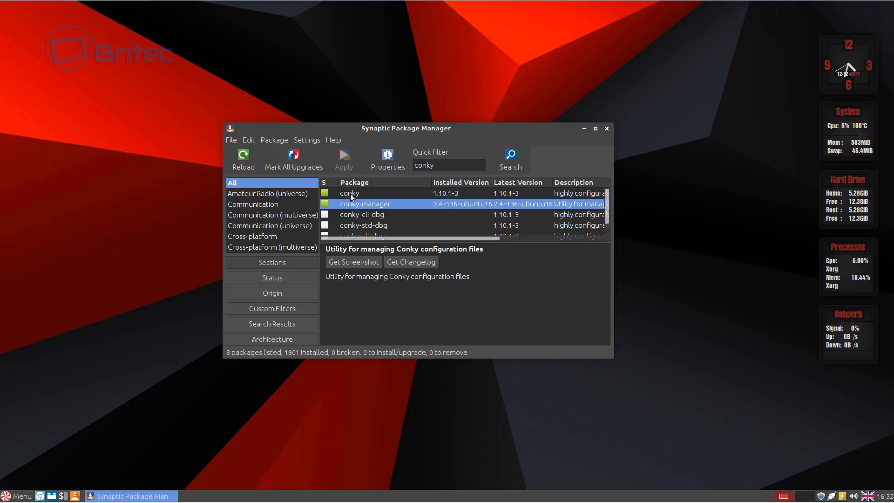
left_click(350, 194)
right_click(351, 195)
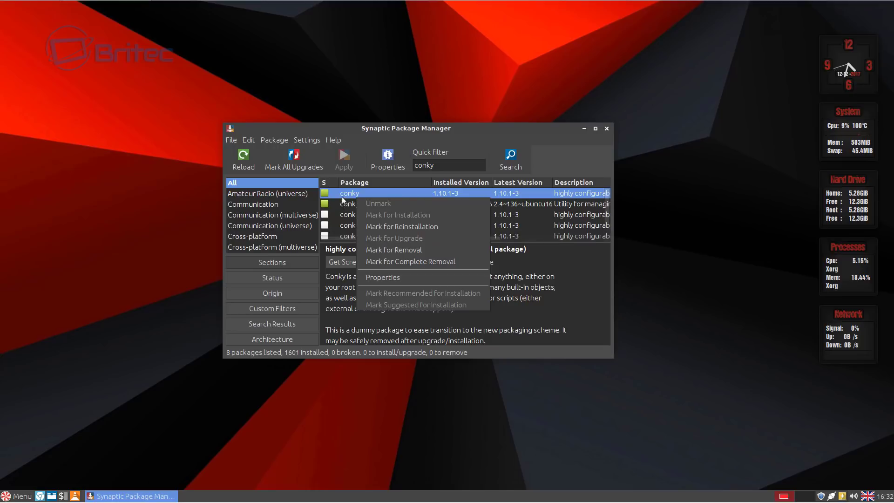
left_click(352, 212)
left_click(357, 205)
Recheck that conky 1.10.1-3 is installed, then close Synaptic Package Manager.
key("Up")
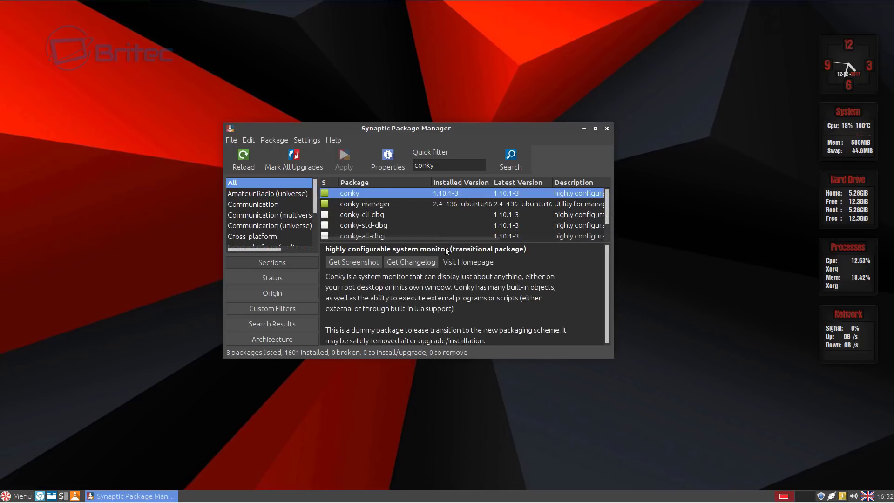
scroll(425, 230, "down", 1)
scroll(393, 225, "up", 1)
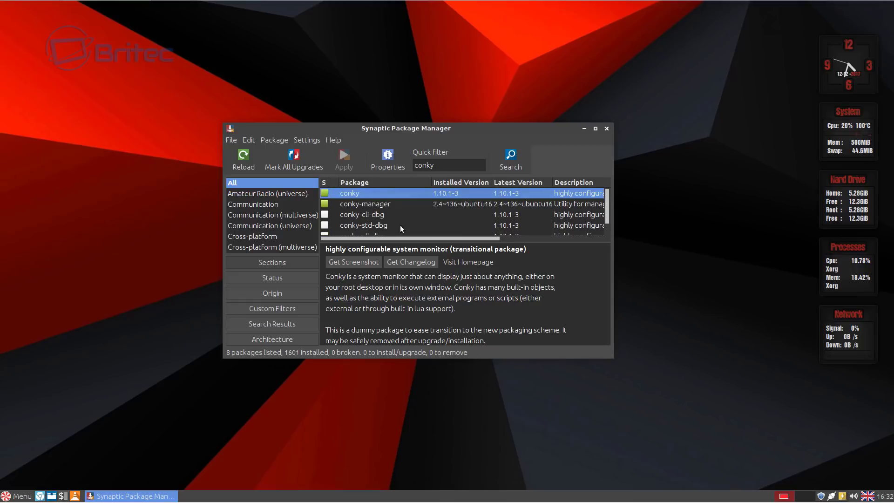
key("ctrl+f")
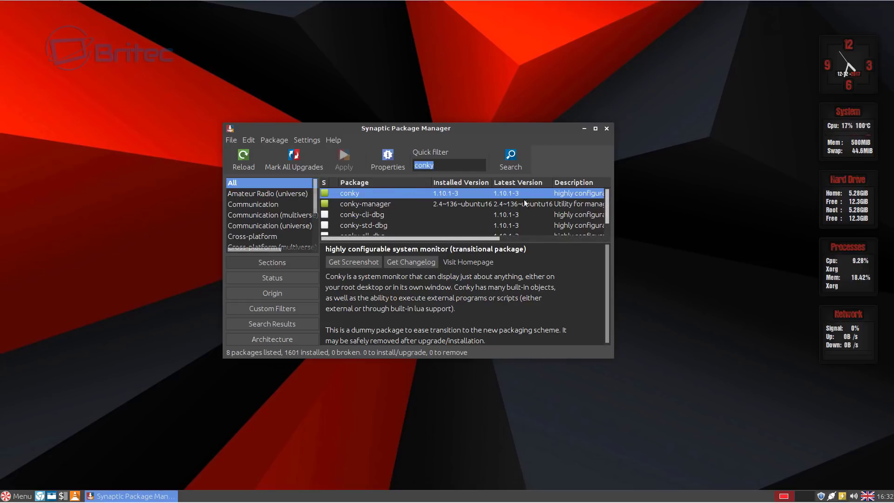
left_click(606, 128)
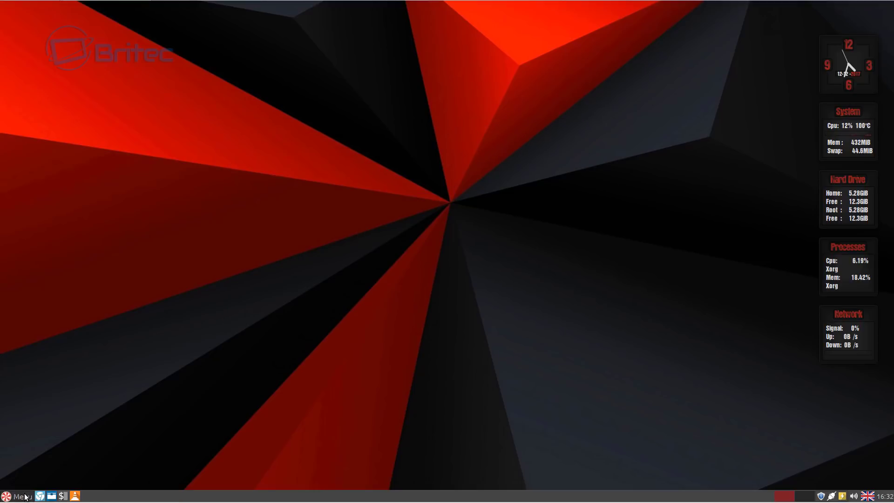
Reopen a terminal to confirm screenfetch output, close it, and show the Accessories applications list.
left_click(21, 496)
left_click(102, 420)
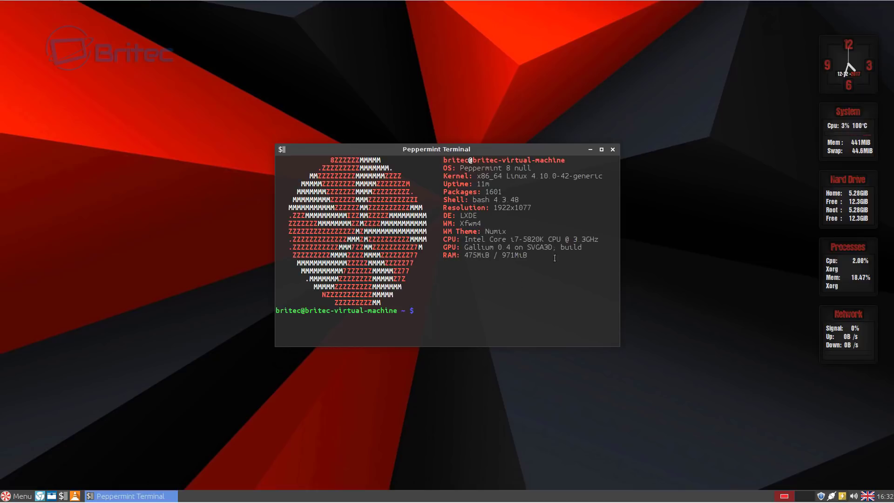
left_click(612, 150)
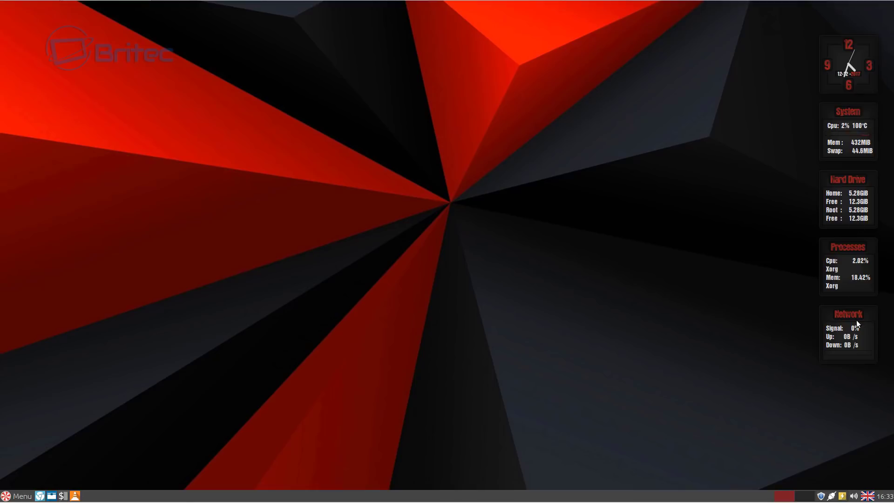
left_click(18, 495)
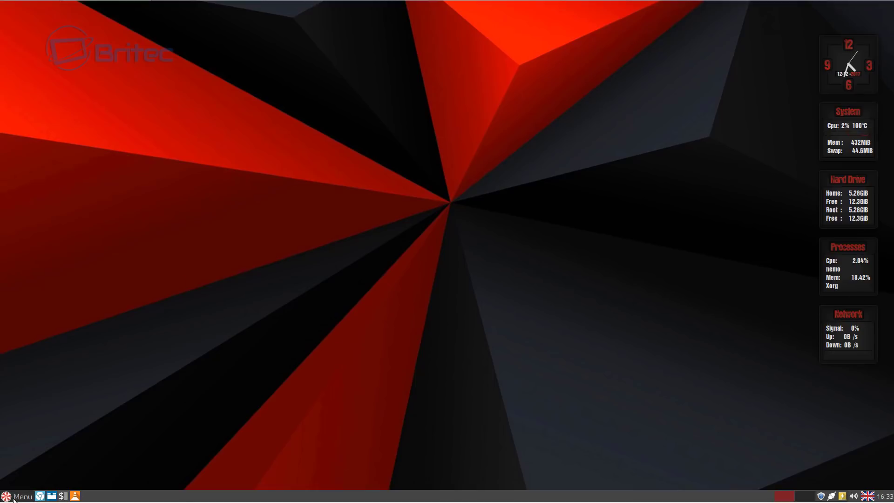
left_click(48, 351)
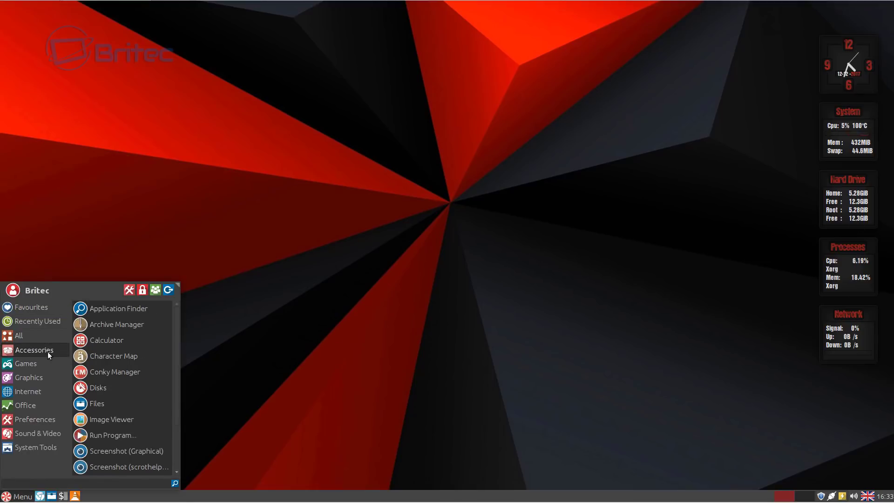
Launch Conky Manager and review Cubes Conky's Edit Widget settings: Top Right, gaps 30 and 15, transparency.
left_click(118, 373)
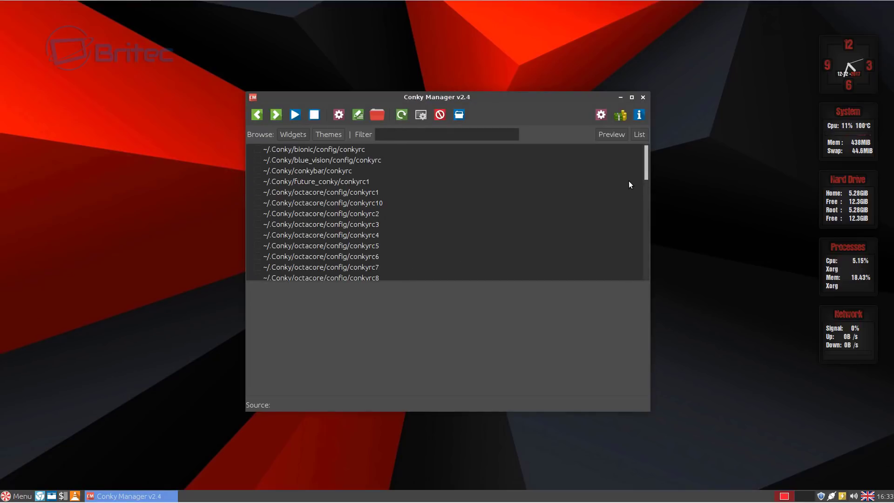
left_click_drag(645, 159, 657, 223)
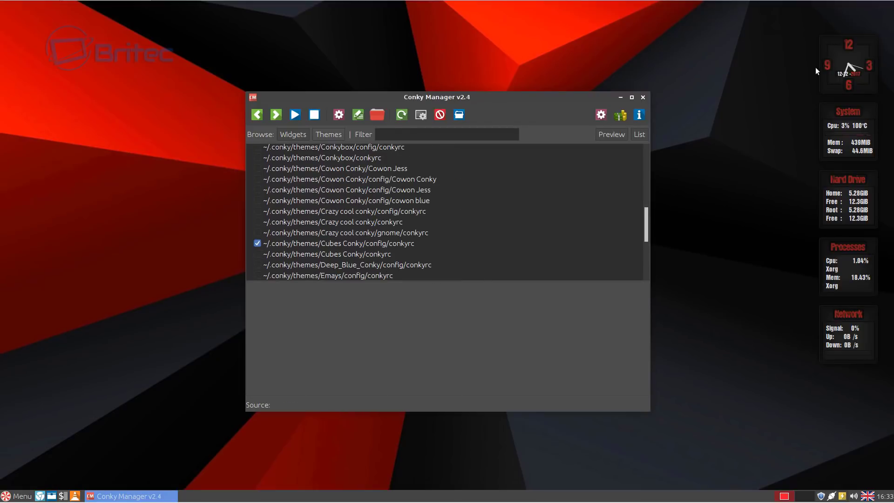
left_click(290, 245)
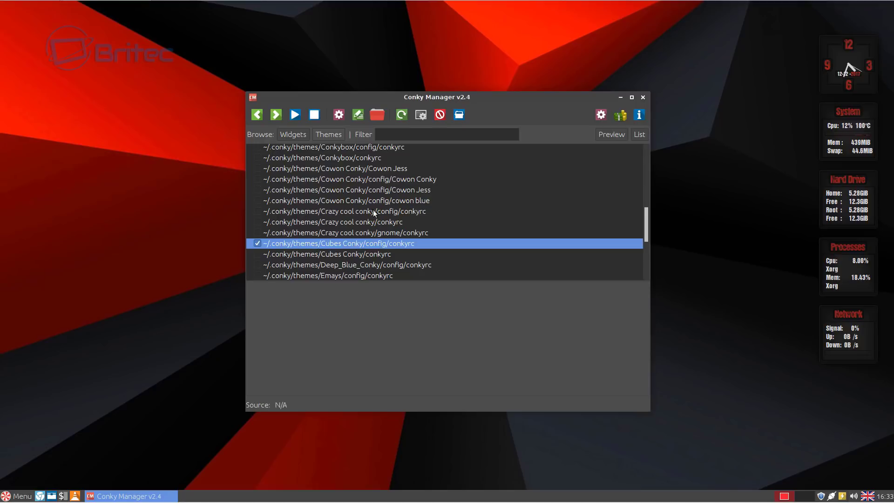
left_click(338, 119)
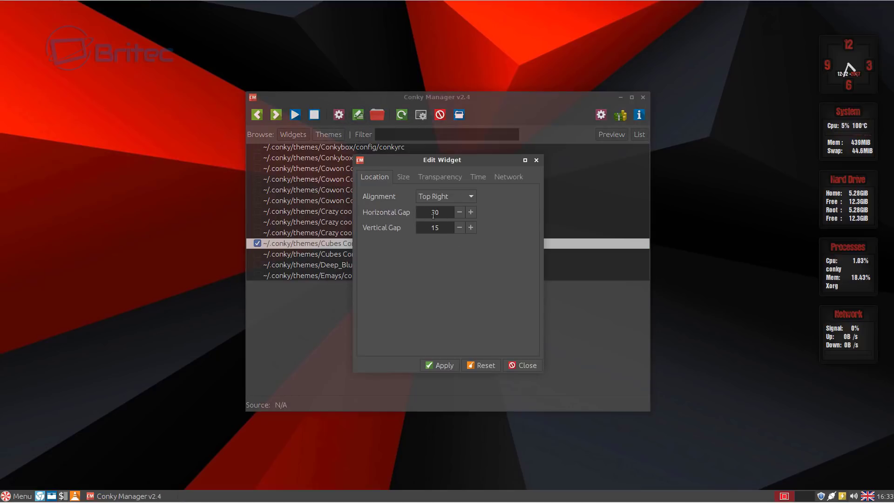
left_click(404, 179)
left_click(440, 178)
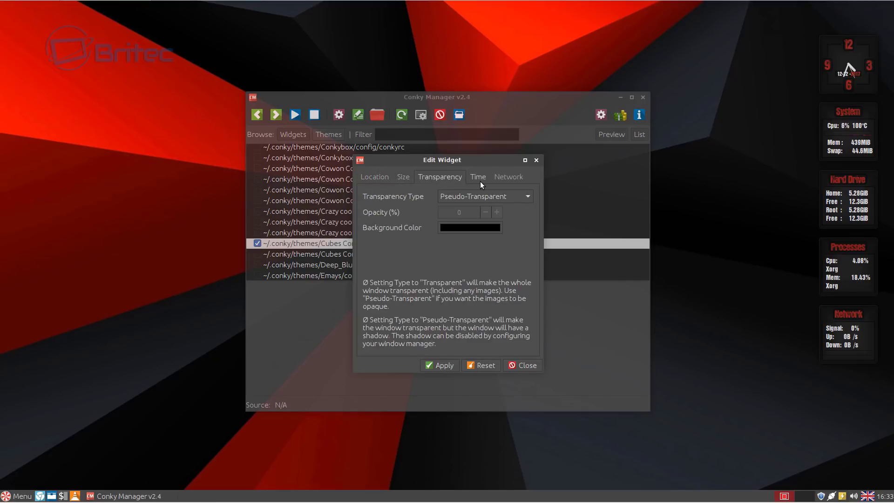
left_click(381, 177)
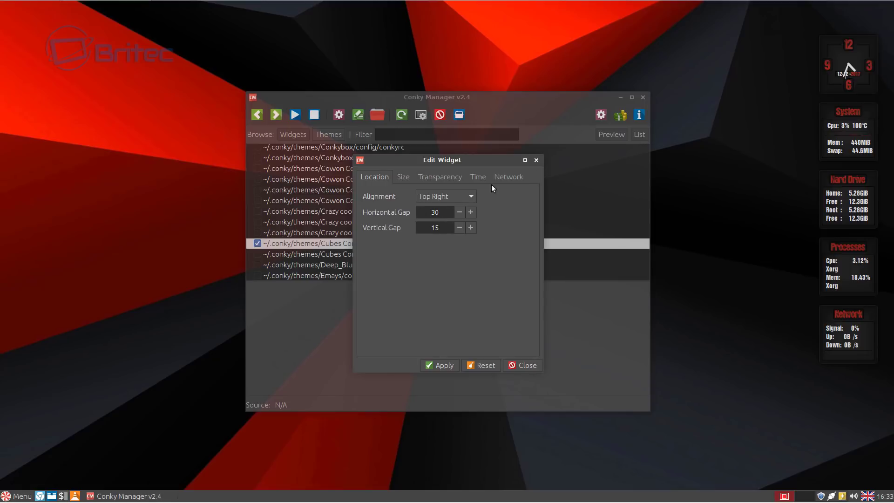
left_click(536, 160)
Open the Cubes Conky conkyrc in Text Editor and inspect its font, colour and own_window_colour black lines.
left_click(363, 115)
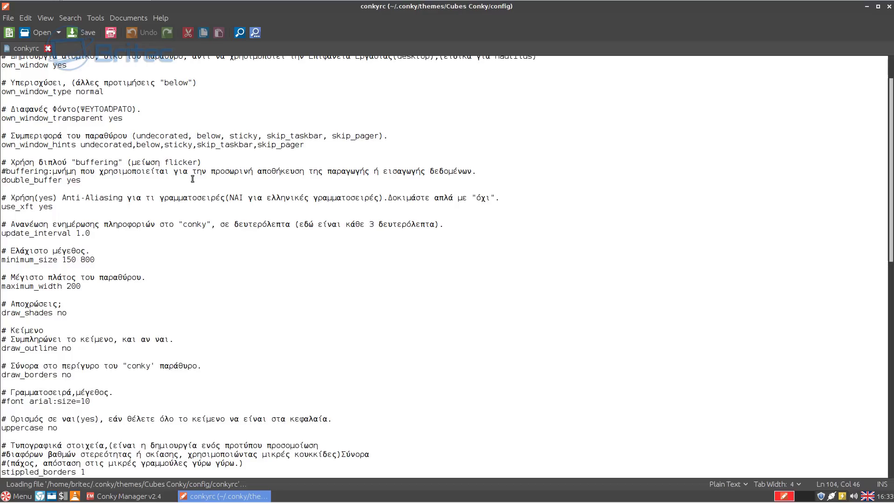
scroll(138, 325, "down", 2)
scroll(138, 325, "down", 15)
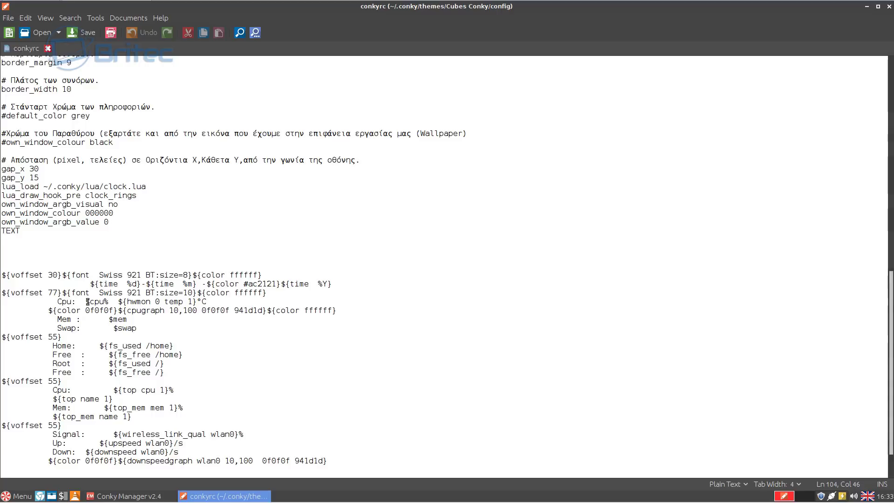
scroll(125, 331, "down", 2)
left_click_drag(263, 231, 72, 231)
scroll(227, 257, "up", 5)
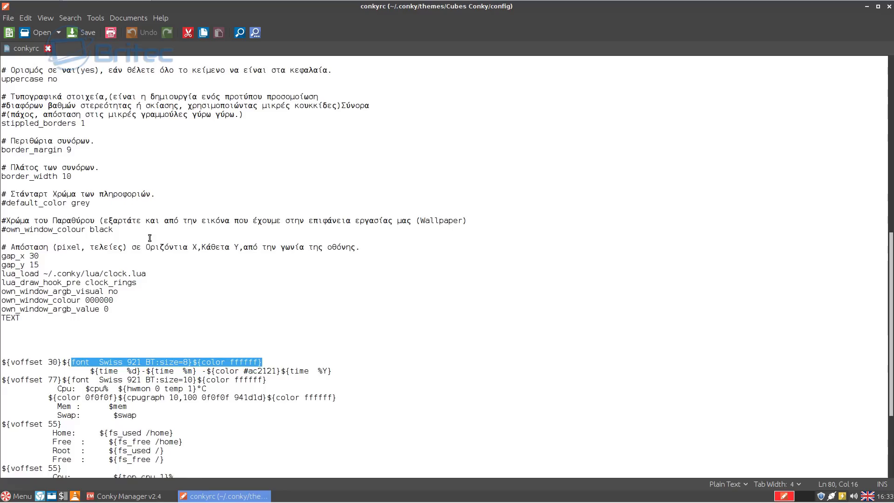
left_click_drag(470, 221, 61, 219)
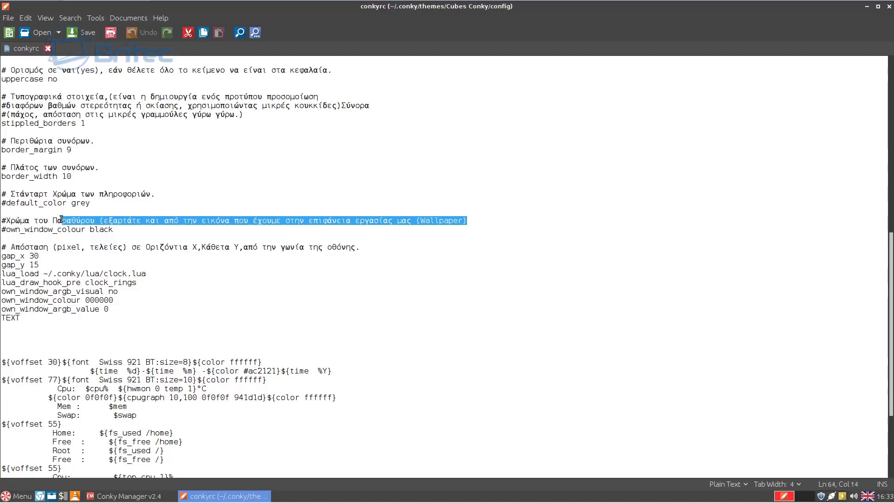
left_click(53, 229)
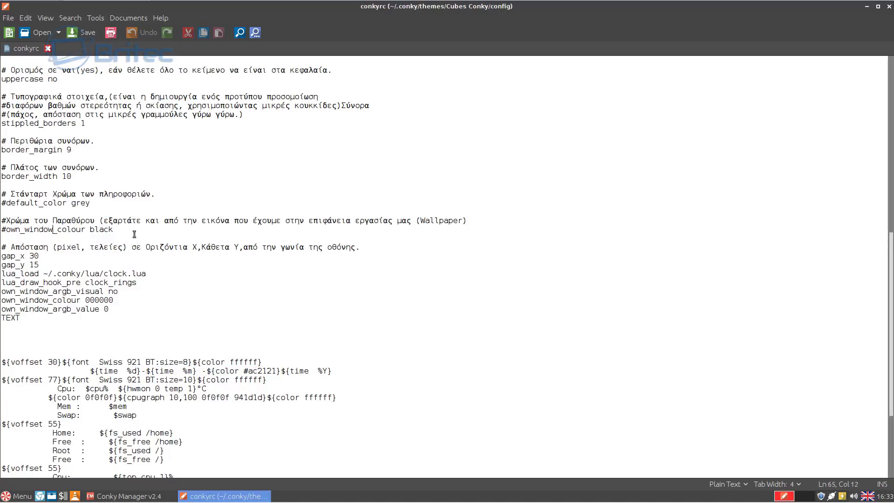
left_click_drag(175, 234, 95, 221)
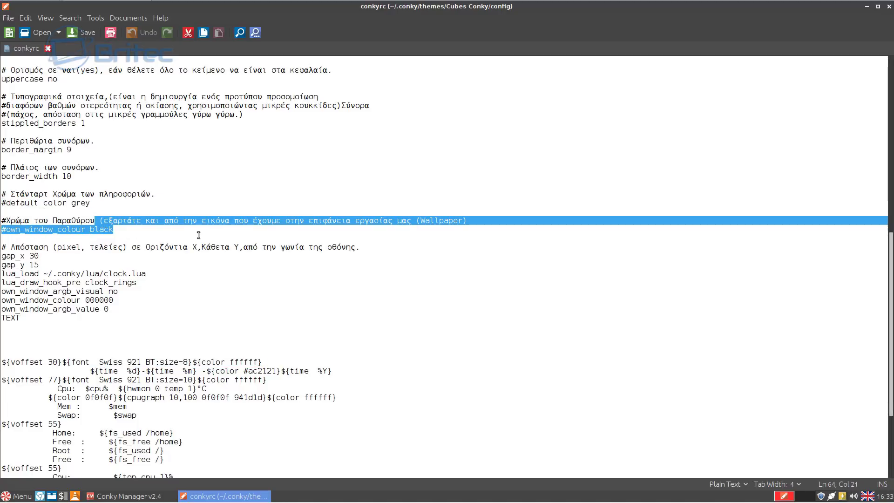
scroll(198, 235, "down", 5)
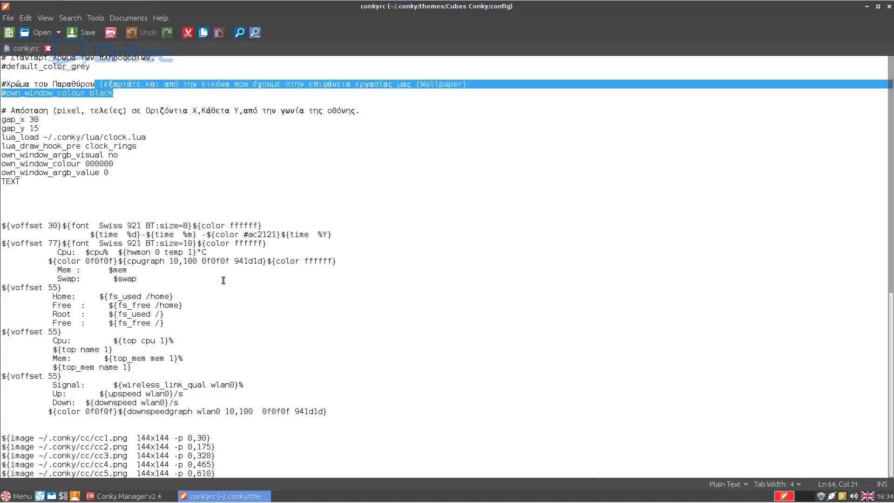
Check the desktop widgets, then close the conkyrc editor and Conky Manager.
left_click(868, 6)
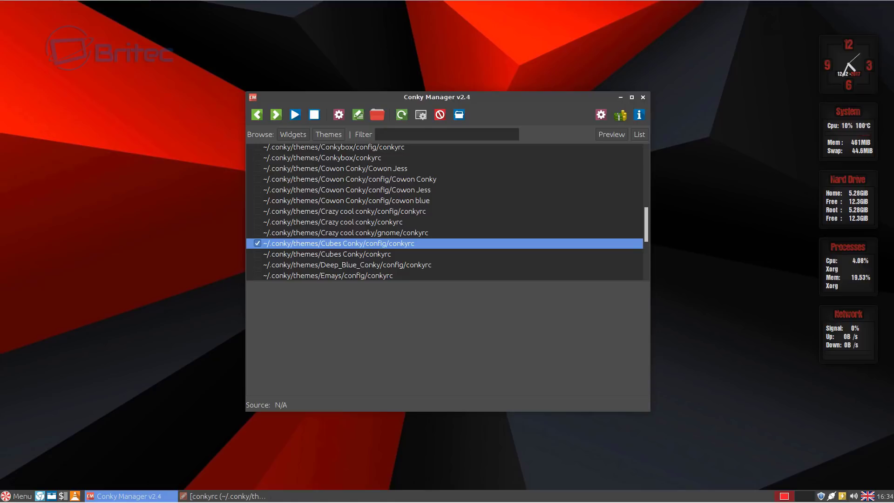
left_click(241, 497)
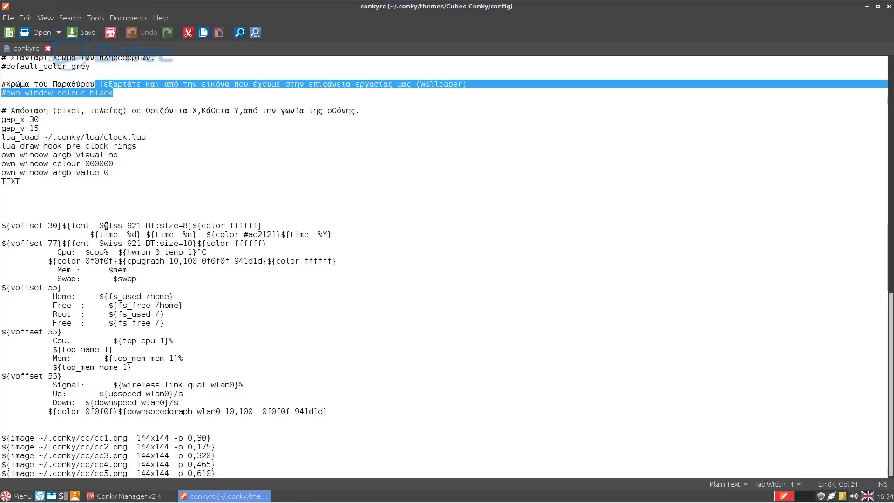
scroll(107, 222, "up", 12)
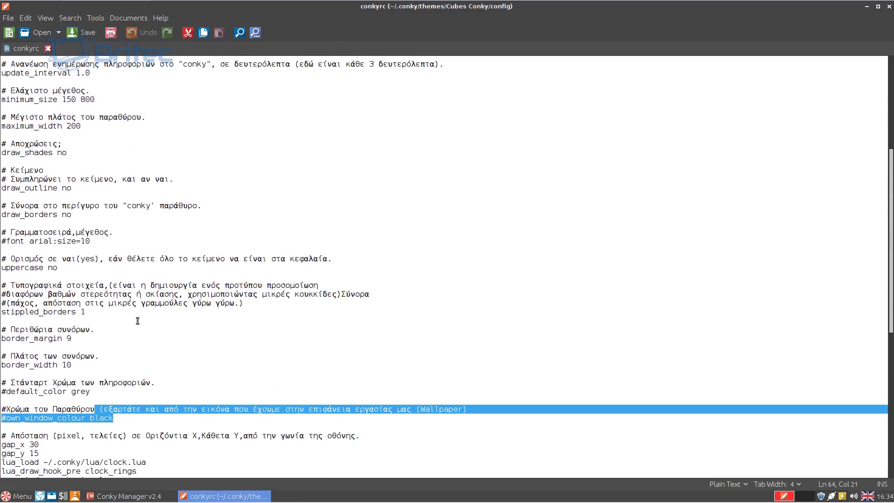
scroll(138, 321, "up", 8)
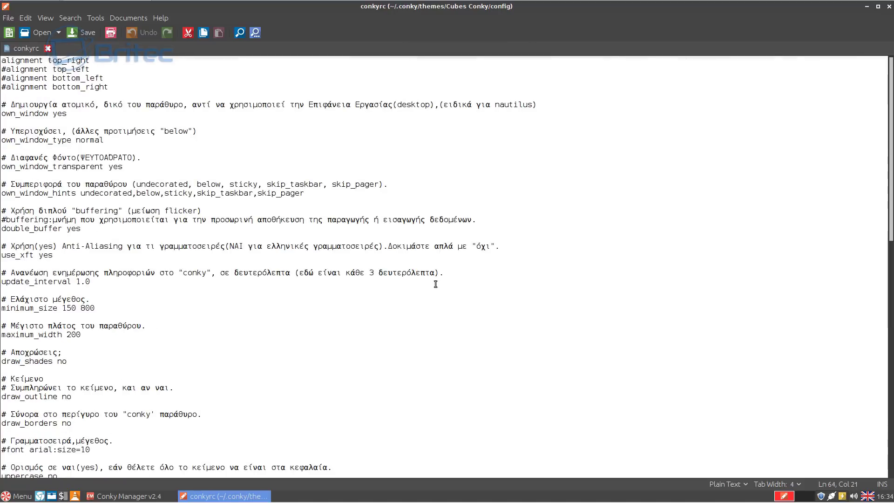
left_click(888, 6)
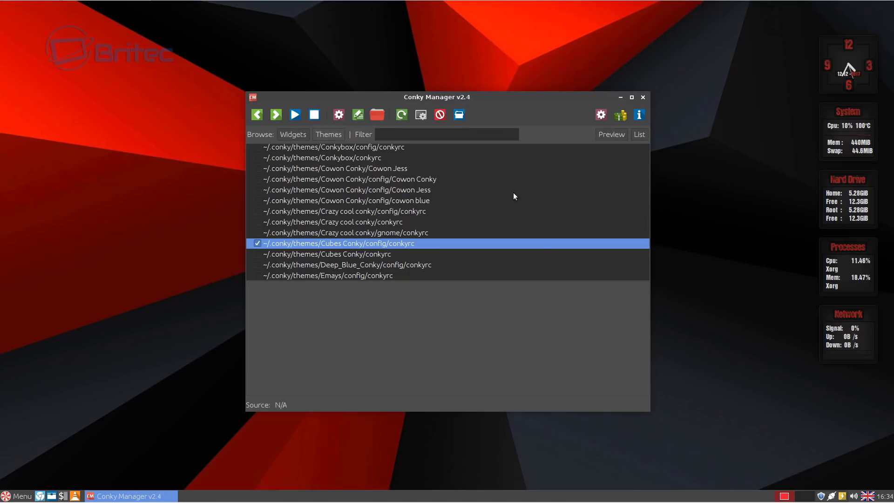
left_click(642, 98)
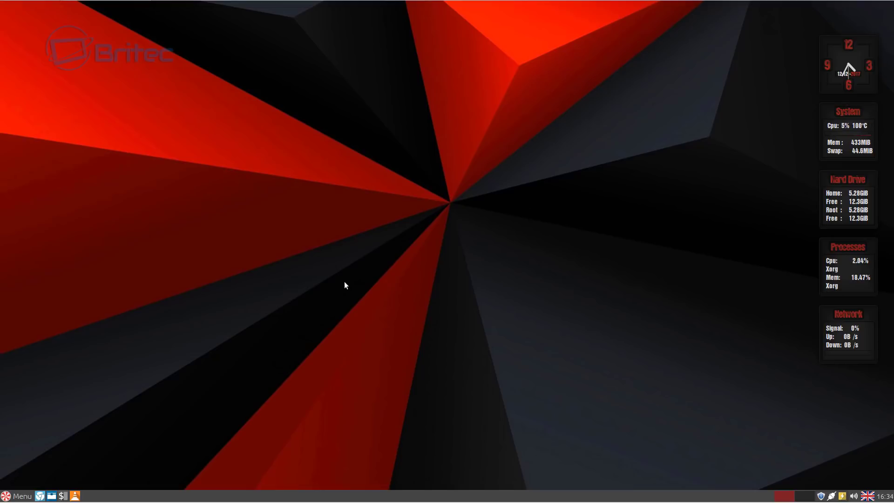